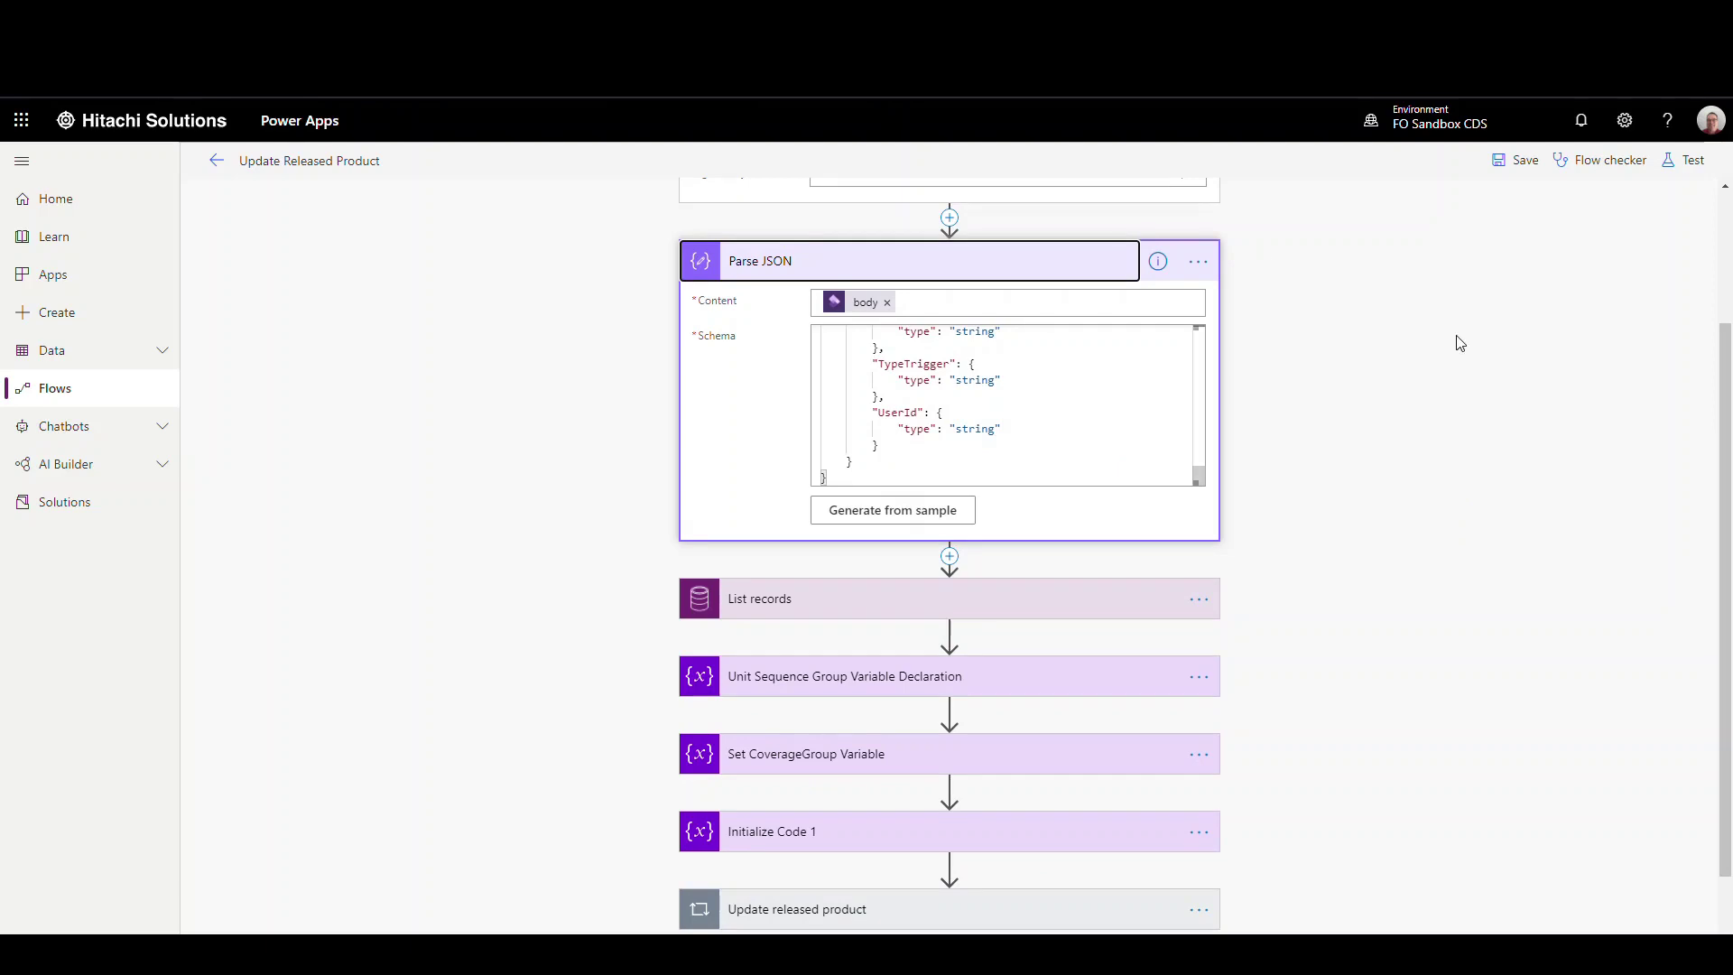
- Examine the List records action's filter query alongside the Parse JSON schema and Item Created trigger, and collapse its advanced options
{"action": "left_click", "coordinate": [958, 603]}
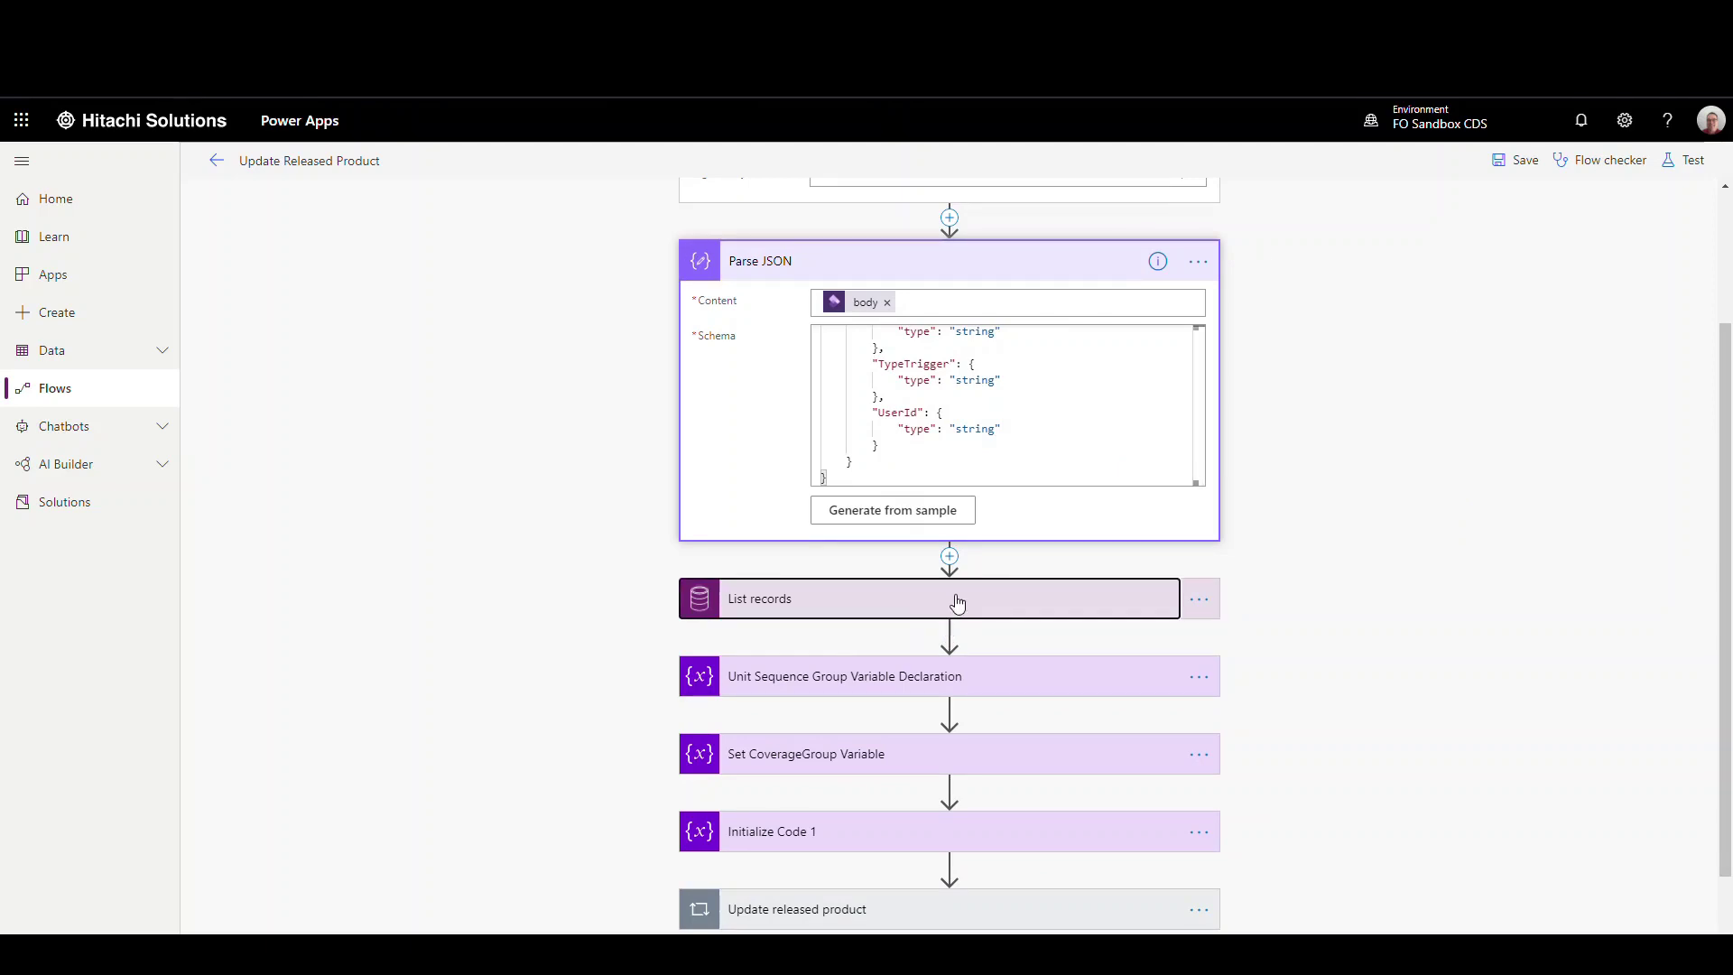
{"action": "left_click", "coordinate": [957, 601]}
{"action": "scroll", "coordinate": [710, 698], "scroll_direction": "down", "scroll_amount": 4}
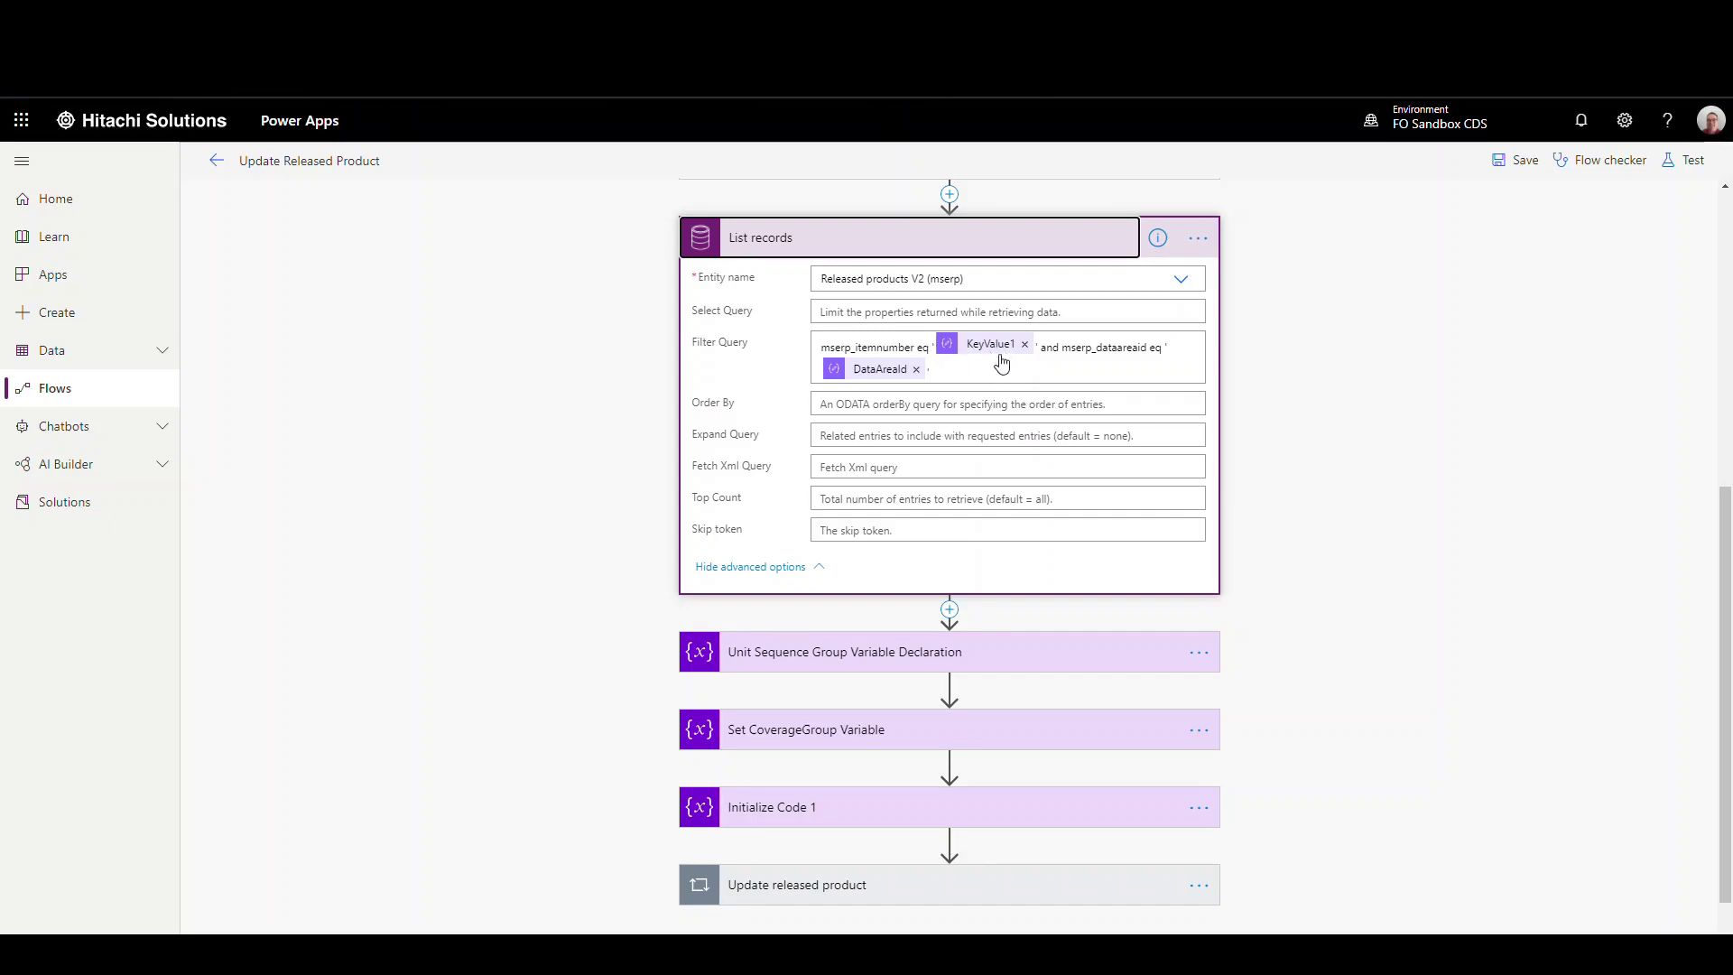
{"action": "scroll", "coordinate": [1002, 361], "scroll_direction": "up", "scroll_amount": 4}
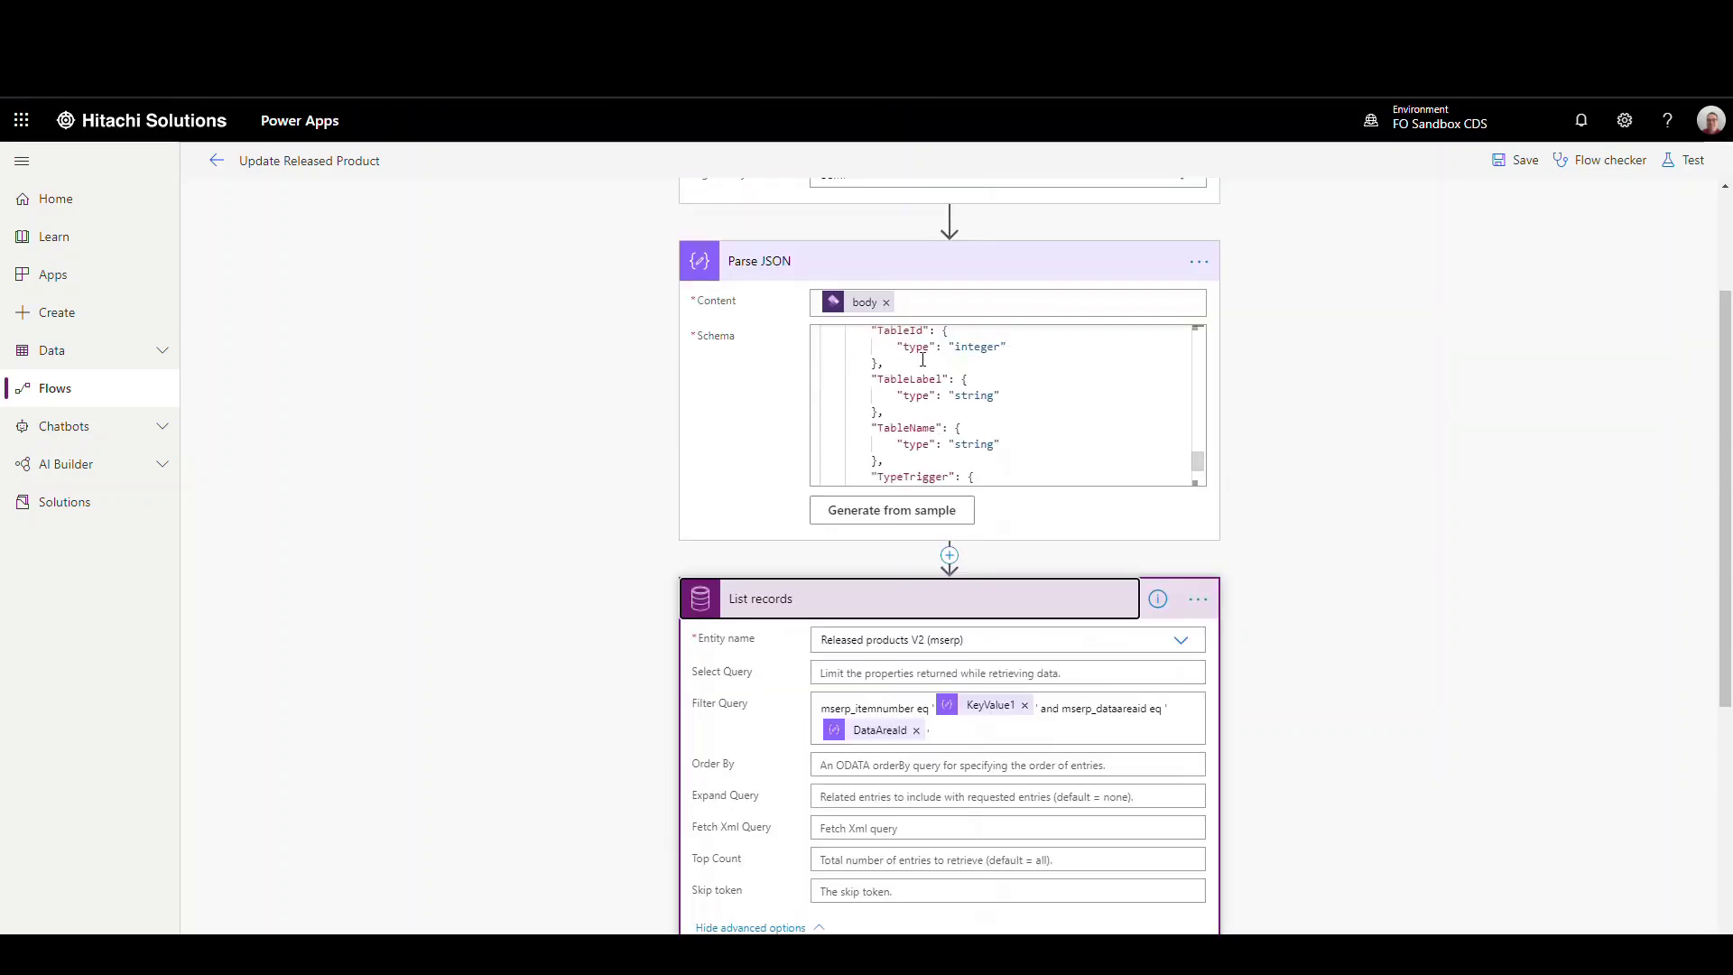
{"action": "scroll", "coordinate": [918, 374], "scroll_direction": "up", "scroll_amount": 2}
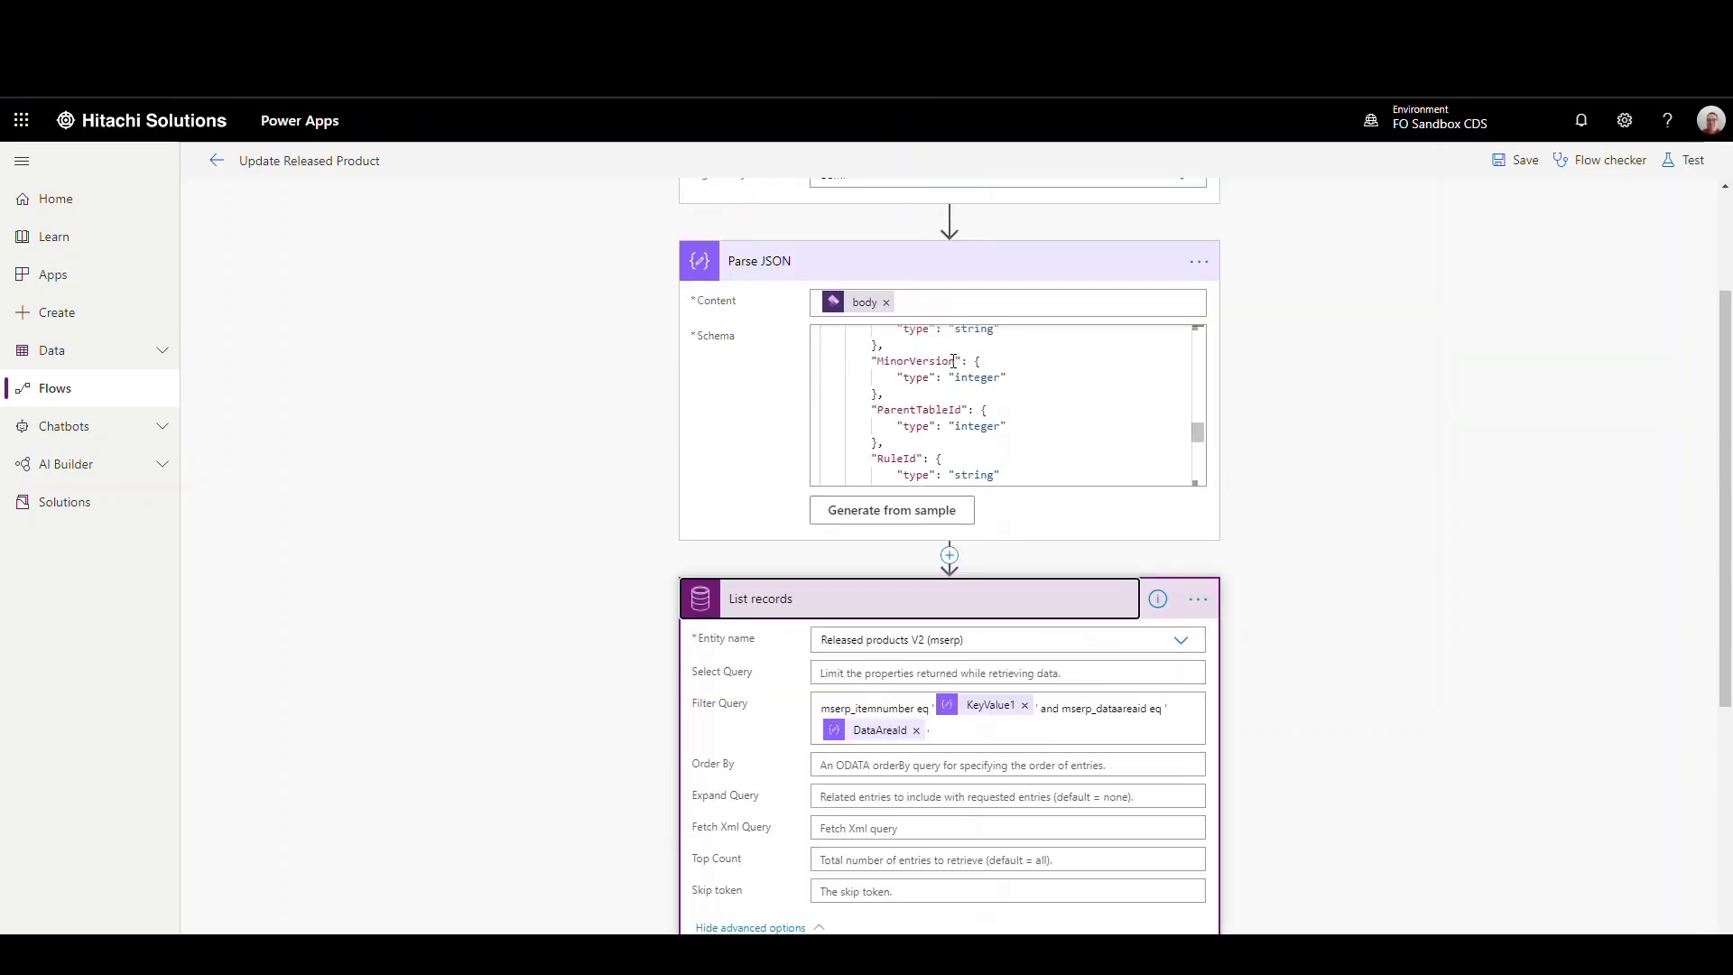
{"action": "scroll", "coordinate": [1245, 282], "scroll_direction": "up", "scroll_amount": 2}
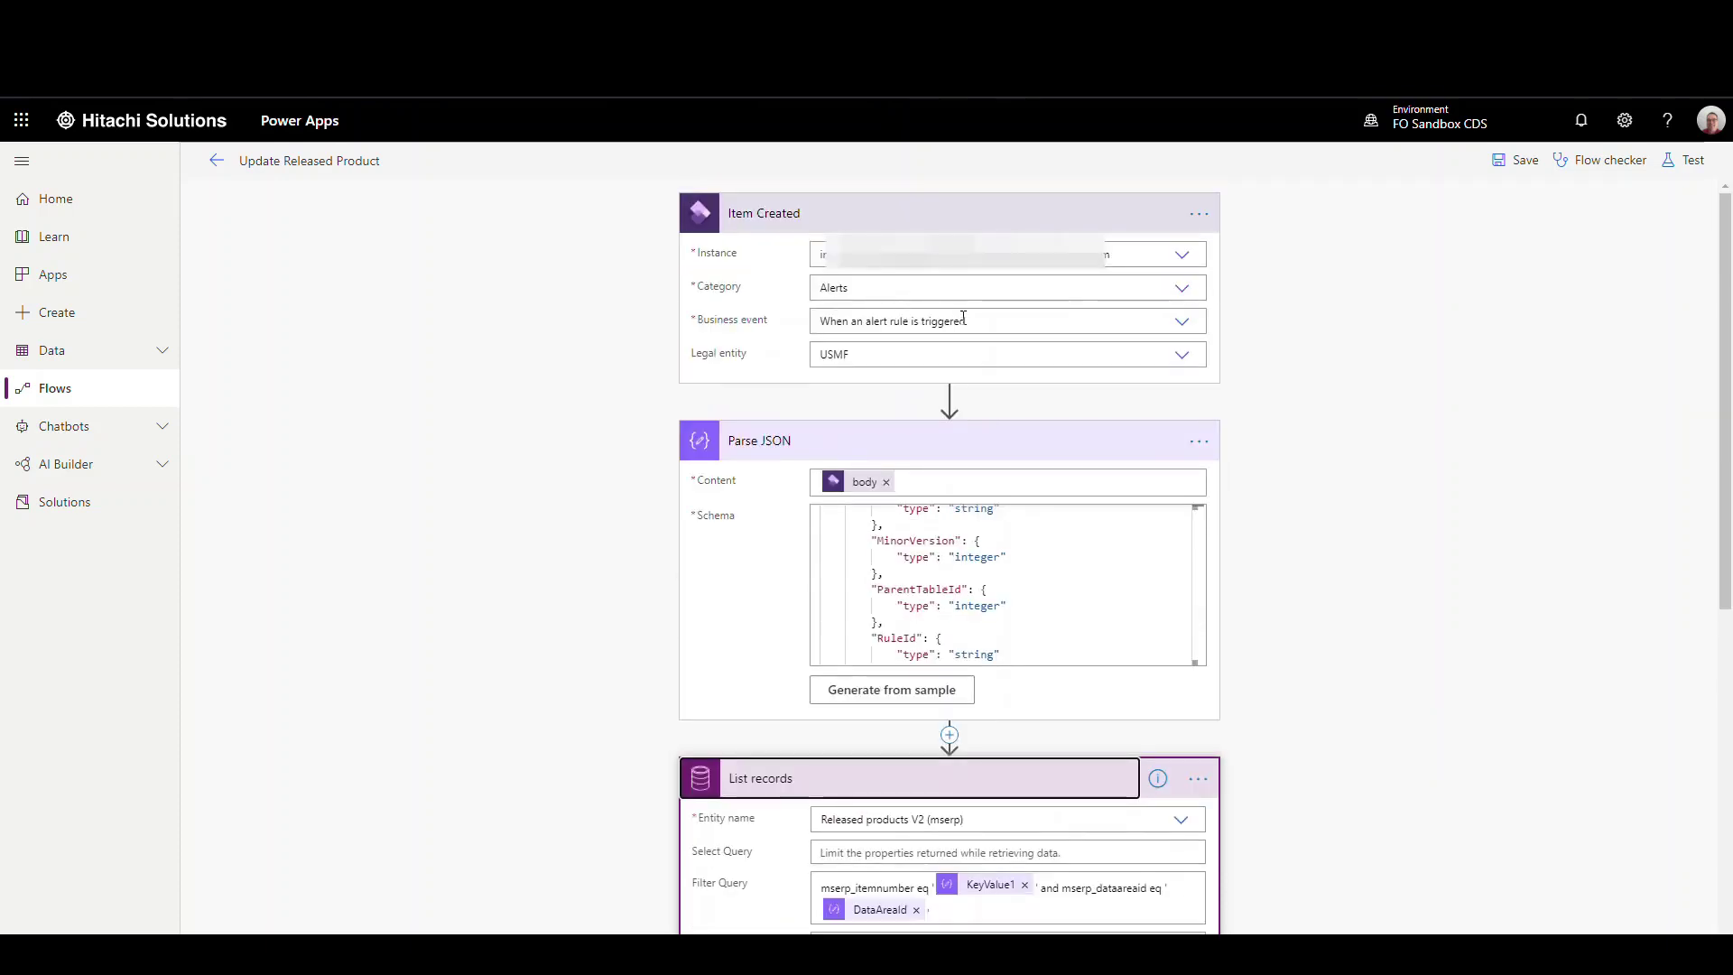
{"action": "scroll", "coordinate": [963, 316], "scroll_direction": "down", "scroll_amount": 6}
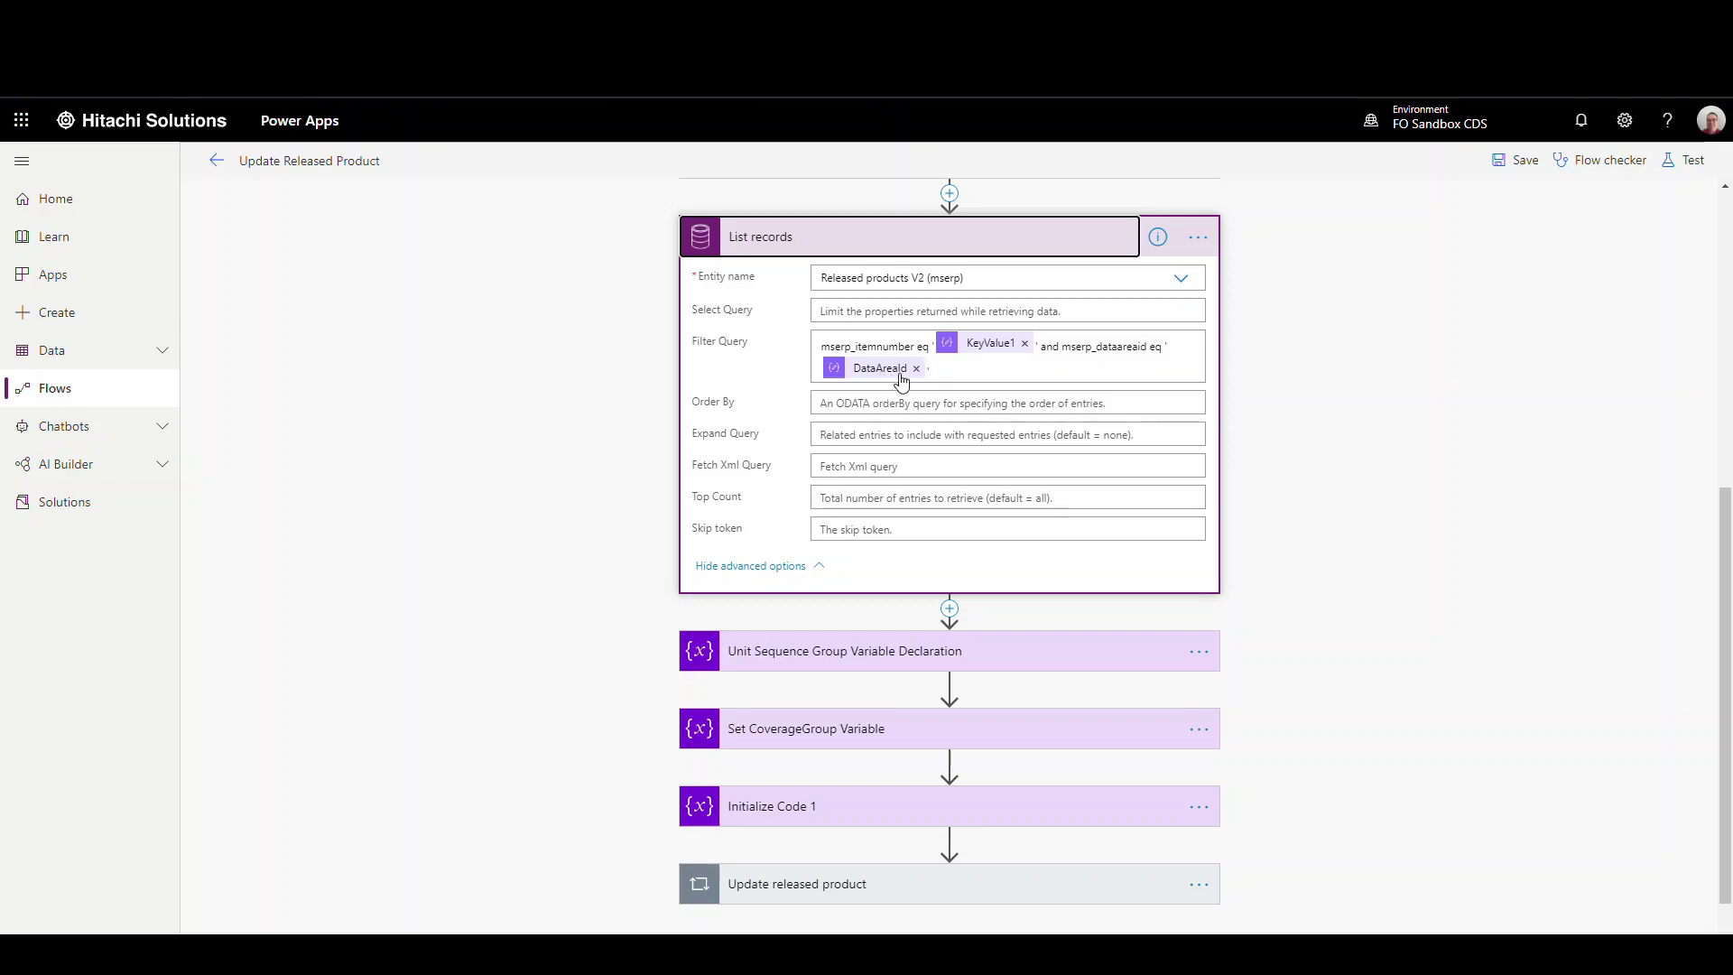
{"action": "scroll", "coordinate": [902, 380], "scroll_direction": "up", "scroll_amount": 4}
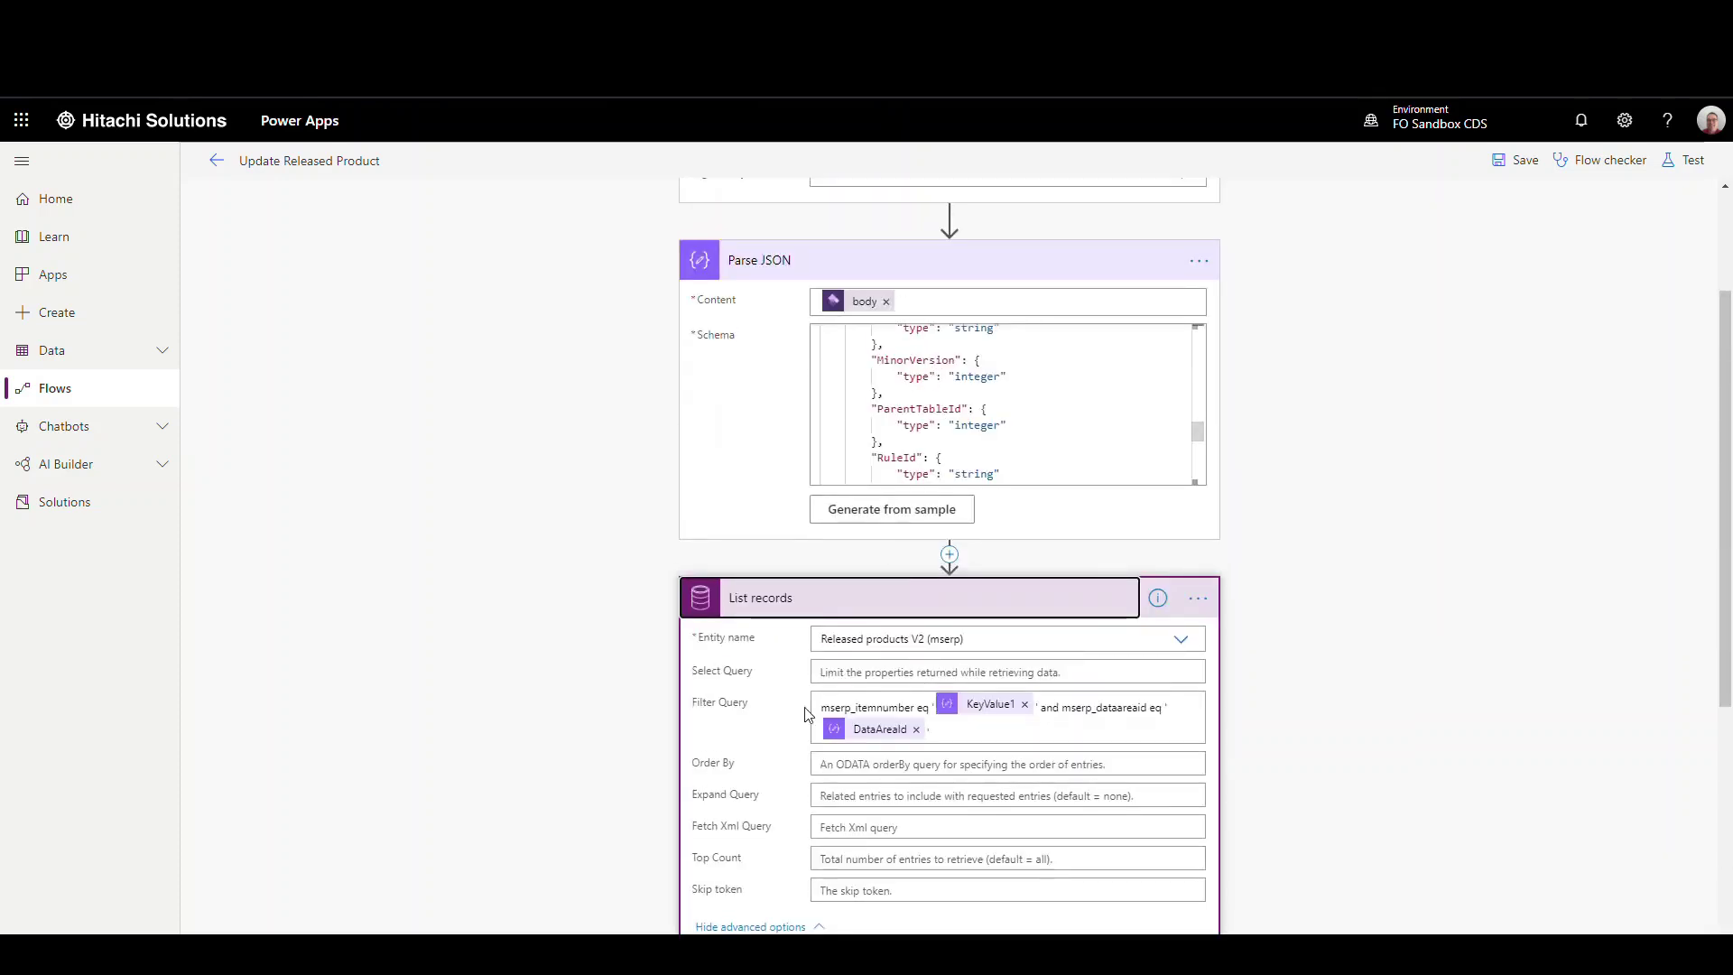
{"action": "scroll", "coordinate": [901, 532], "scroll_direction": "down", "scroll_amount": 2}
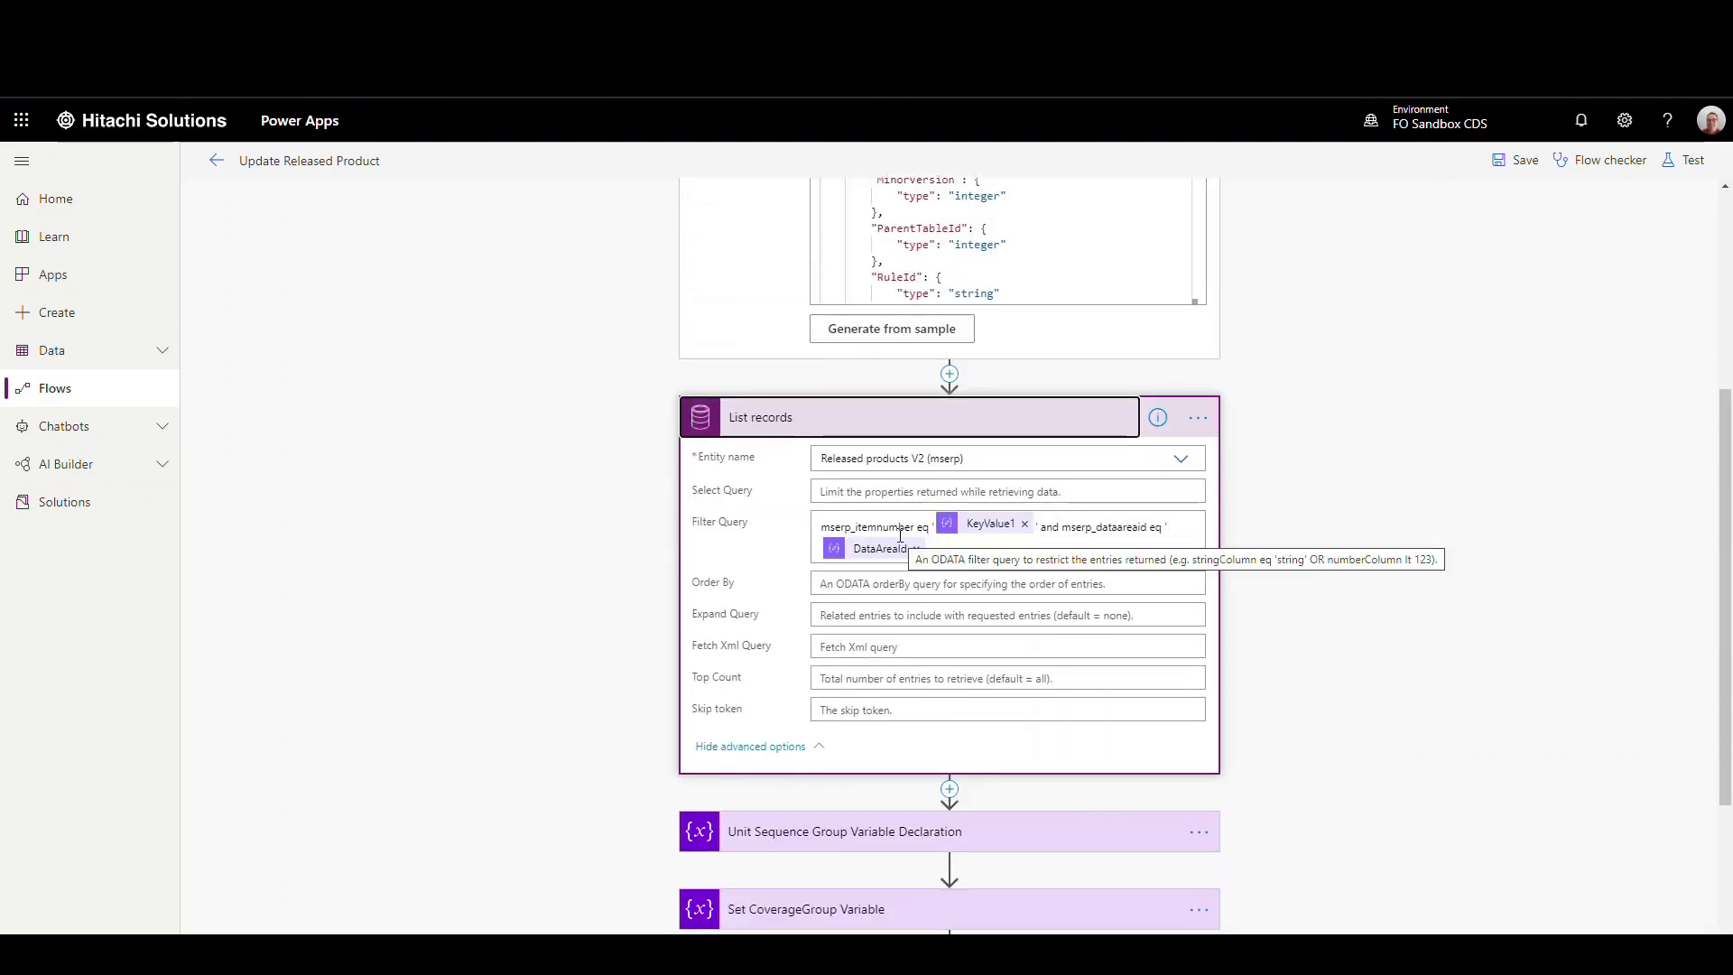
{"action": "left_click", "coordinate": [817, 749]}
{"action": "scroll", "coordinate": [798, 693], "scroll_direction": "down", "scroll_amount": 3}
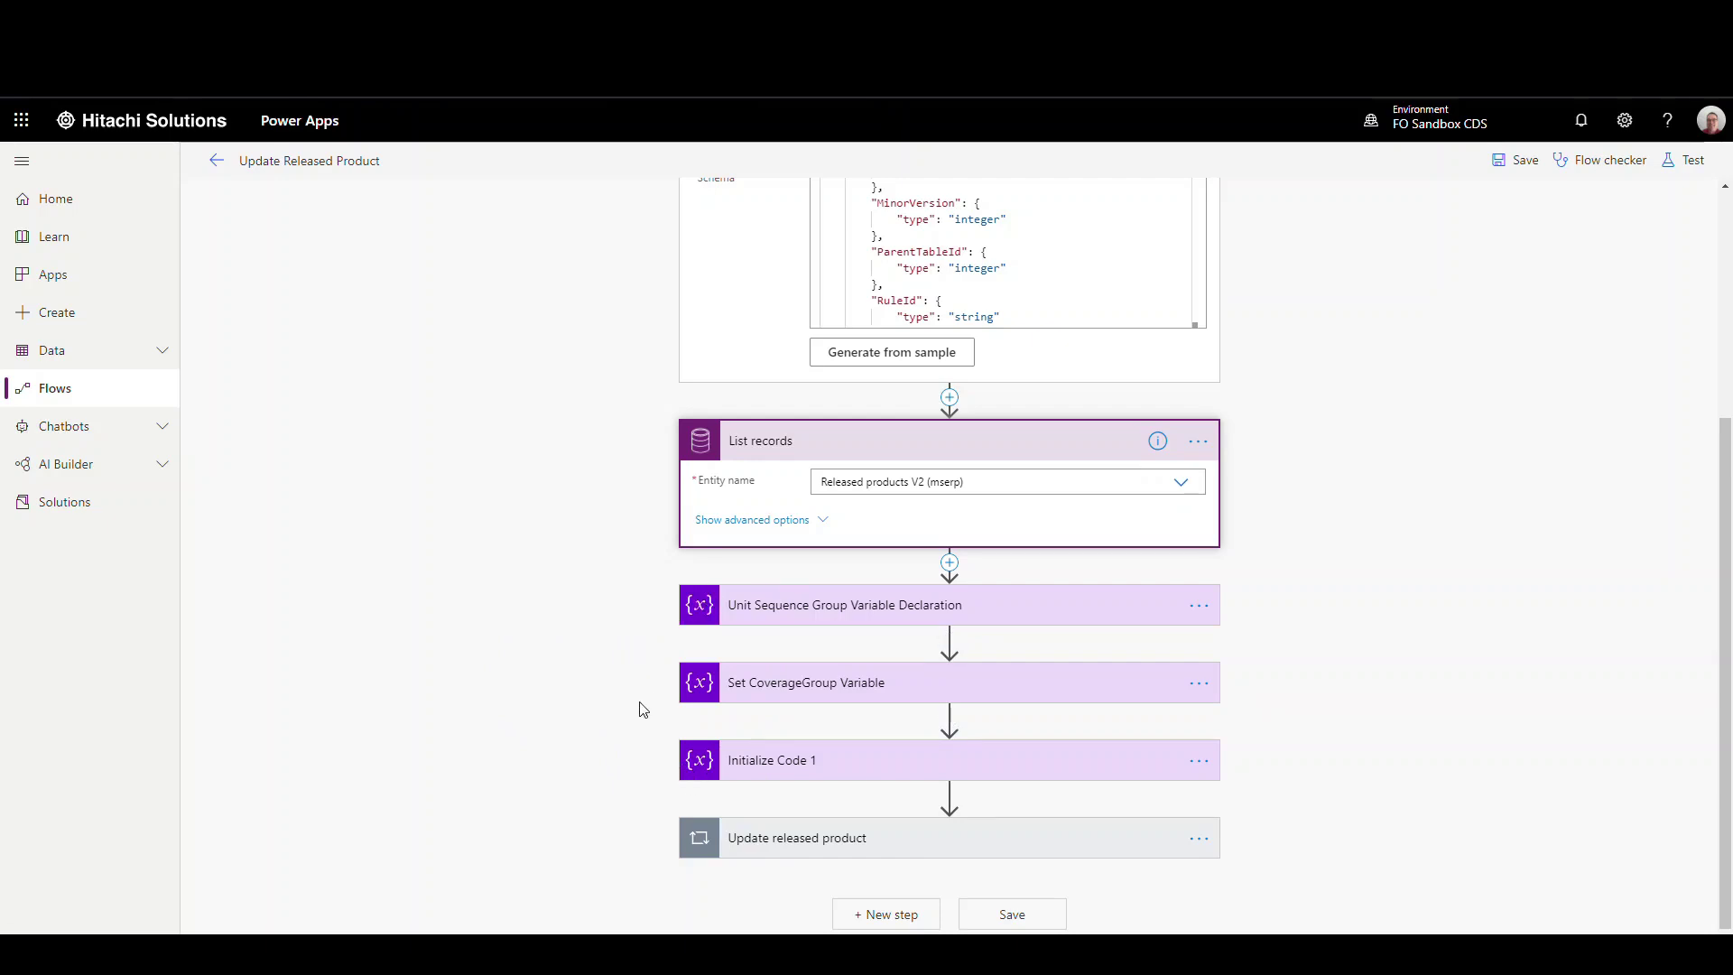
- Inspect the Unit Sequence Group Variable Declaration and Initialize Code 1 actions, and collapse Initialize Code 1
{"action": "left_click", "coordinate": [801, 605]}
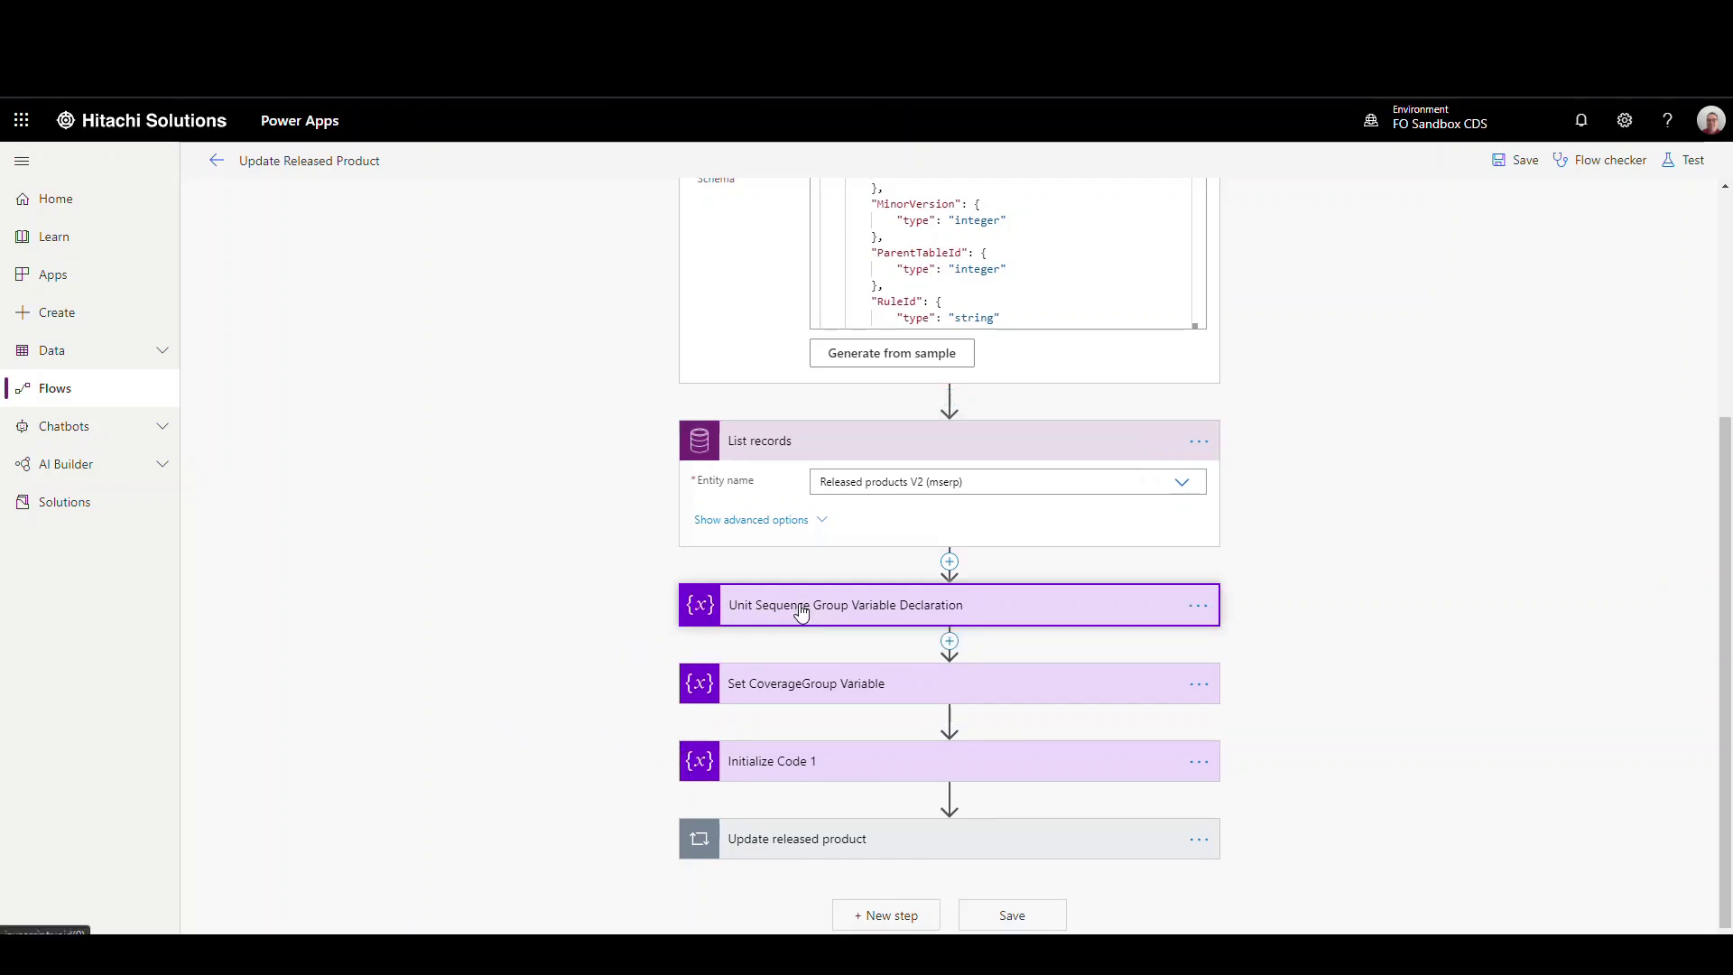
{"action": "scroll", "coordinate": [582, 673], "scroll_direction": "down", "scroll_amount": 2}
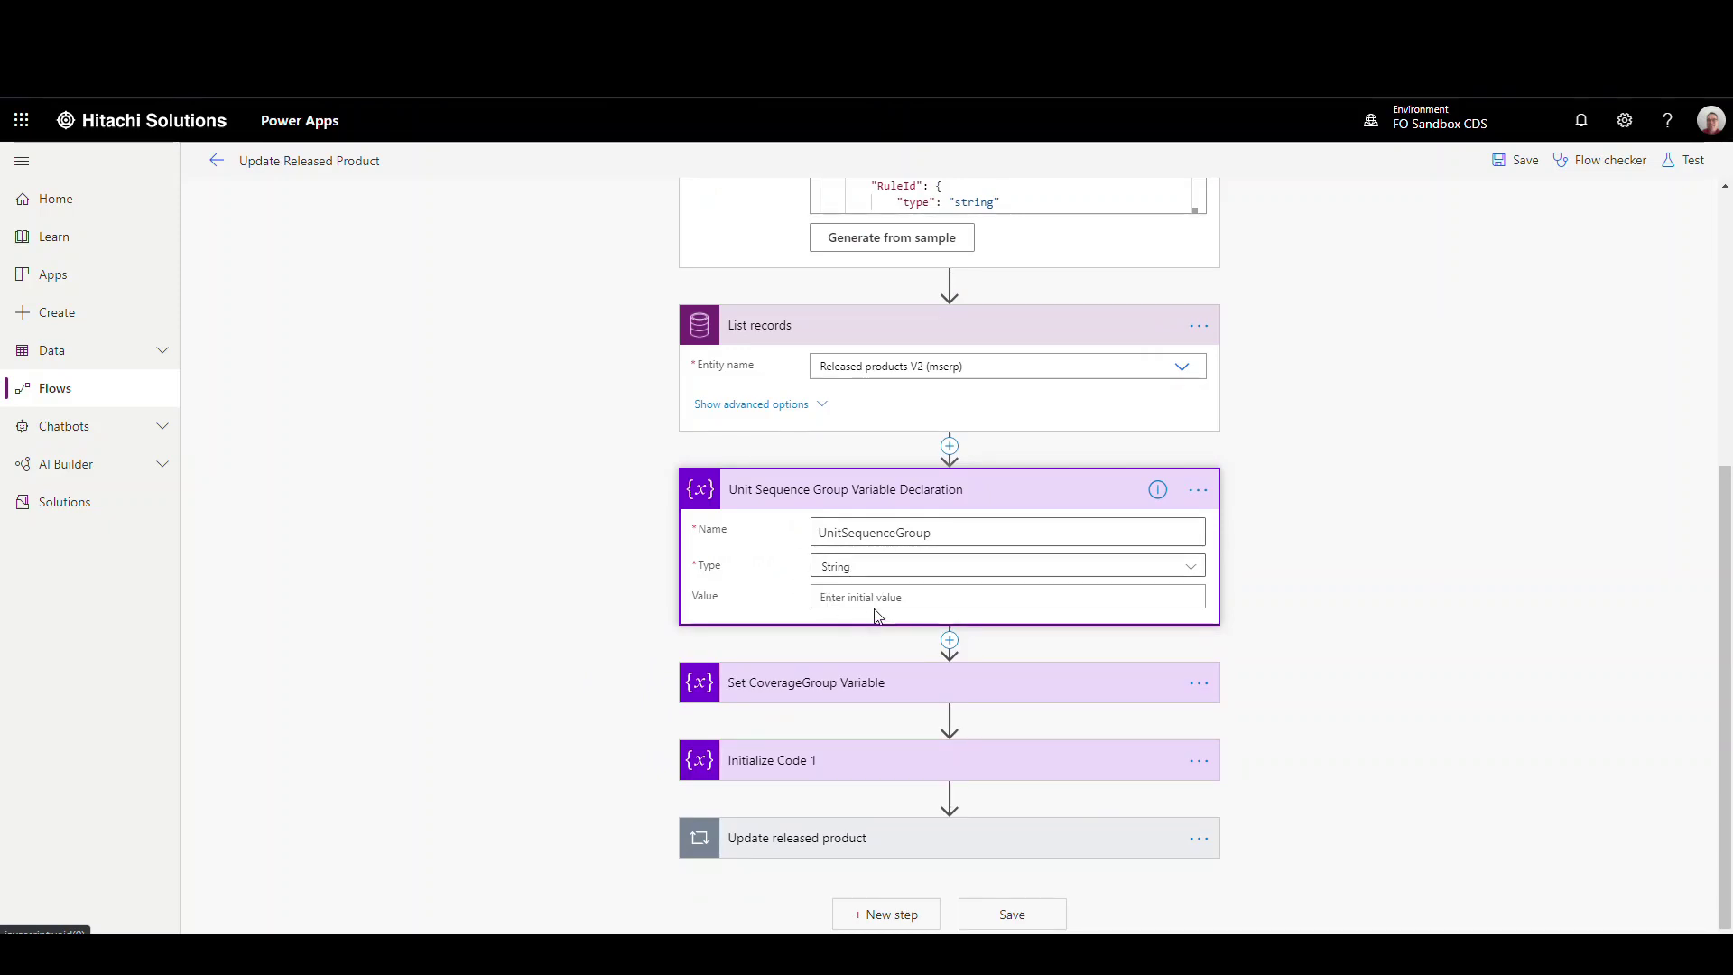
{"action": "left_click", "coordinate": [851, 763]}
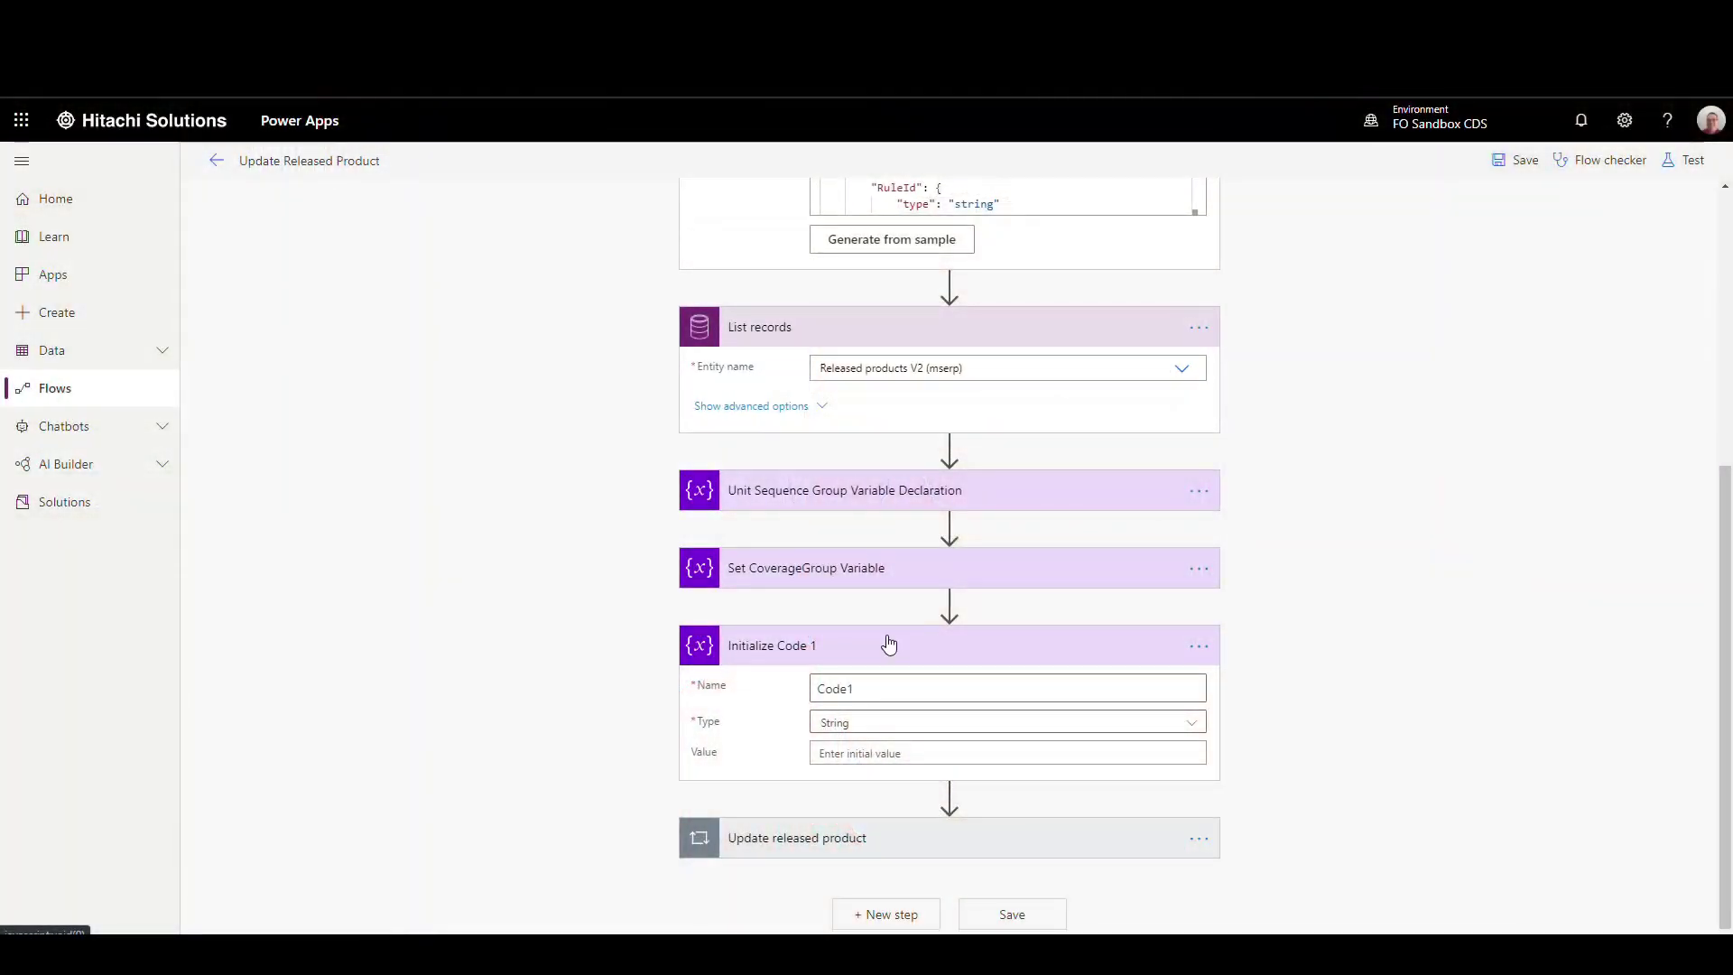
{"action": "left_click", "coordinate": [889, 644]}
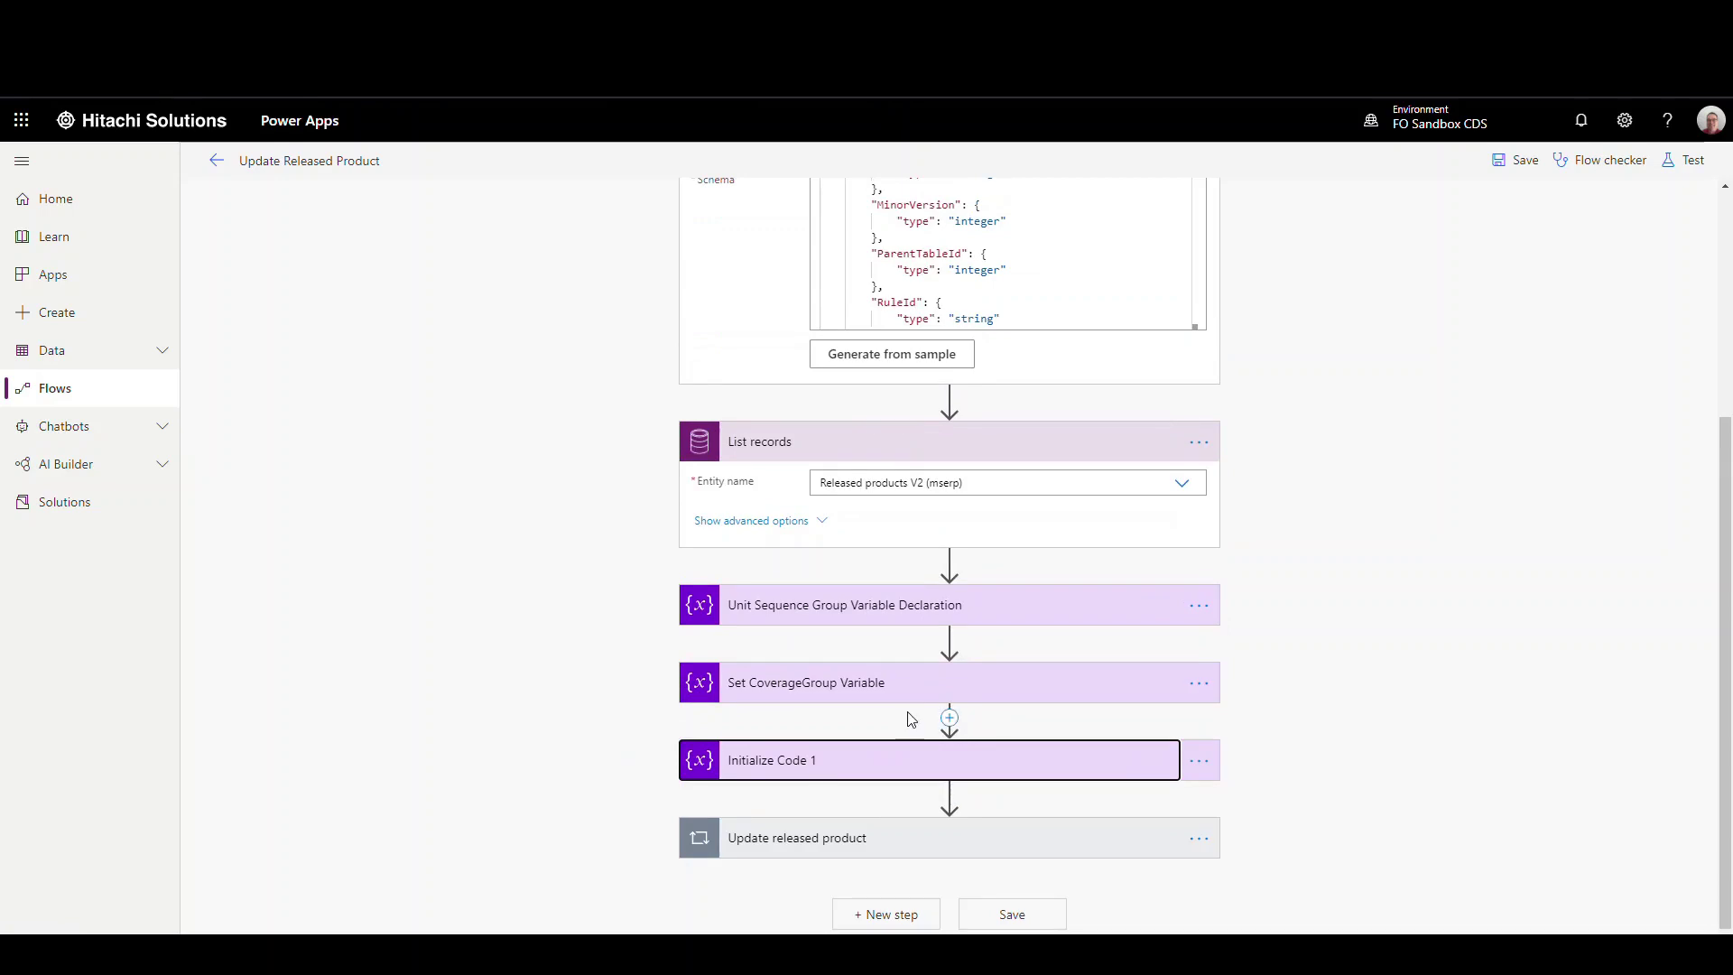
- Inspect the name, type and value of the Set CoverageGroup Variable action, and collapse it
{"action": "left_click", "coordinate": [841, 701]}
{"action": "left_click", "coordinate": [841, 701]}
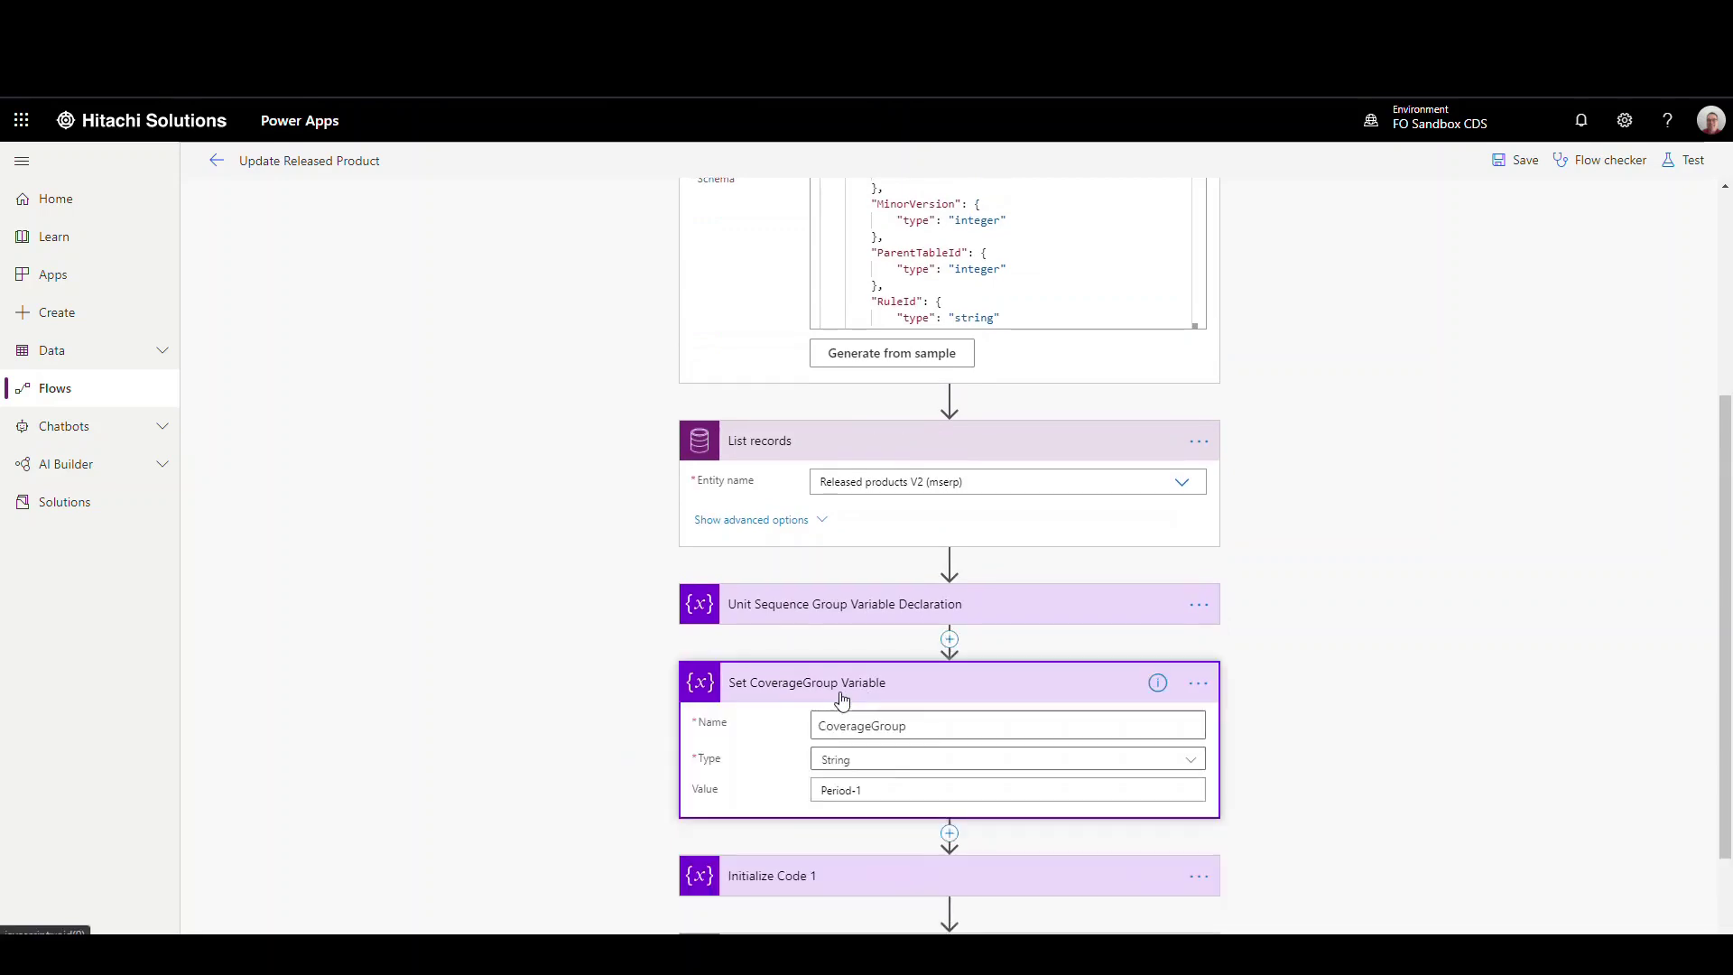
{"action": "scroll", "coordinate": [469, 617], "scroll_direction": "down", "scroll_amount": 1}
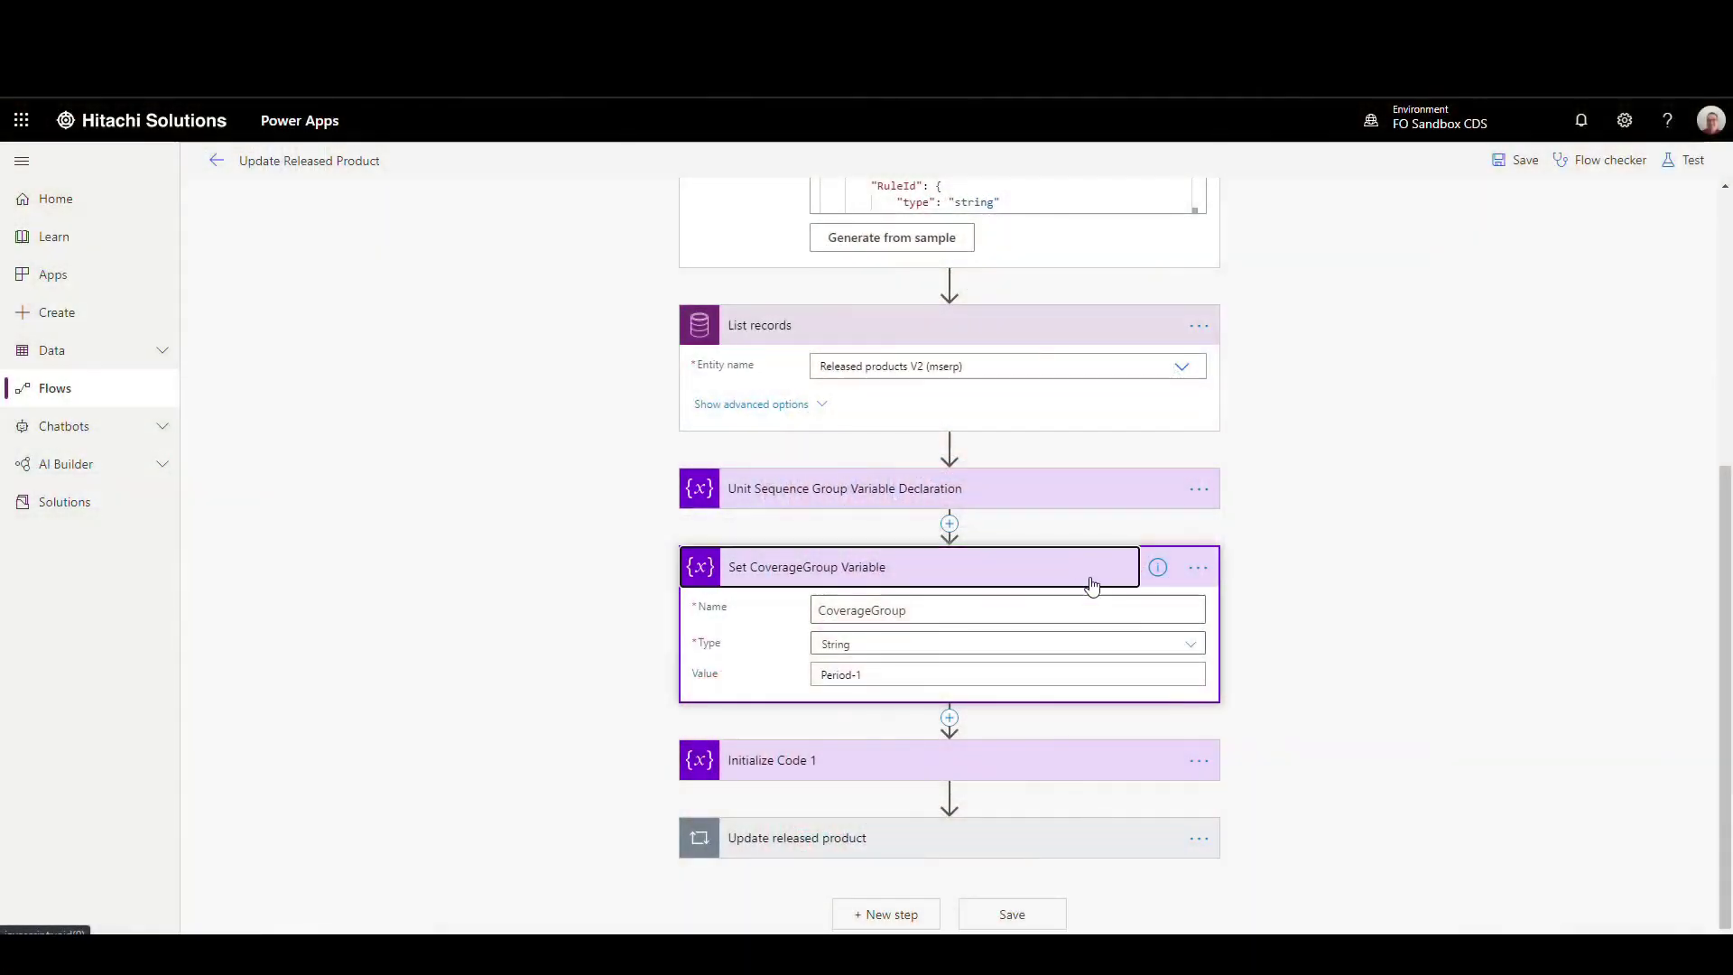
{"action": "left_click", "coordinate": [1083, 567]}
- Expand the Update released product loop and review its input and nested actions
{"action": "left_click", "coordinate": [919, 848]}
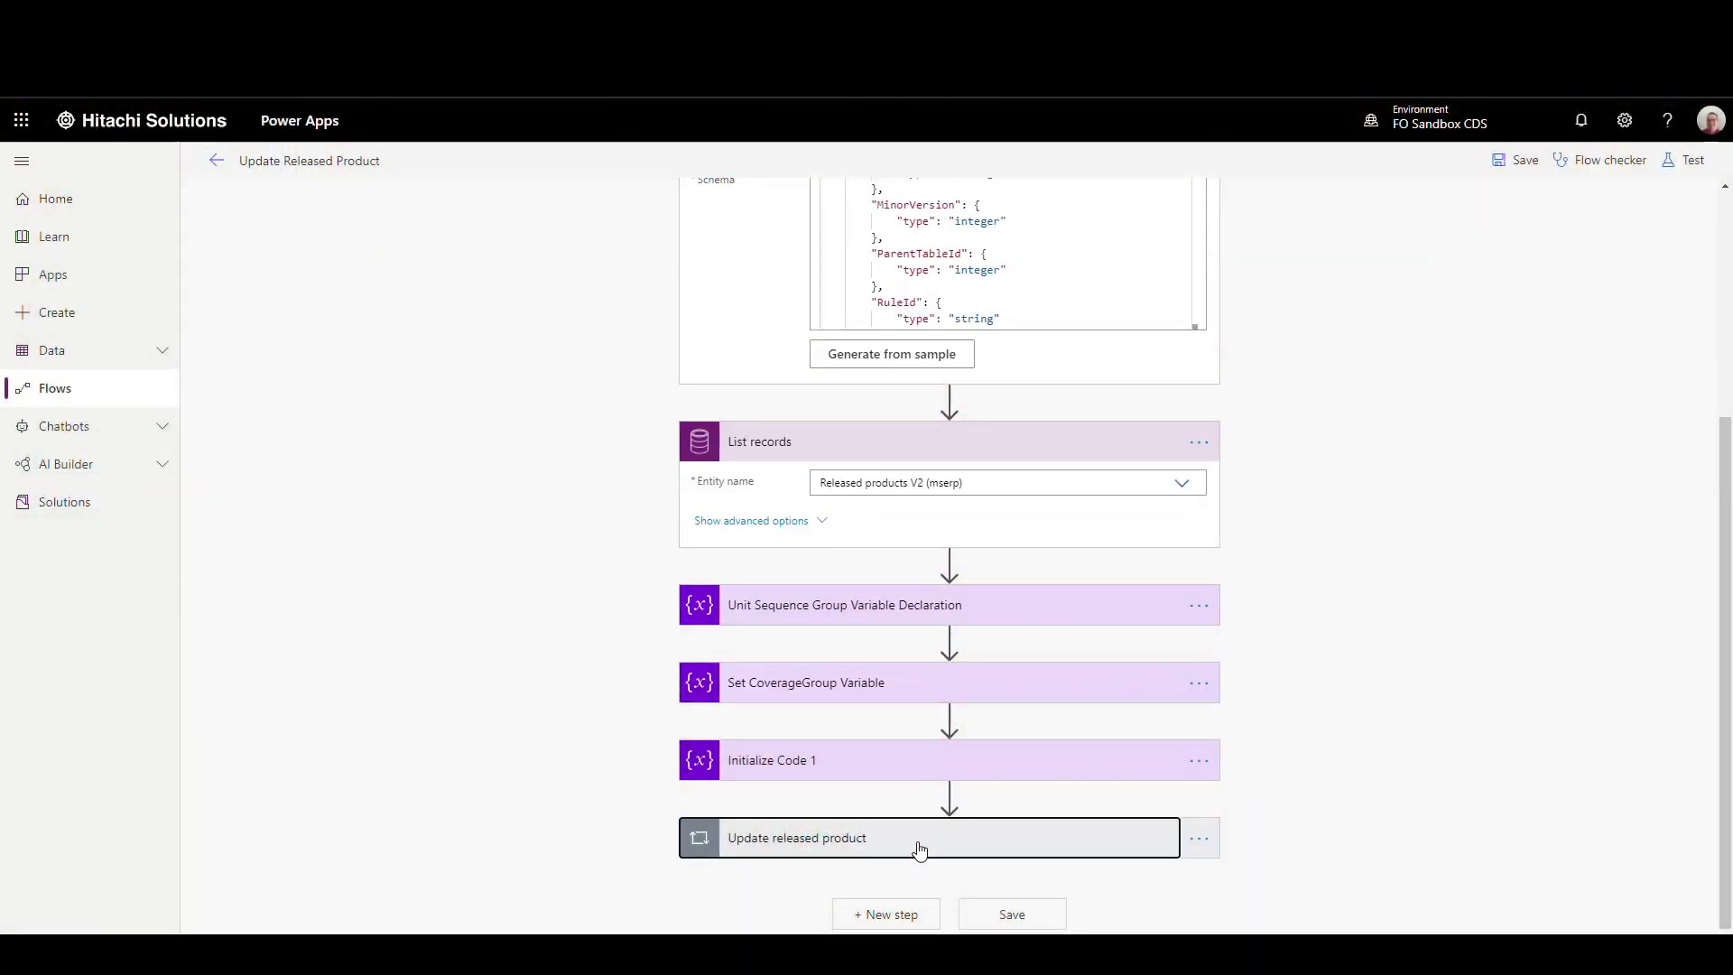
{"action": "scroll", "coordinate": [604, 740], "scroll_direction": "down", "scroll_amount": 3}
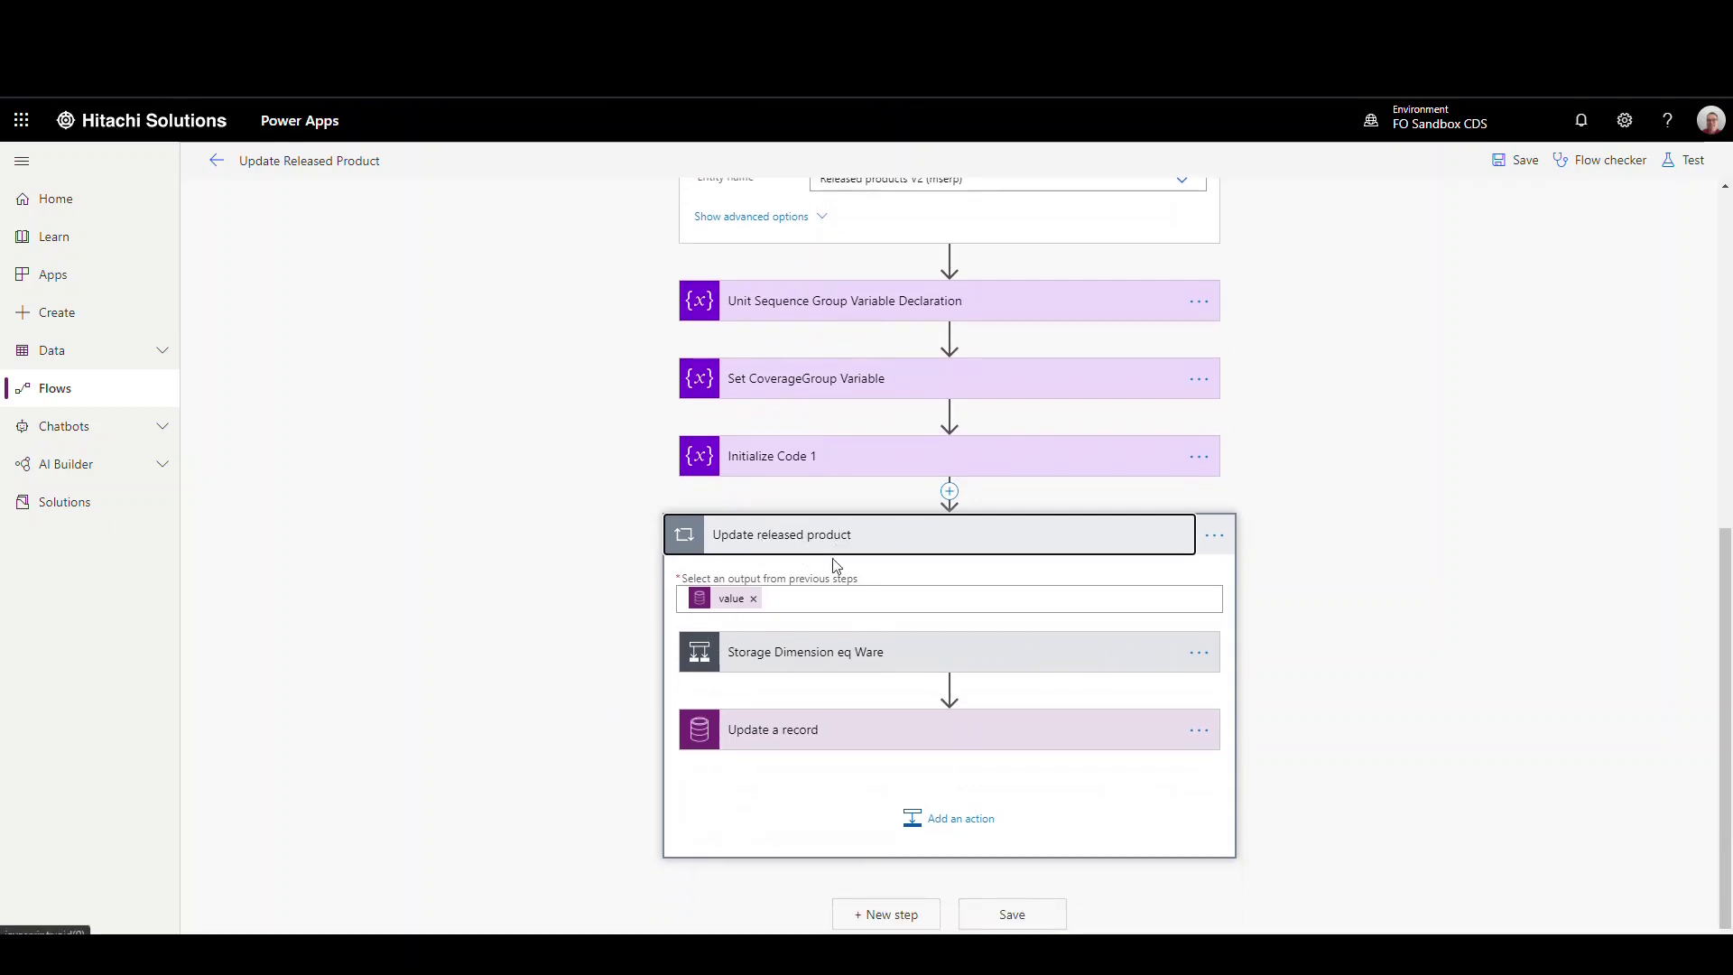
{"action": "scroll", "coordinate": [890, 580], "scroll_direction": "up", "scroll_amount": 2}
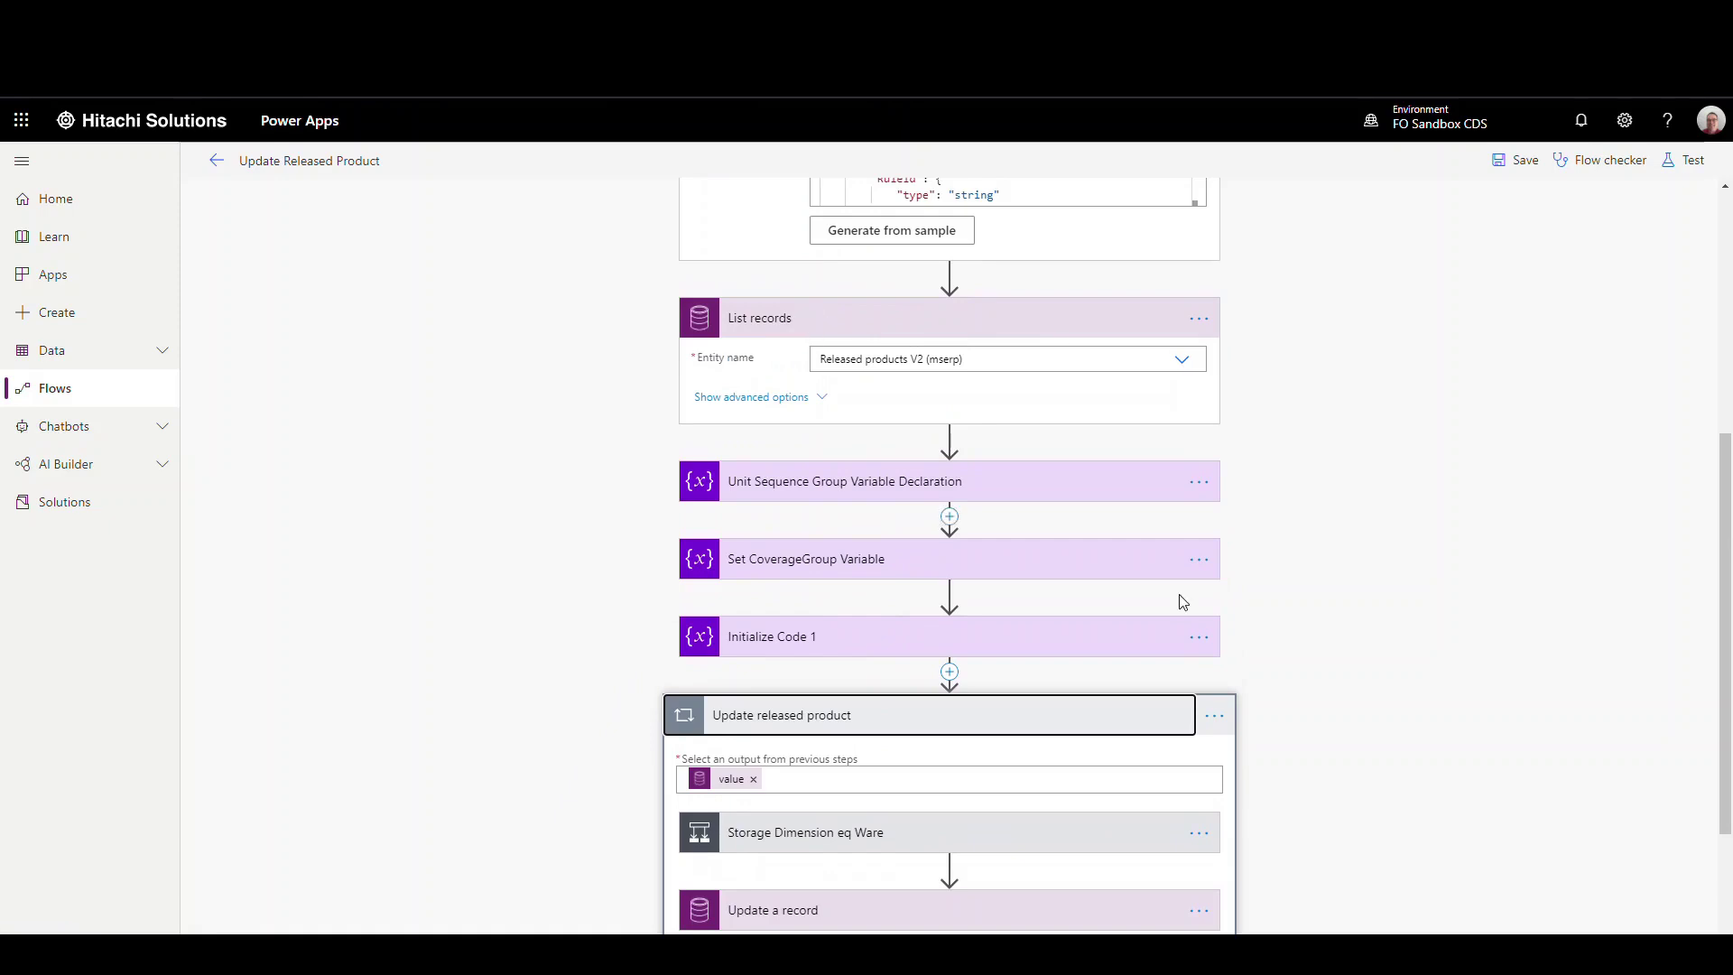
{"action": "scroll", "coordinate": [870, 832], "scroll_direction": "down", "scroll_amount": 2}
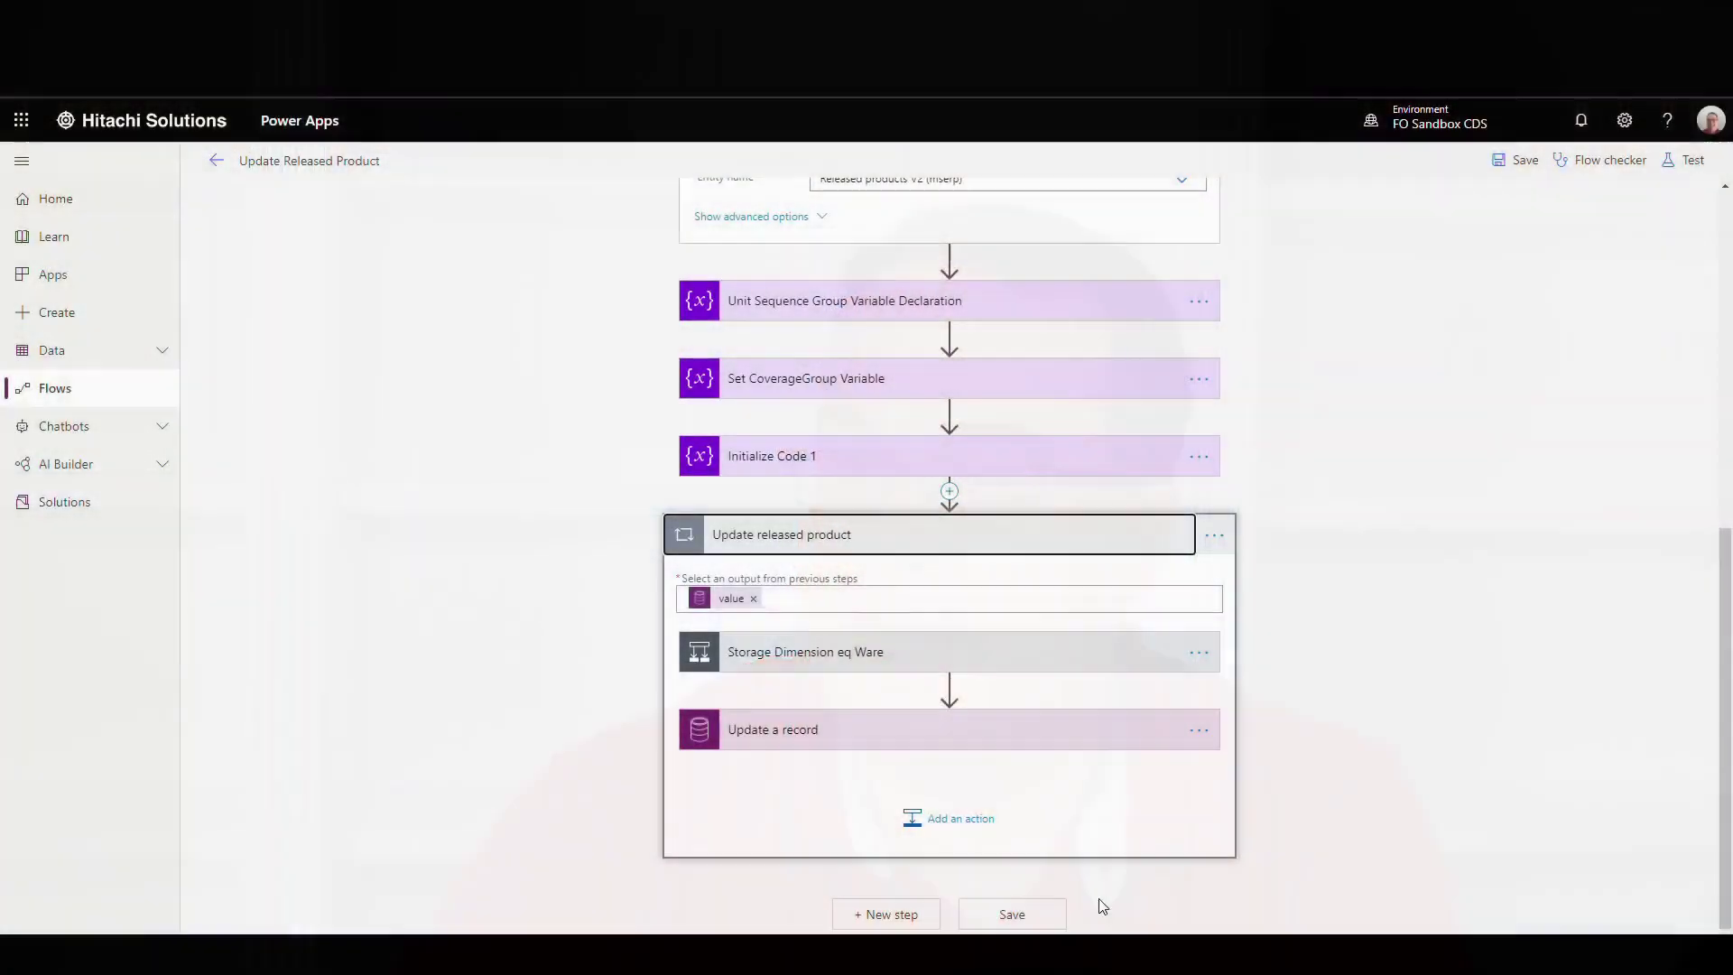
- Expand the Storage Dimension eq Ware condition and review its rule and its If yes and If no branches
{"action": "left_click", "coordinate": [939, 665]}
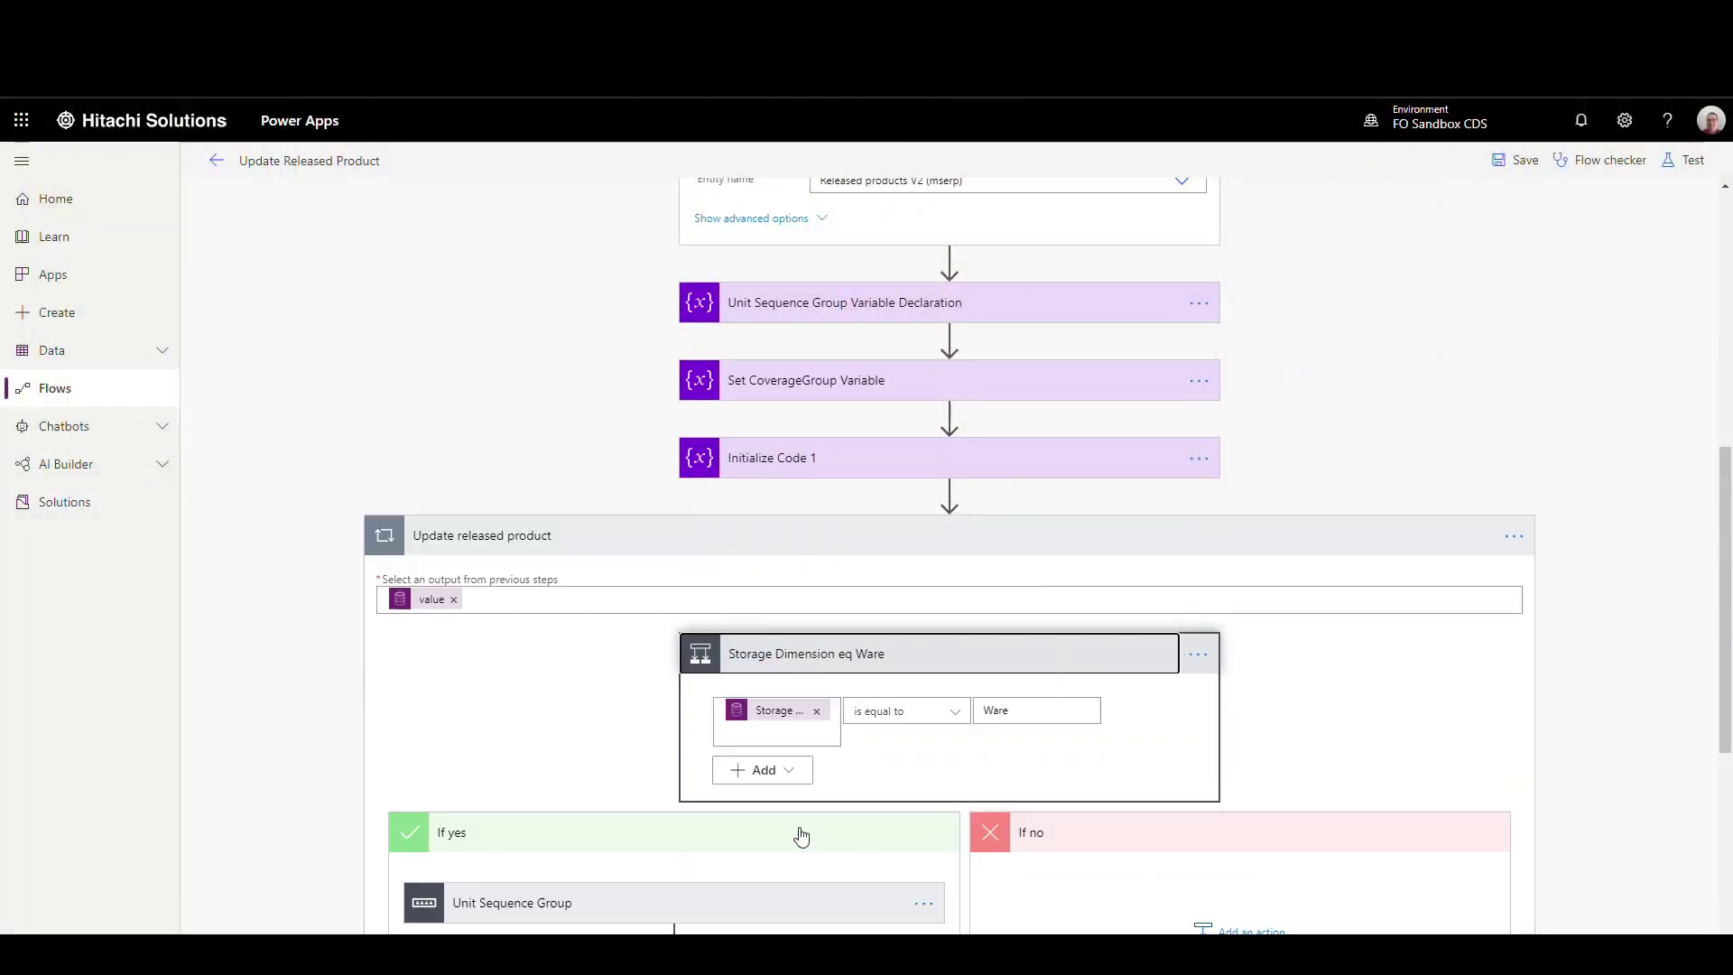
{"action": "scroll", "coordinate": [683, 747], "scroll_direction": "down", "scroll_amount": 1}
{"action": "scroll", "coordinate": [683, 748], "scroll_direction": "down", "scroll_amount": 3}
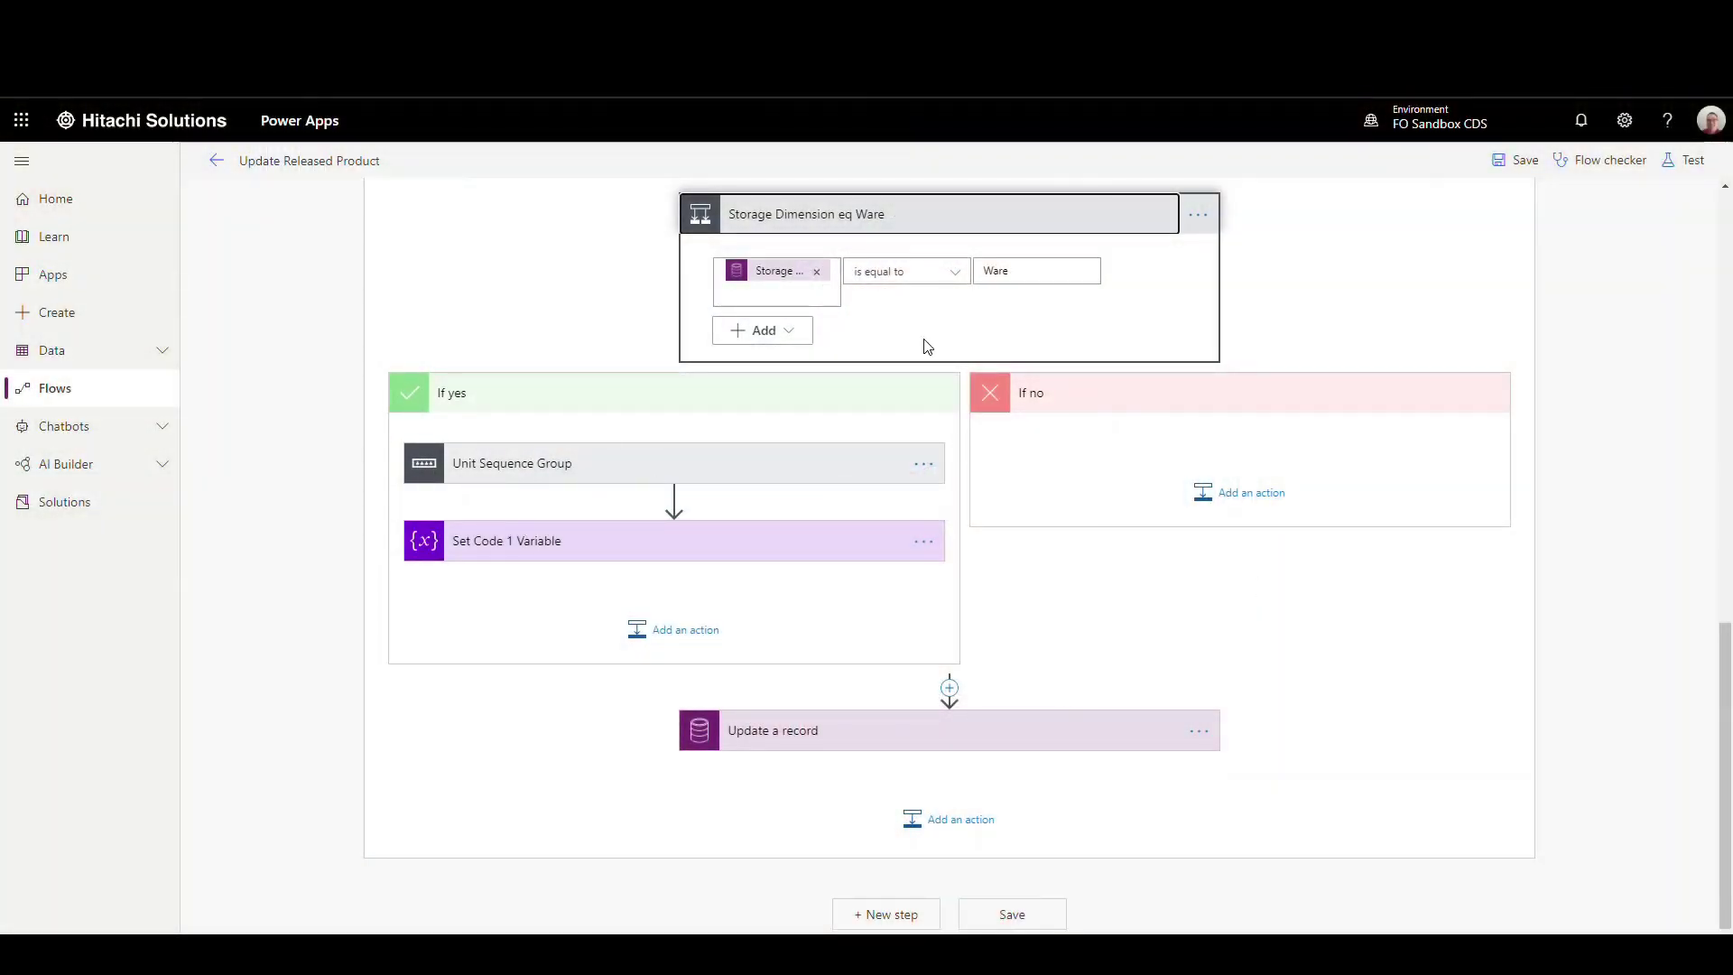
- Inspect the Set Code 1 Variable action and the Unit Sequence Group switch in the If yes branch
{"action": "left_click", "coordinate": [618, 554]}
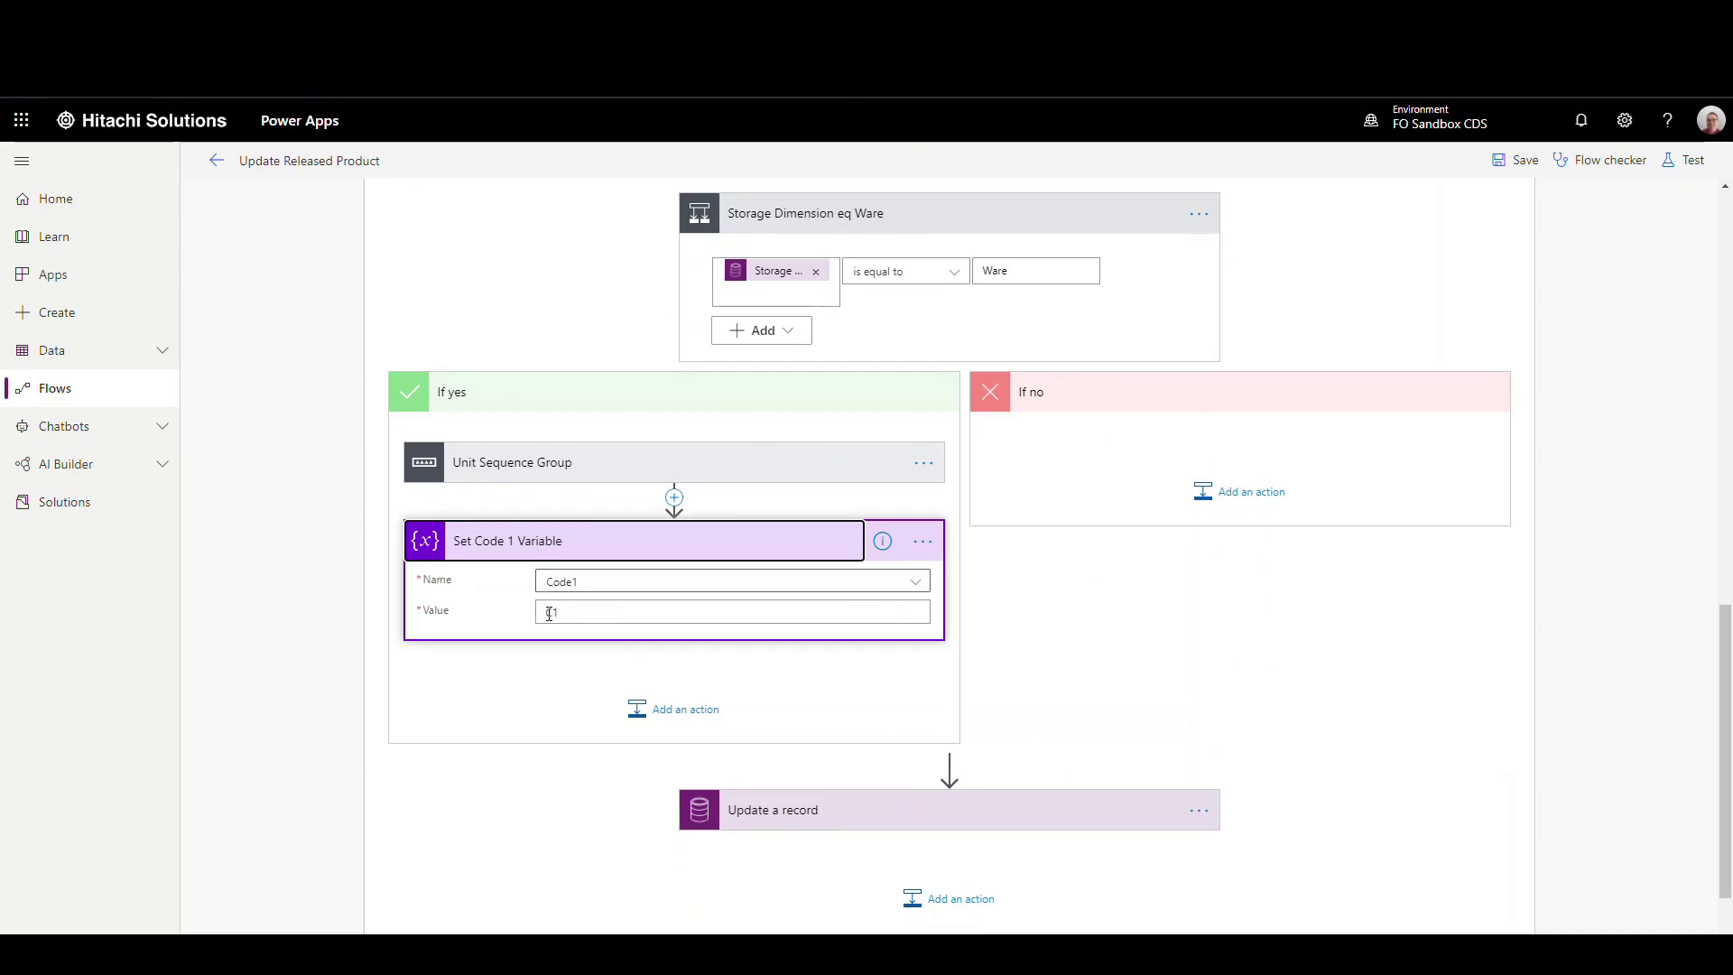
{"action": "left_click", "coordinate": [669, 470]}
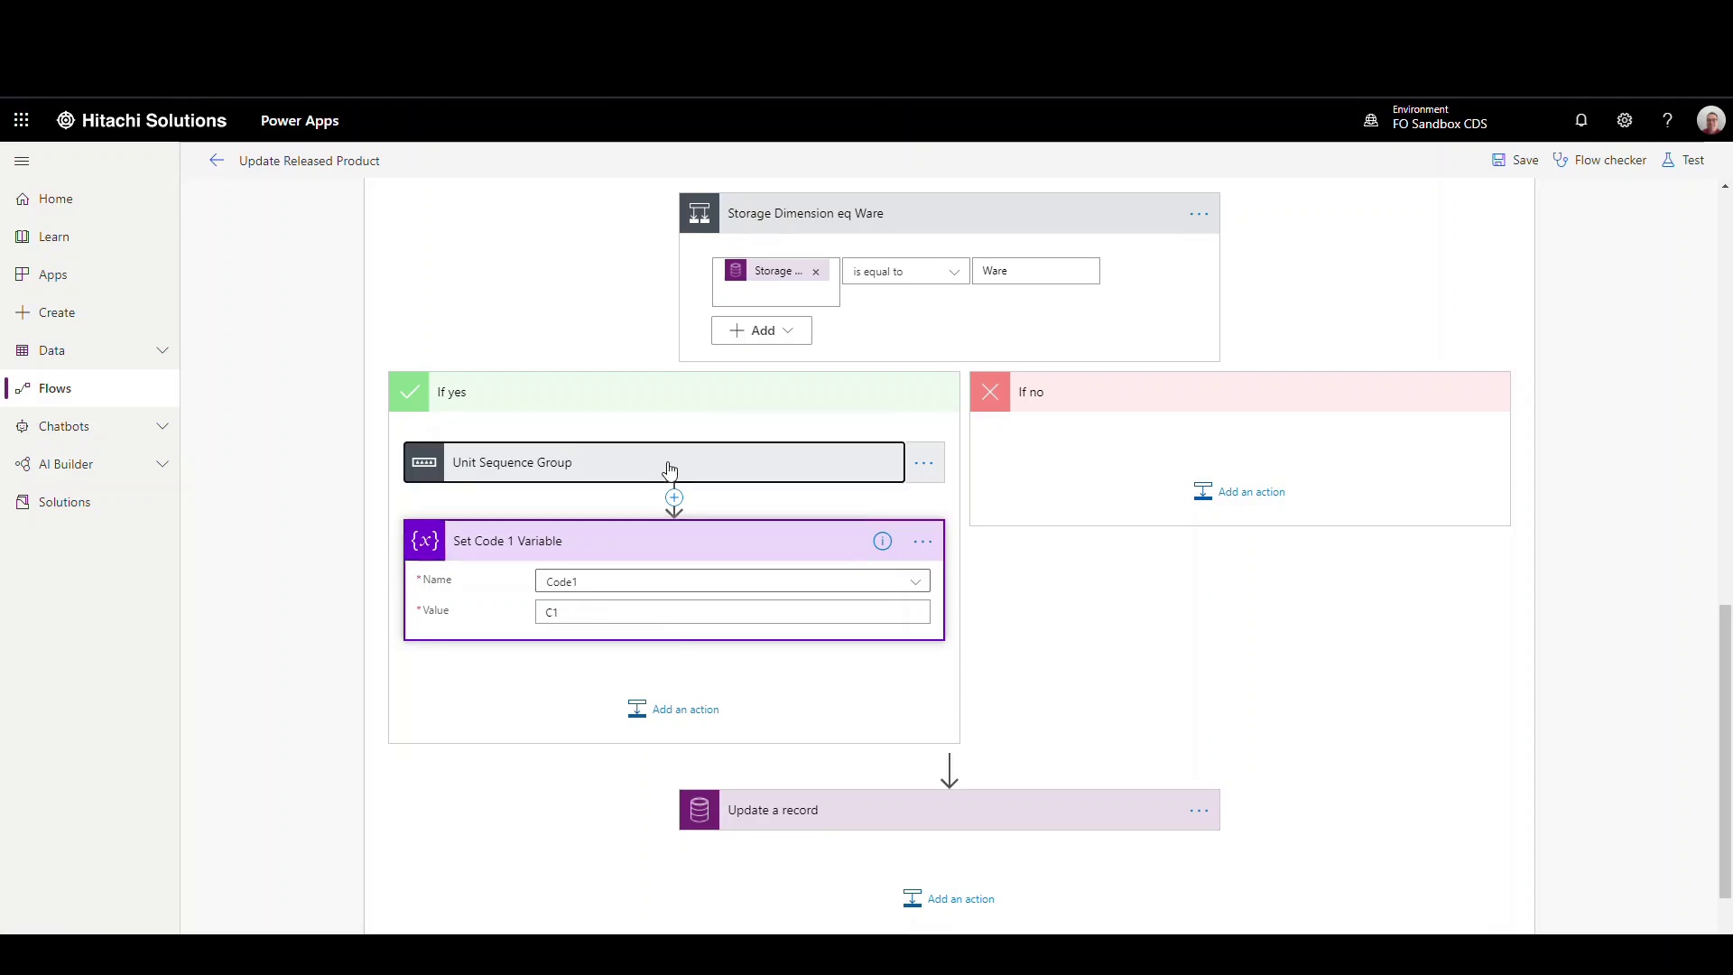
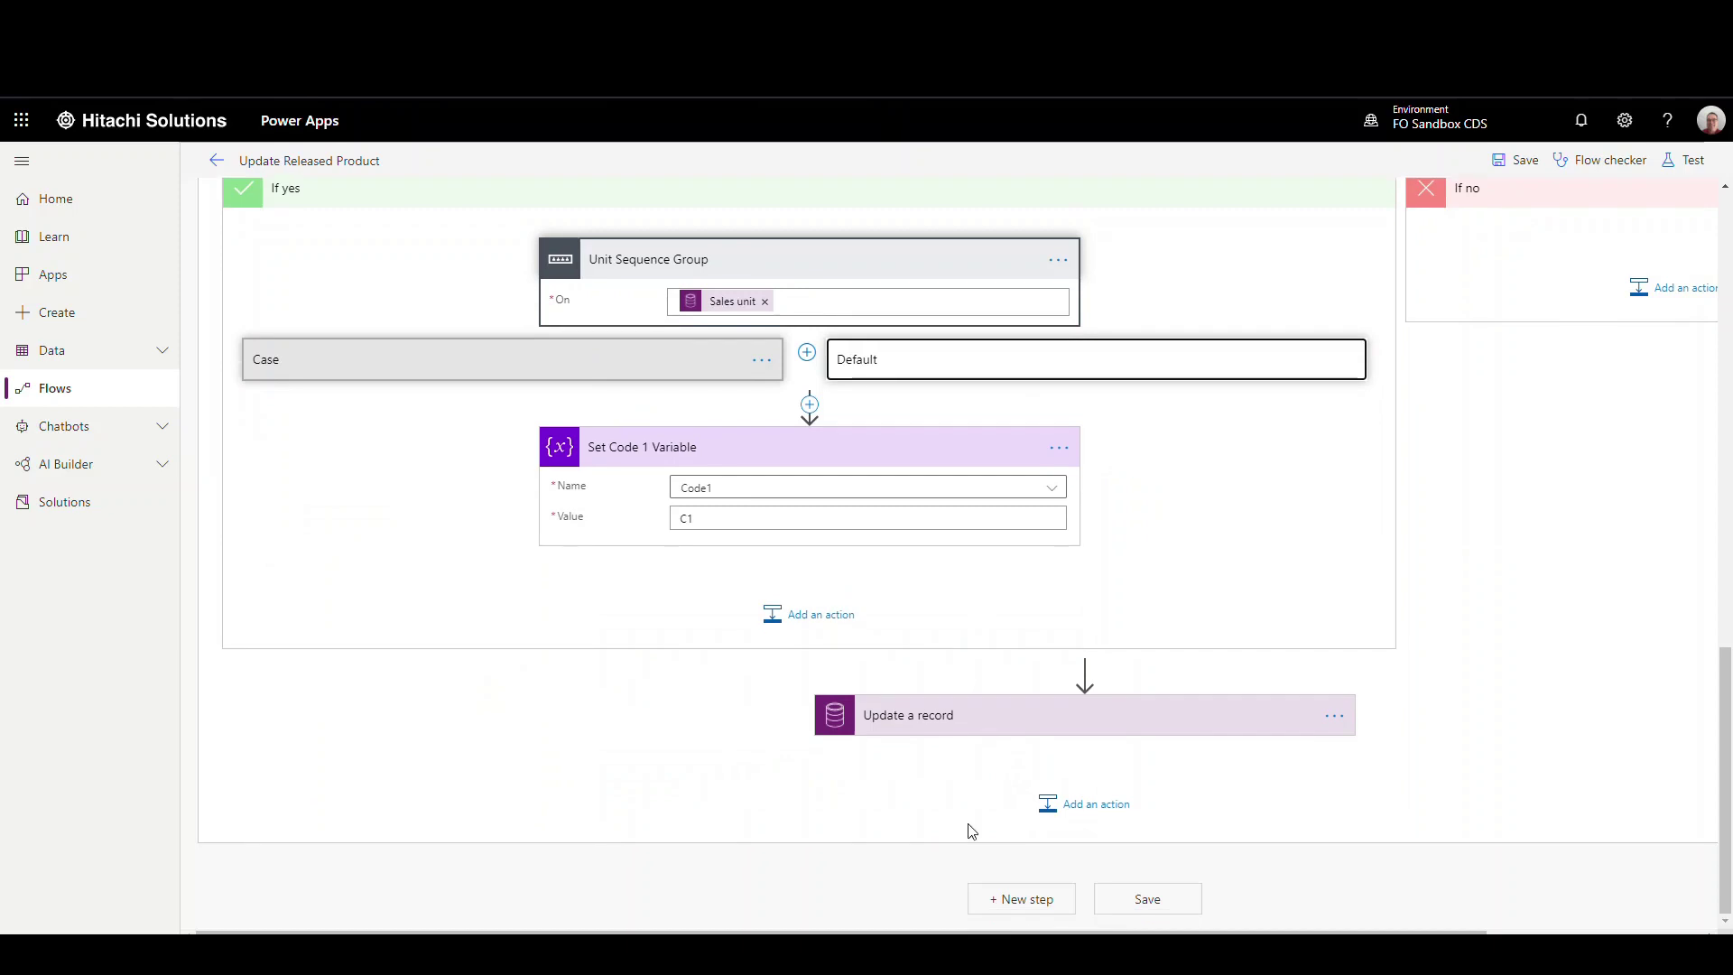
{"action": "scroll", "coordinate": [1095, 728], "scroll_direction": "up", "scroll_amount": 4}
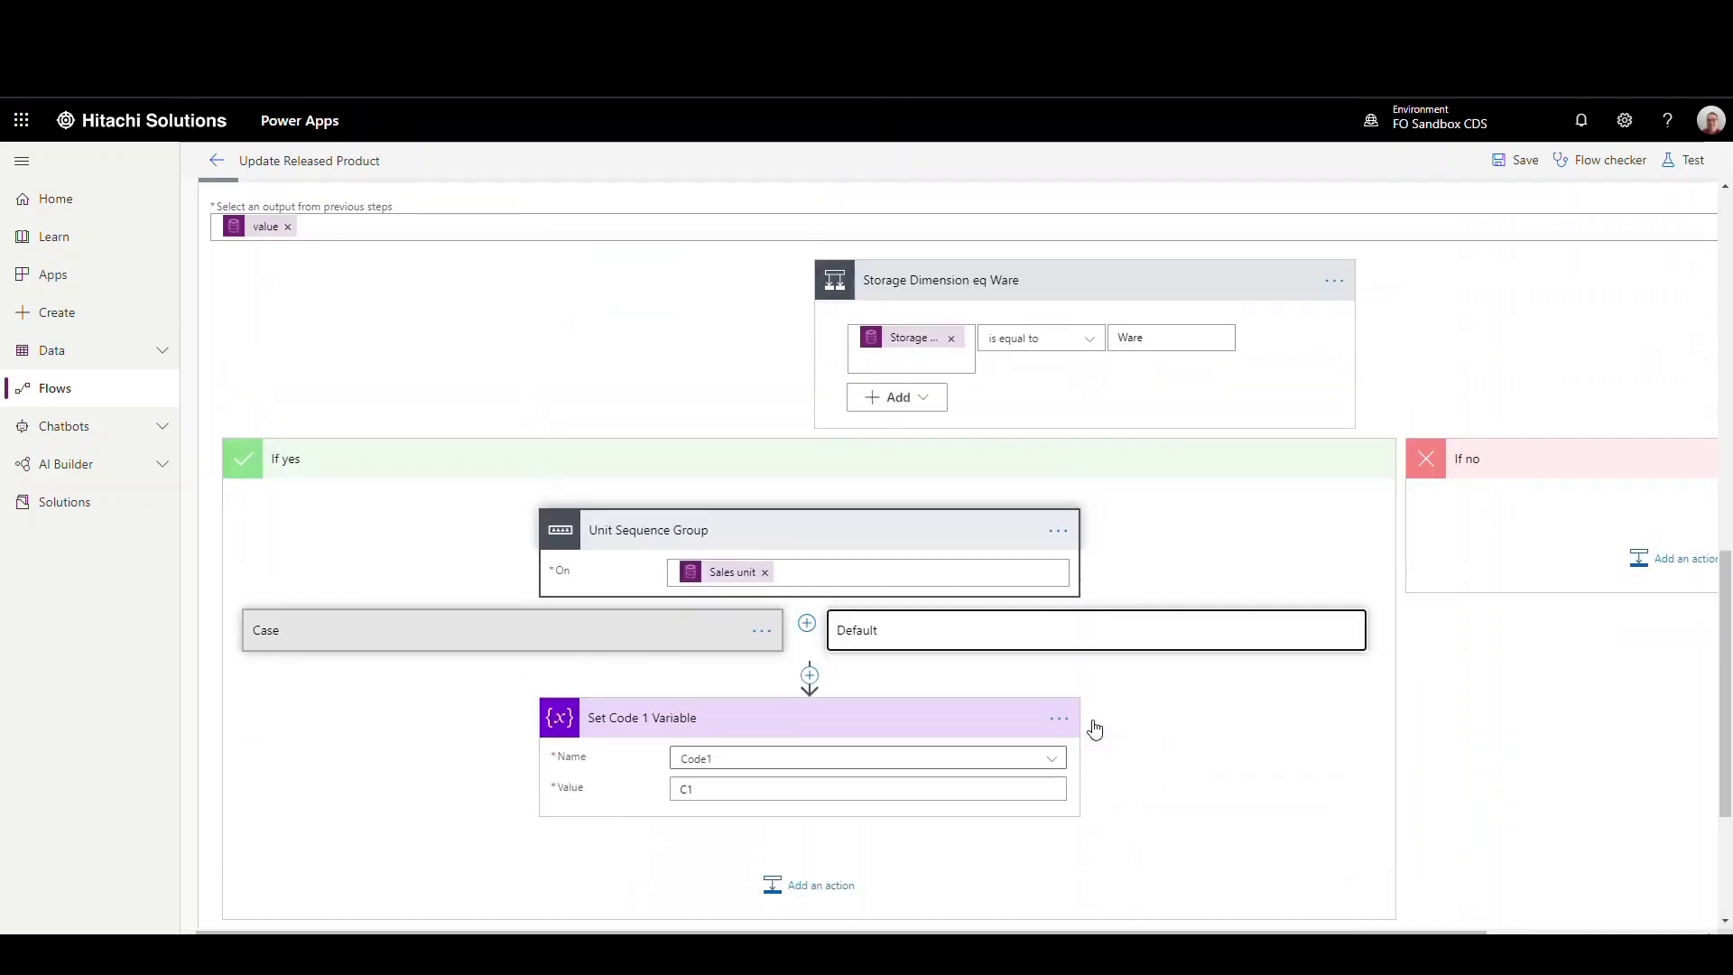
{"action": "scroll", "coordinate": [1095, 725], "scroll_direction": "up", "scroll_amount": 1}
{"action": "scroll", "coordinate": [1066, 632], "scroll_direction": "down", "scroll_amount": 2}
- Collapse the Storage Dimension eq Ware condition and expand the Update a record action
{"action": "left_click", "coordinate": [1040, 283]}
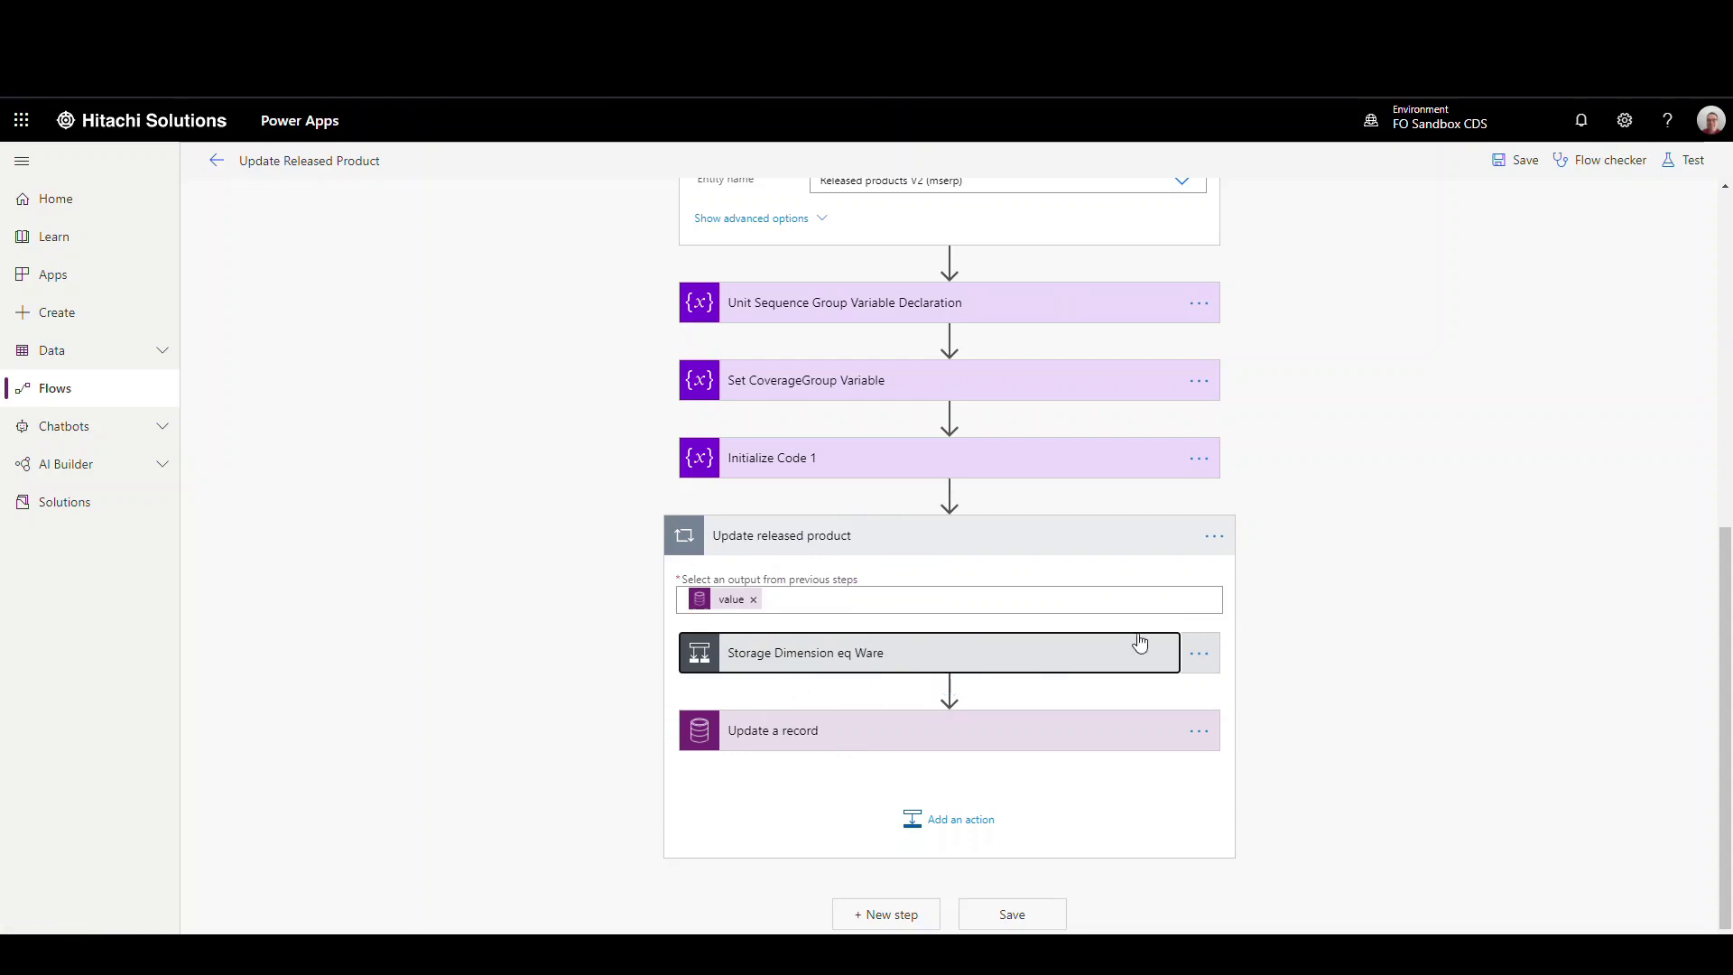
{"action": "left_click", "coordinate": [947, 738]}
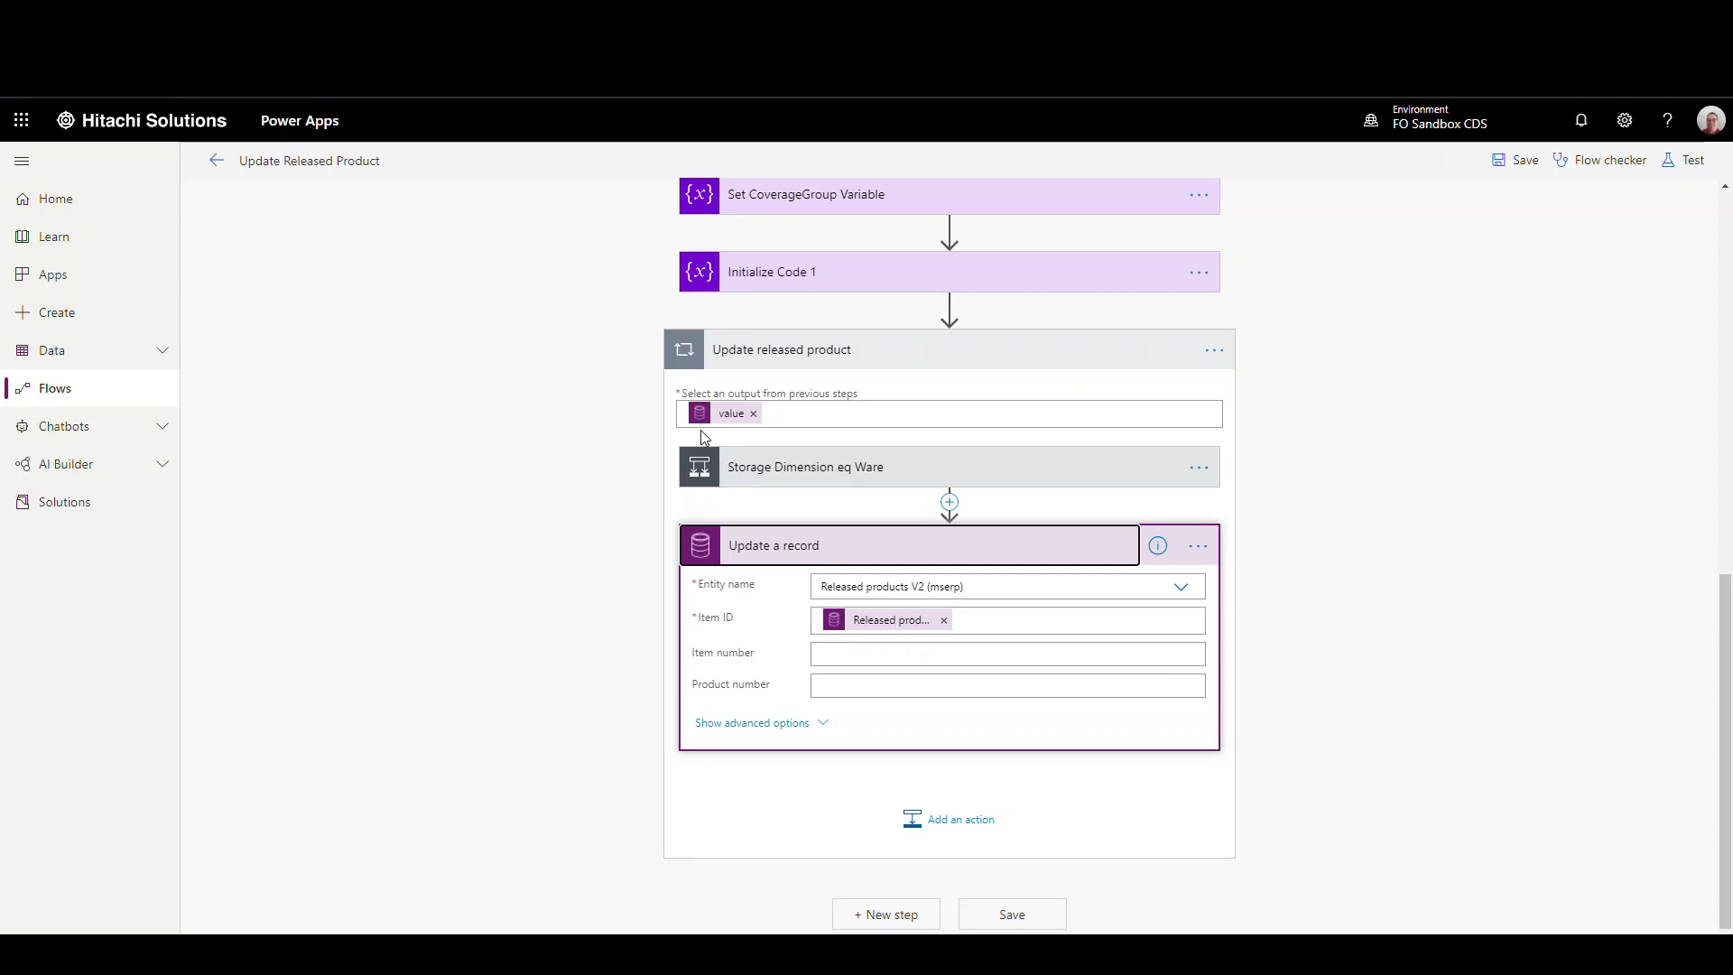
- Duplicate the flow's browser tab and open the environment's list of data entities in the copy
{"action": "right_click", "coordinate": [142, 99]}
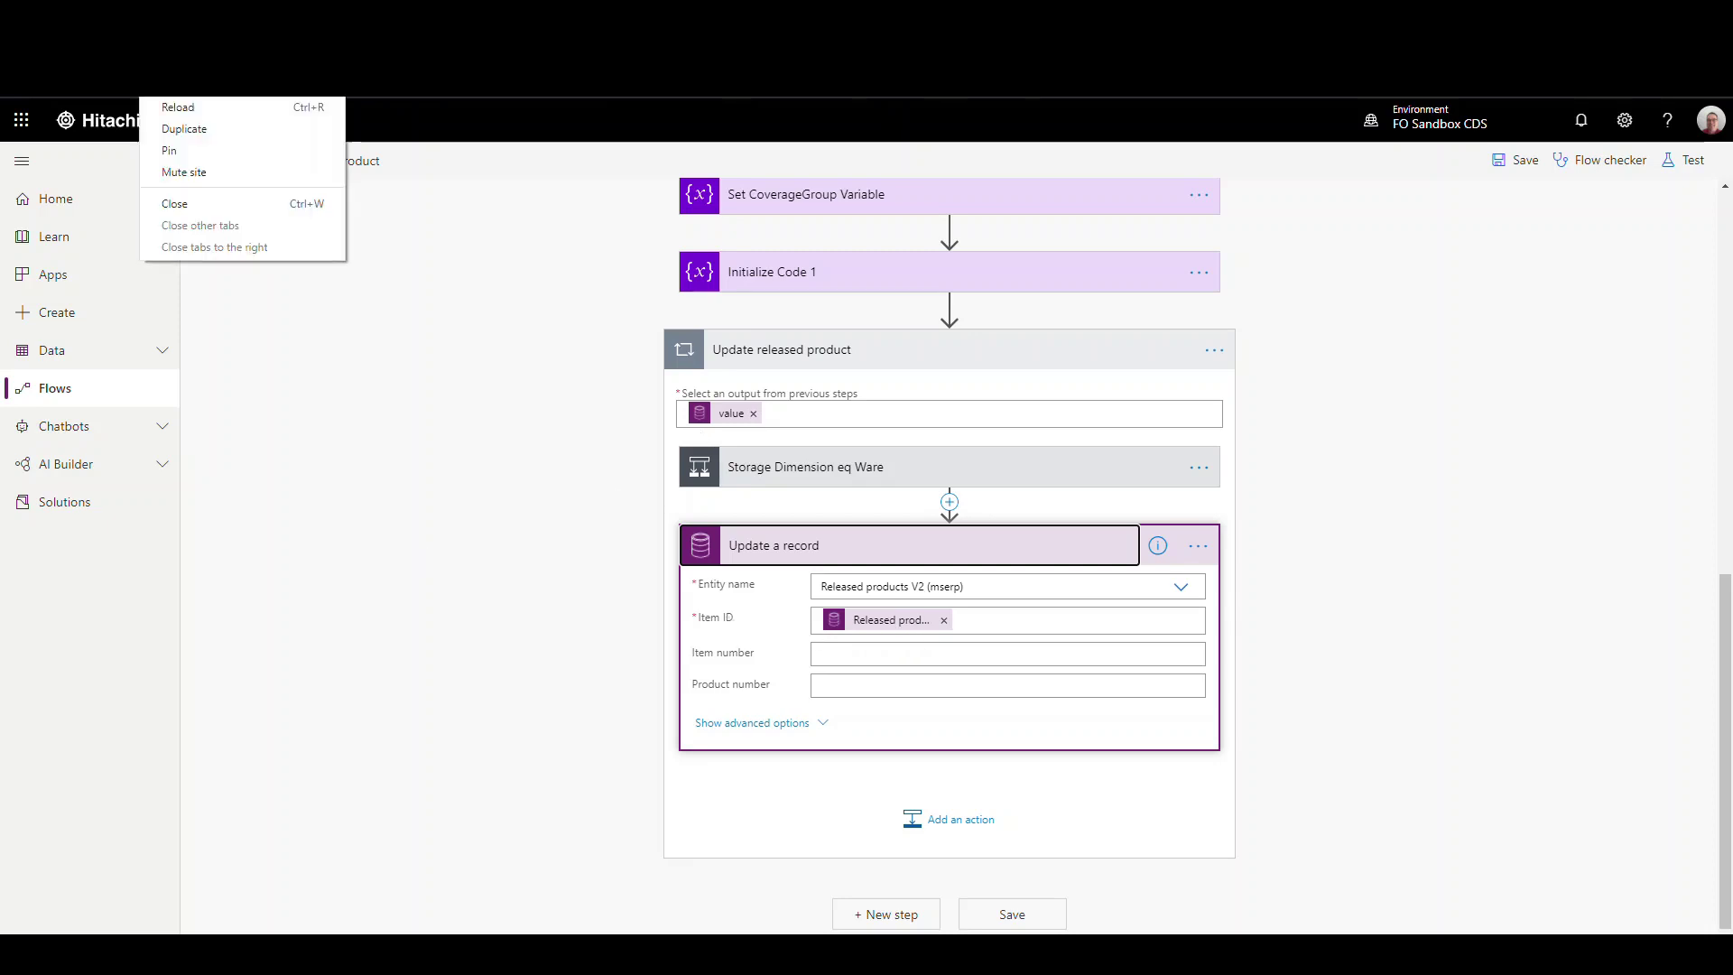
{"action": "left_click", "coordinate": [248, 128]}
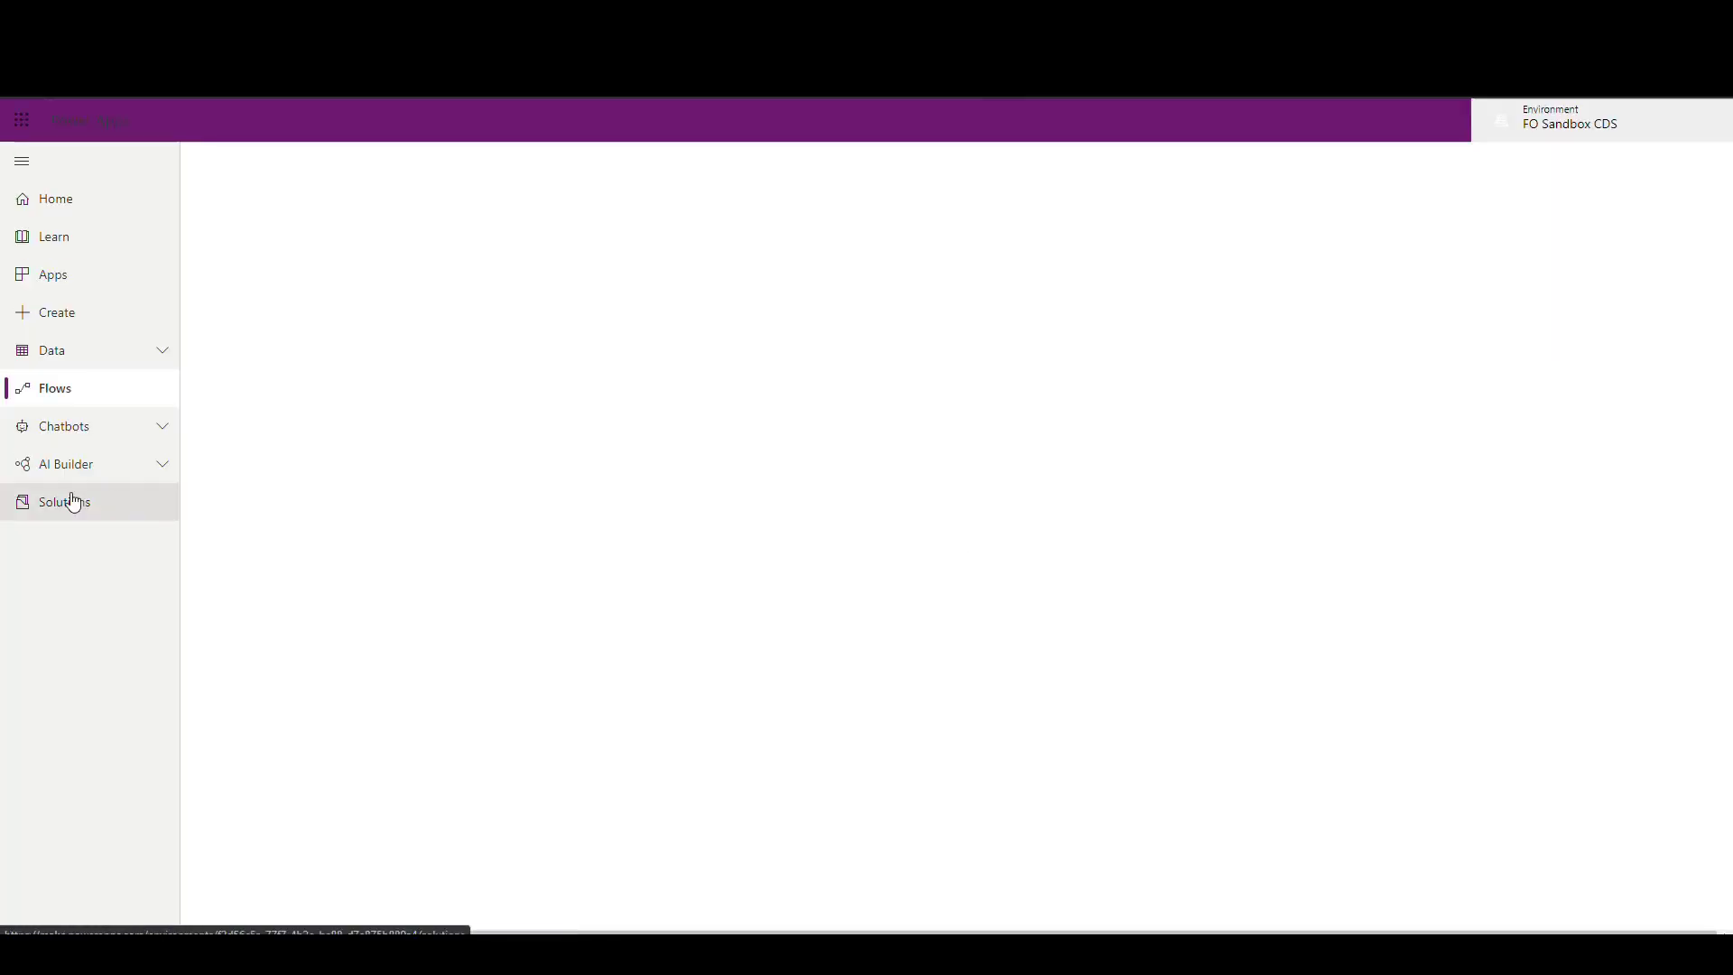
{"action": "left_click", "coordinate": [54, 352]}
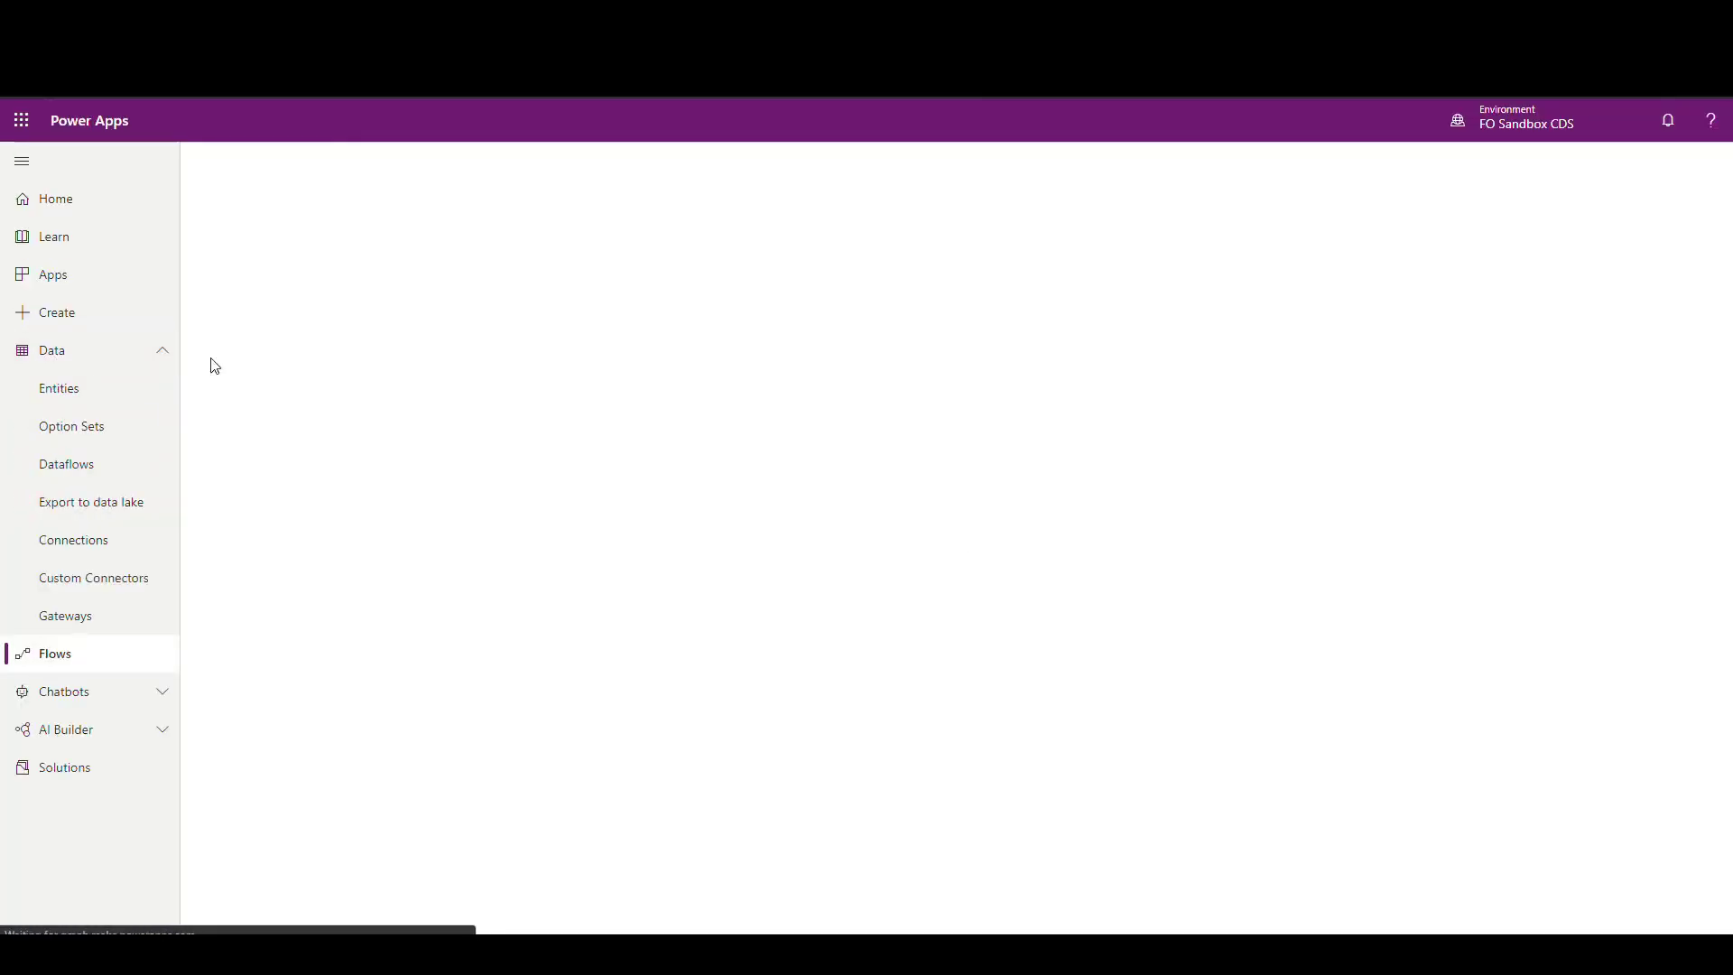
{"action": "left_click", "coordinate": [83, 392]}
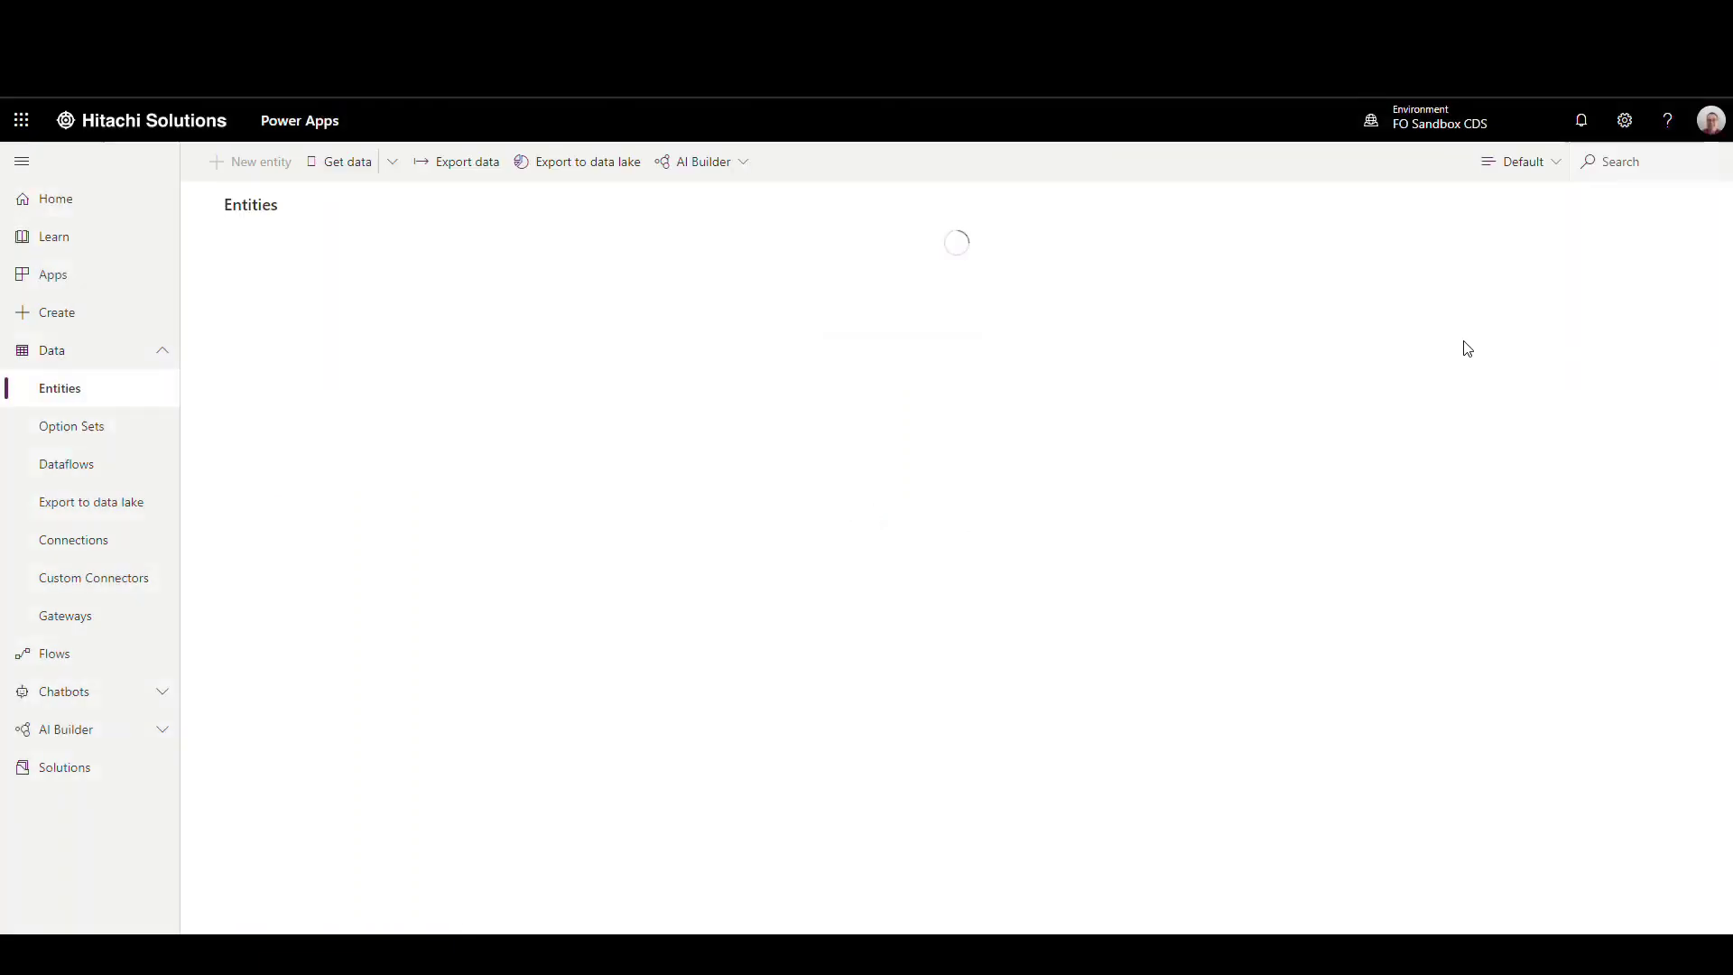
- Search all entities for "mserp" and open Released products V2 (mserp)
{"action": "left_click", "coordinate": [1525, 168]}
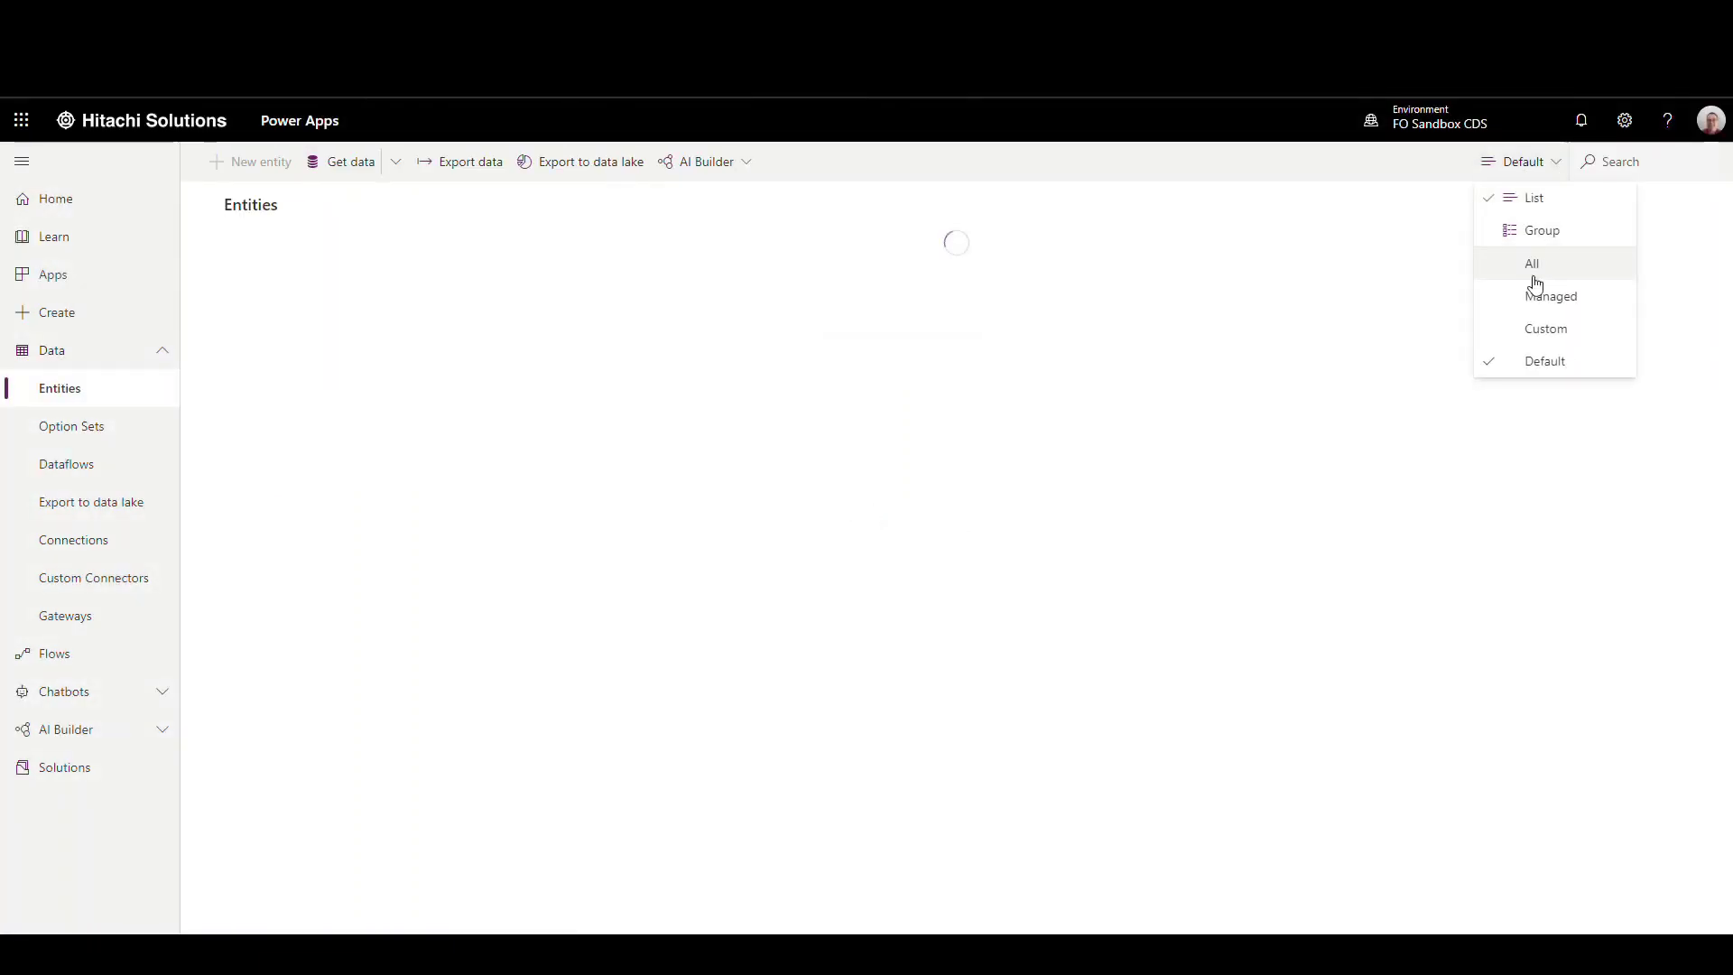
{"action": "left_click", "coordinate": [1534, 264]}
{"action": "left_click", "coordinate": [1617, 161]}
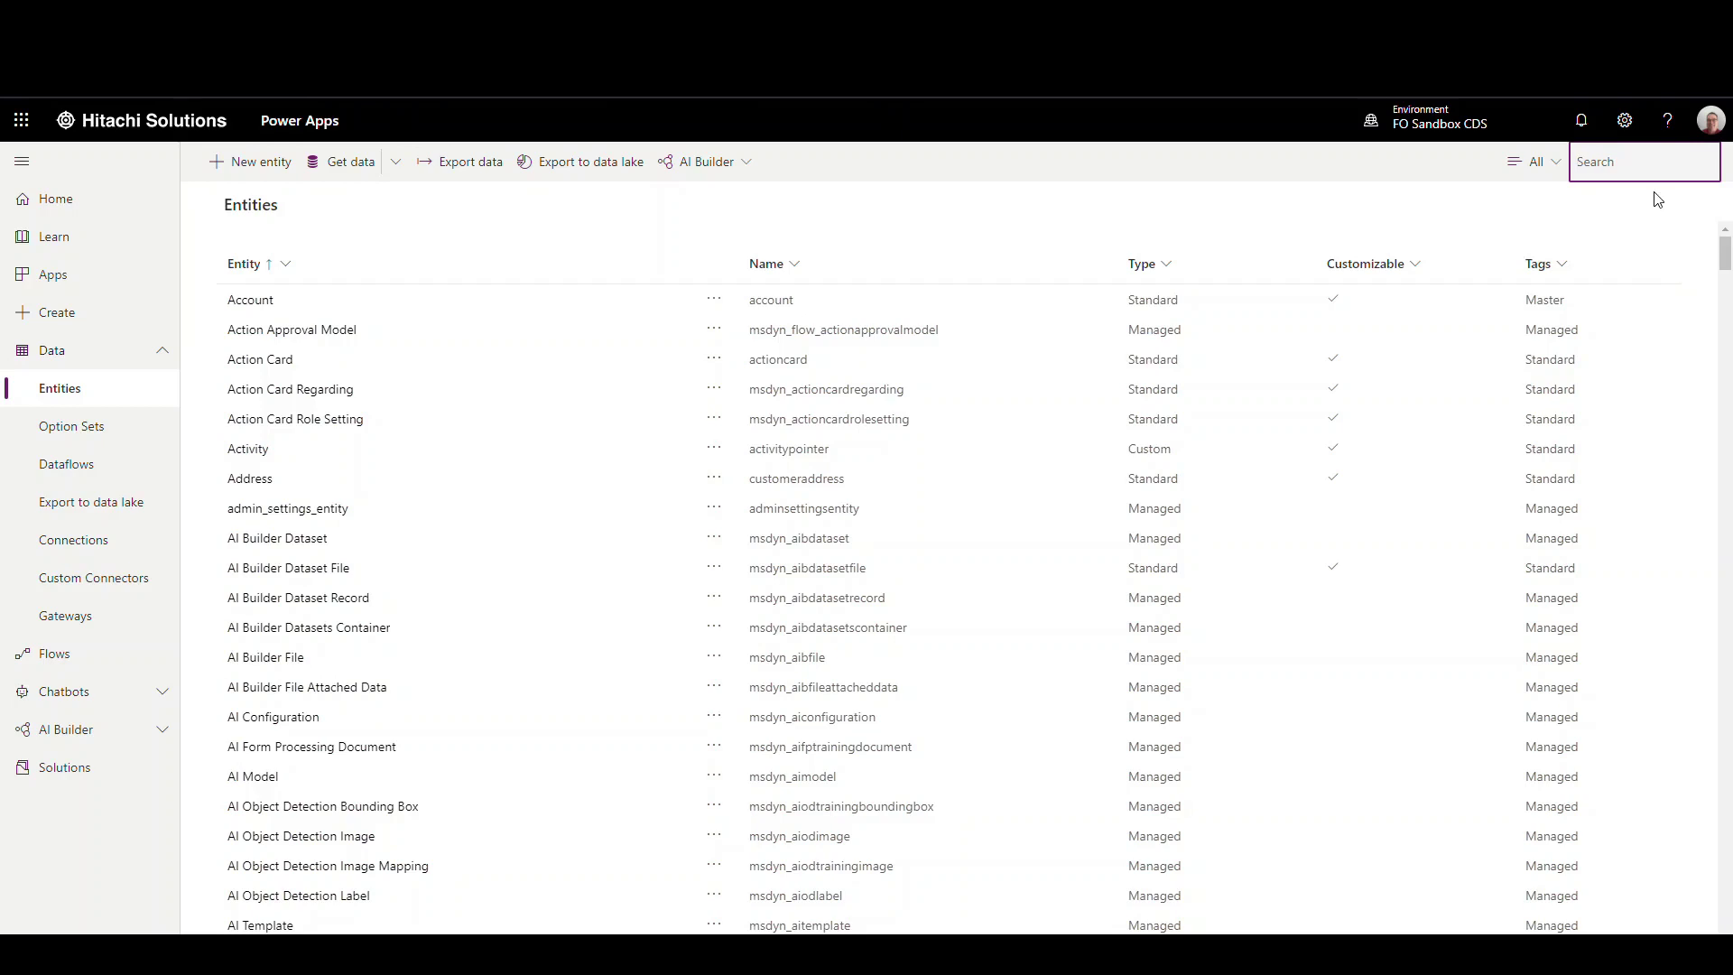
{"action": "type", "text": "mserp"}
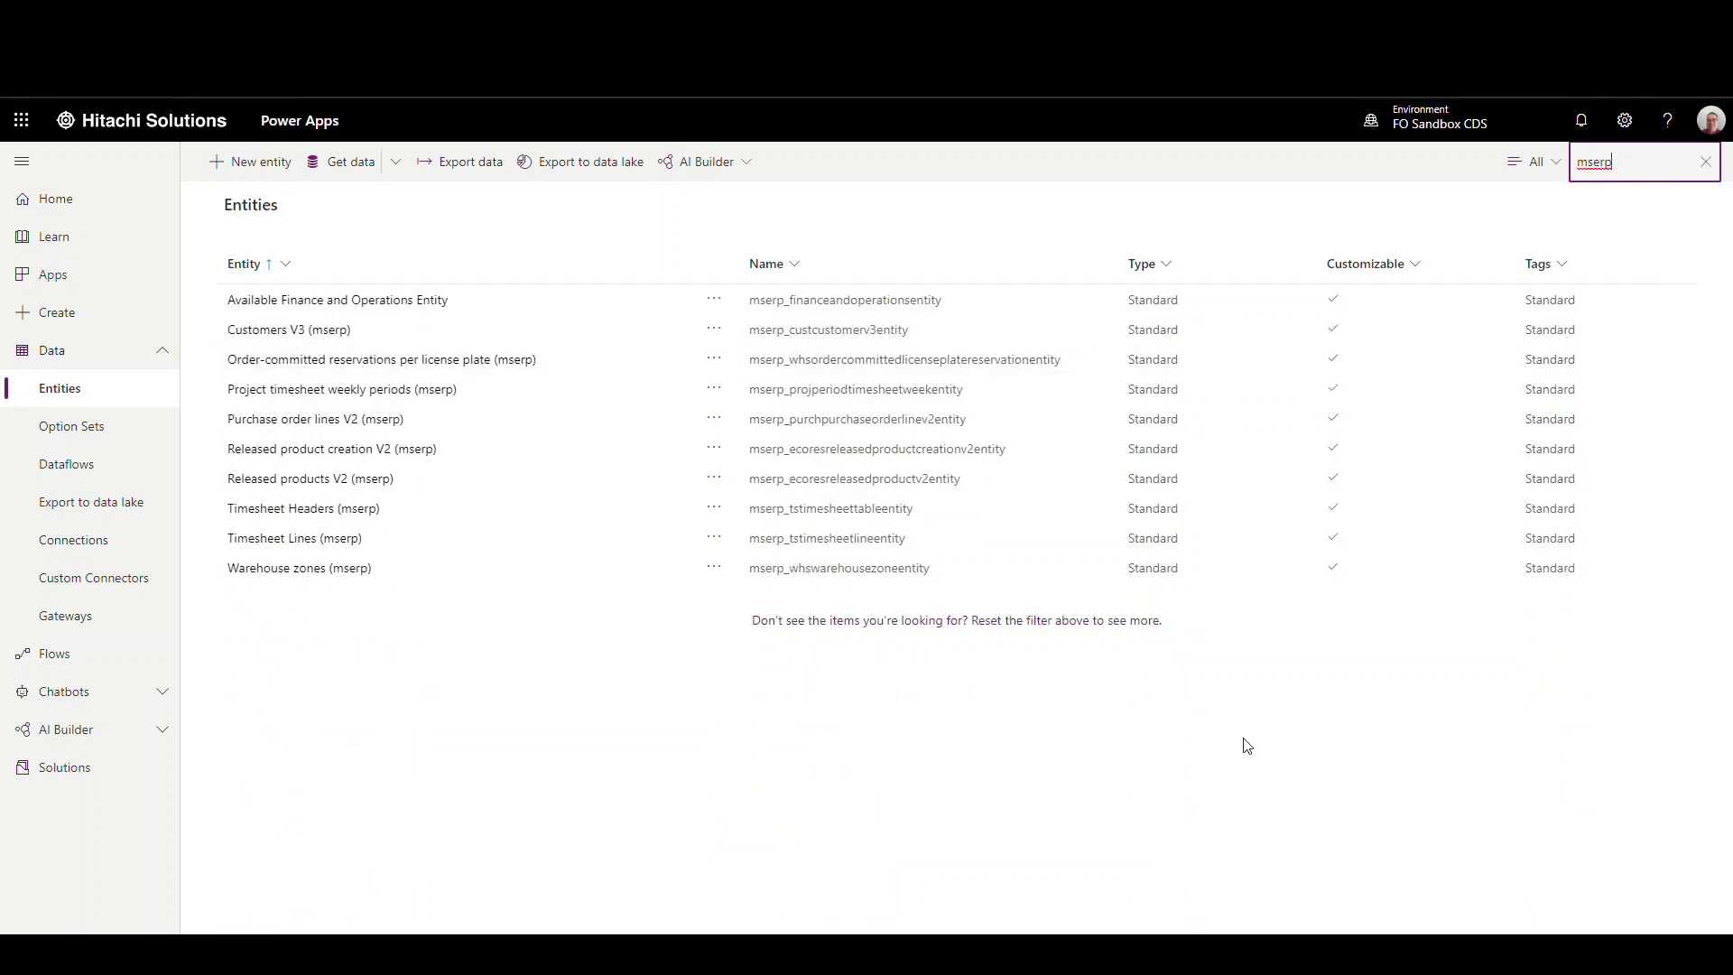
{"action": "left_click", "coordinate": [307, 481]}
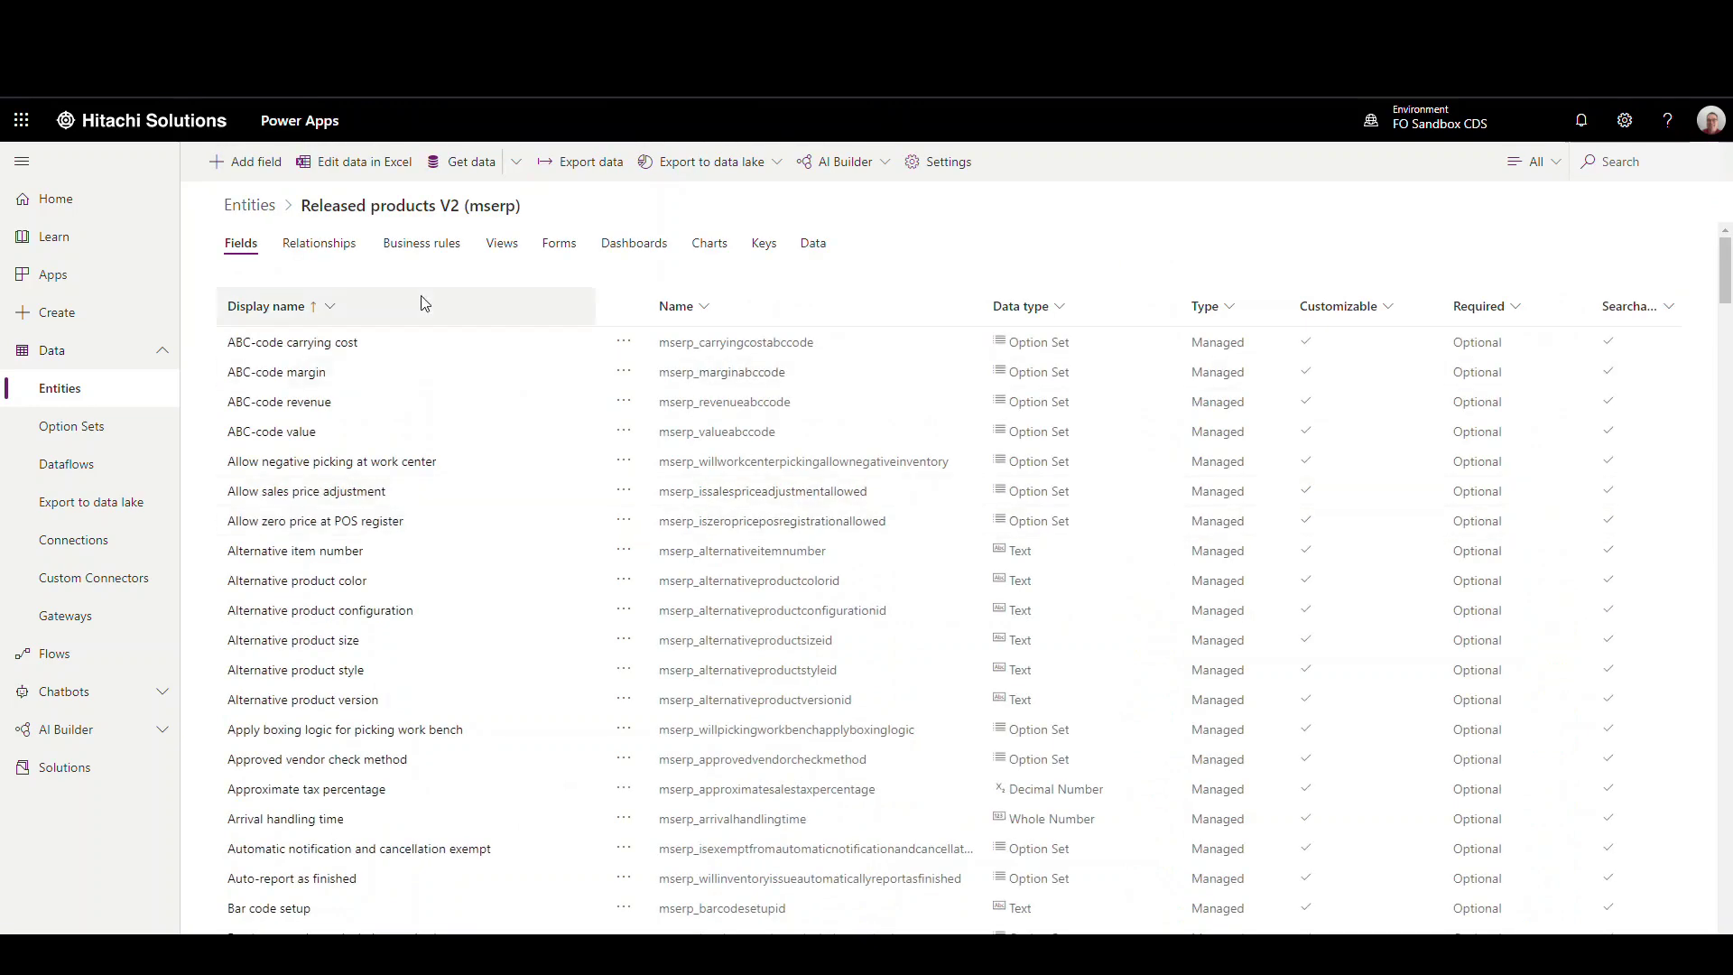
- Sort the Released products V2 (mserp) fields by the Required column from Z to A
{"action": "left_click", "coordinate": [1516, 306]}
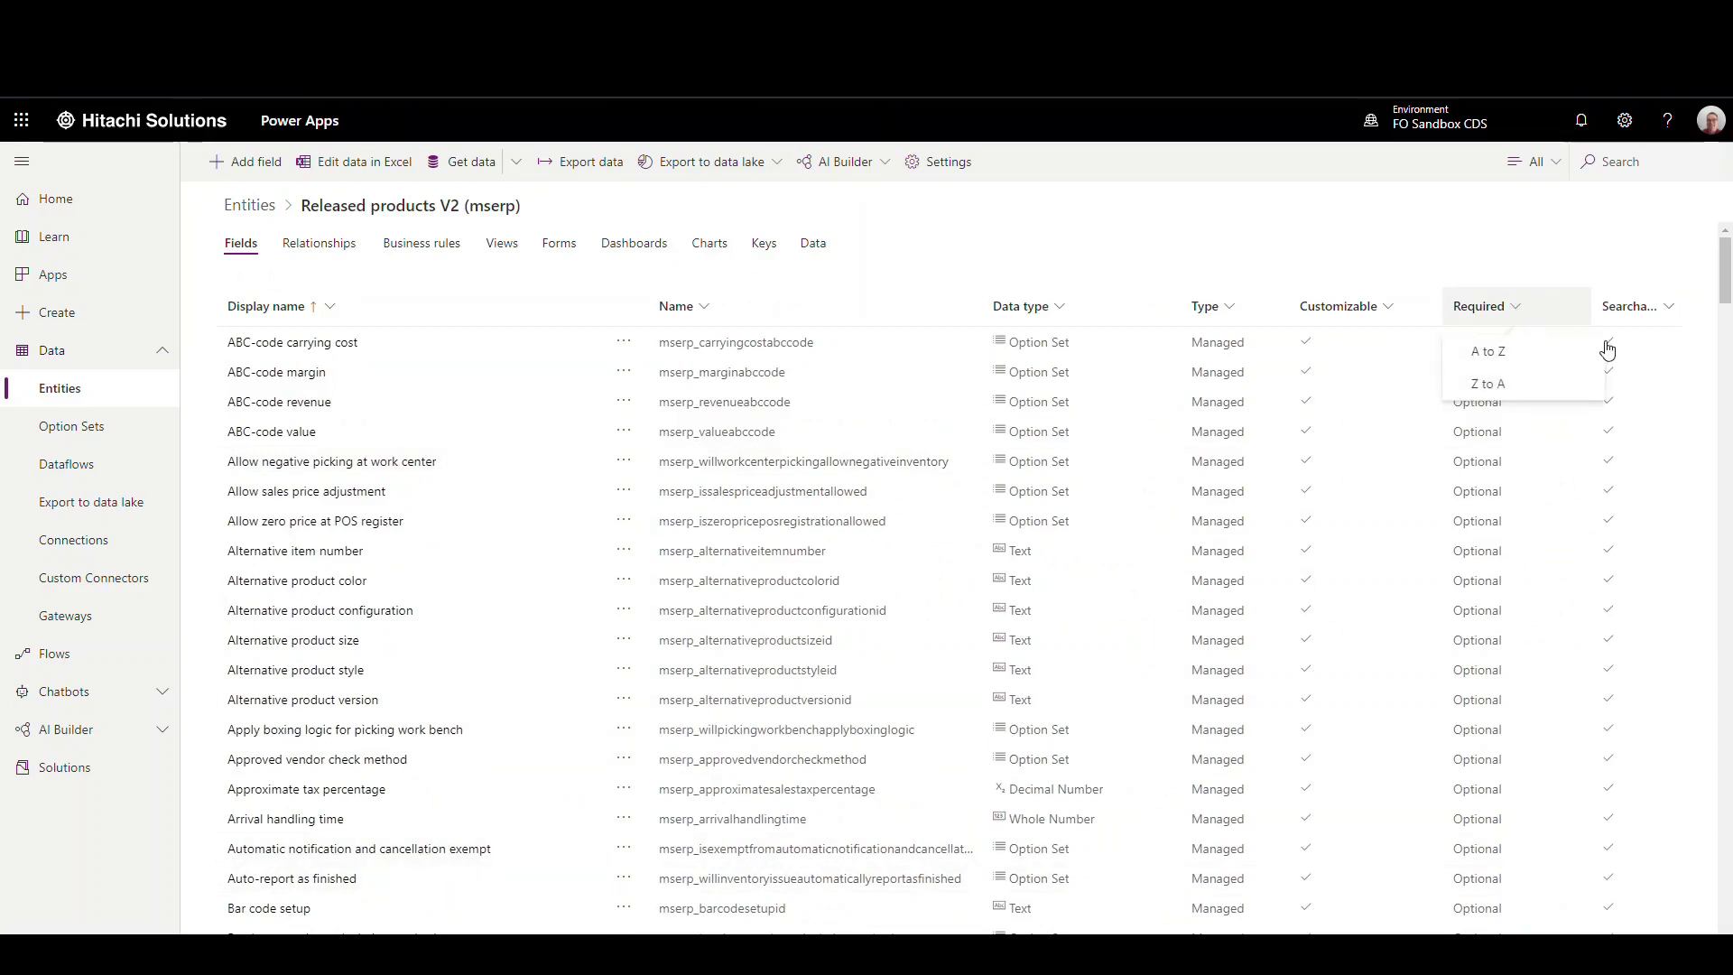
{"action": "left_click", "coordinate": [1490, 390]}
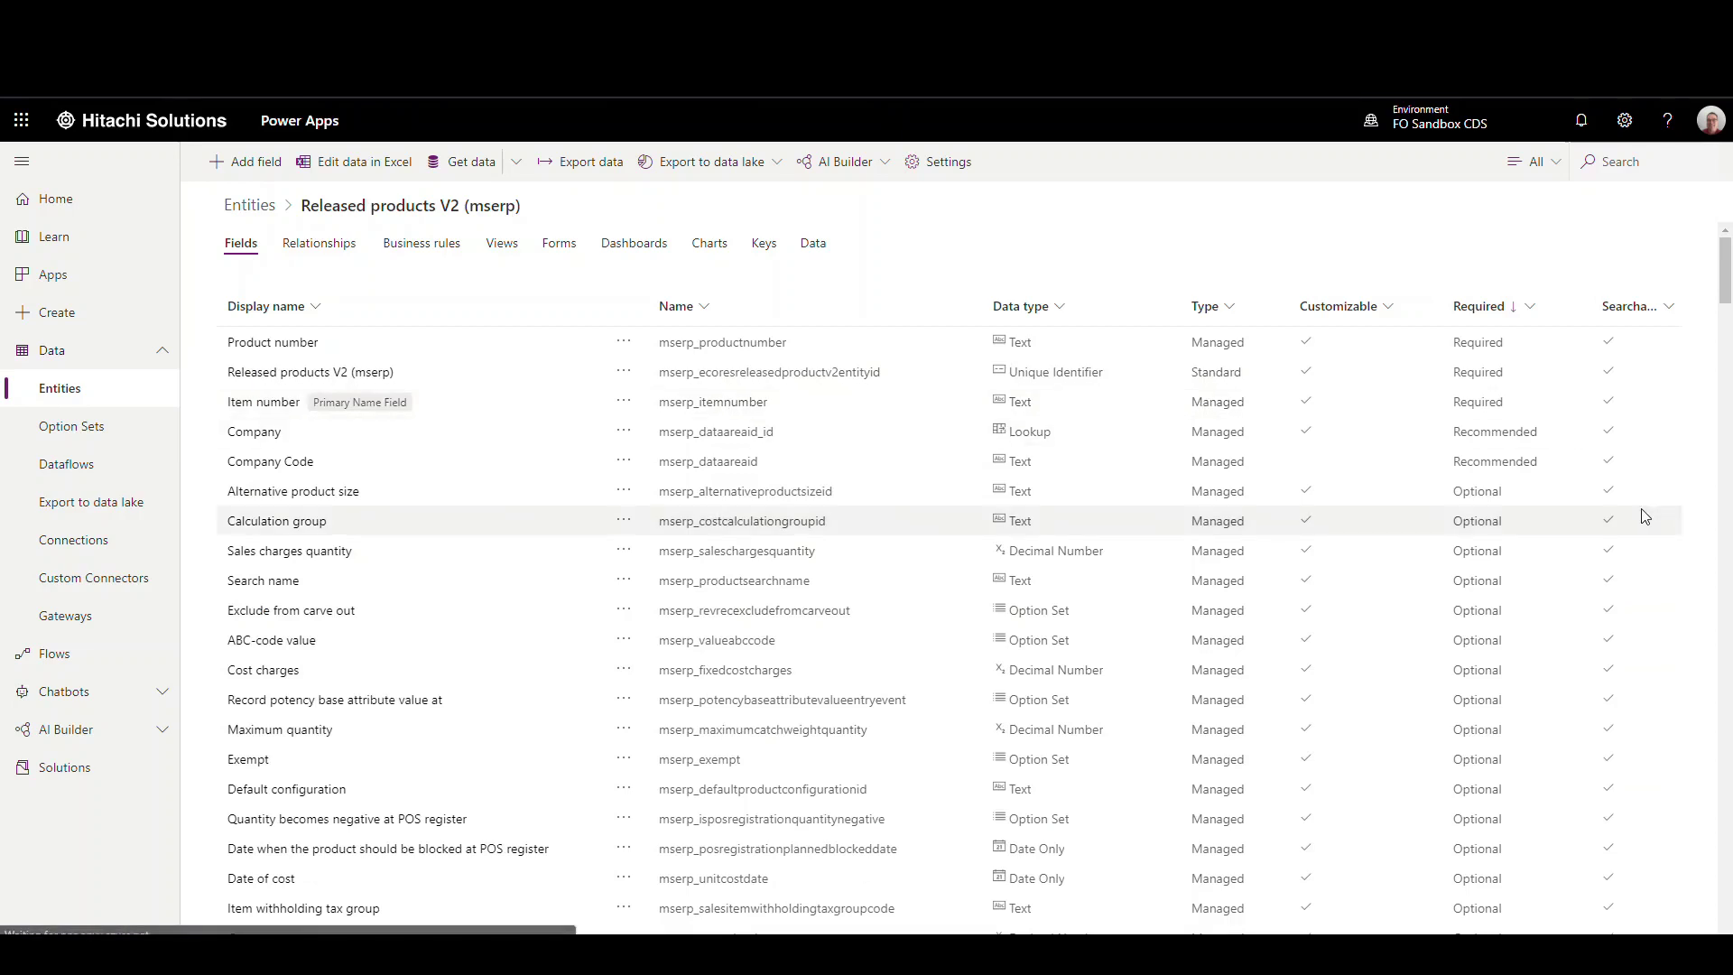
{"action": "mouse_move", "coordinate": [396, 383]}
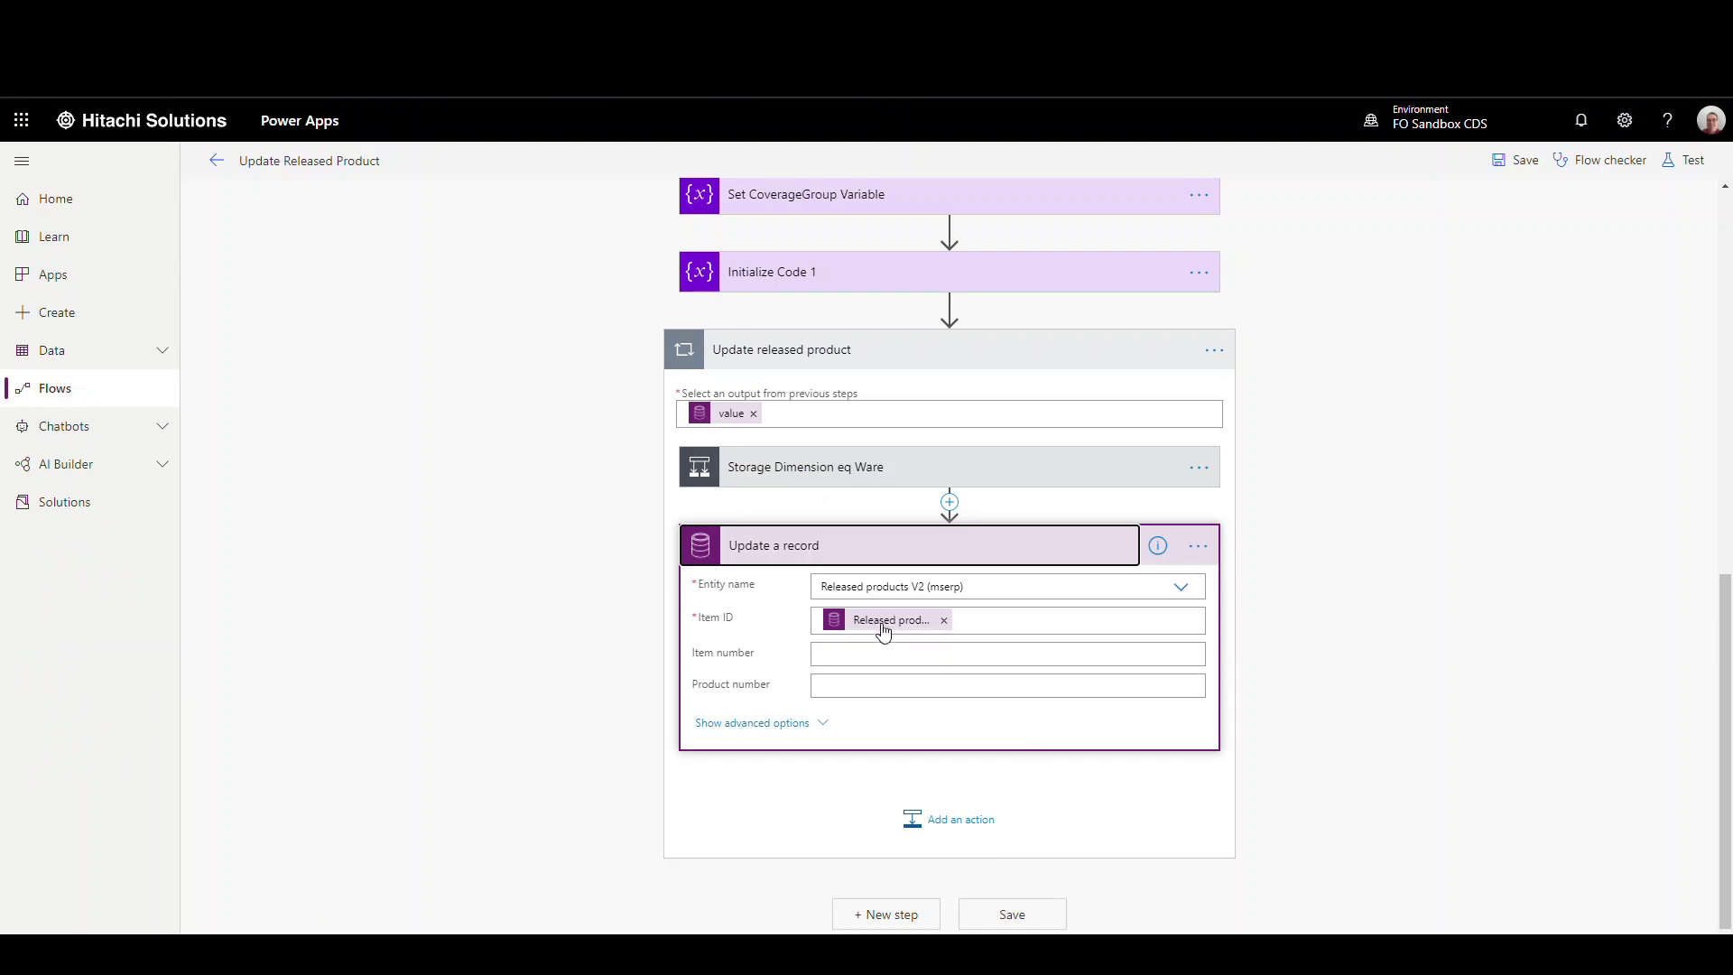
- Return to the flow and examine the List records action and the dynamic content available for Update a record's Item ID
{"action": "scroll", "coordinate": [883, 631], "scroll_direction": "up", "scroll_amount": 7}
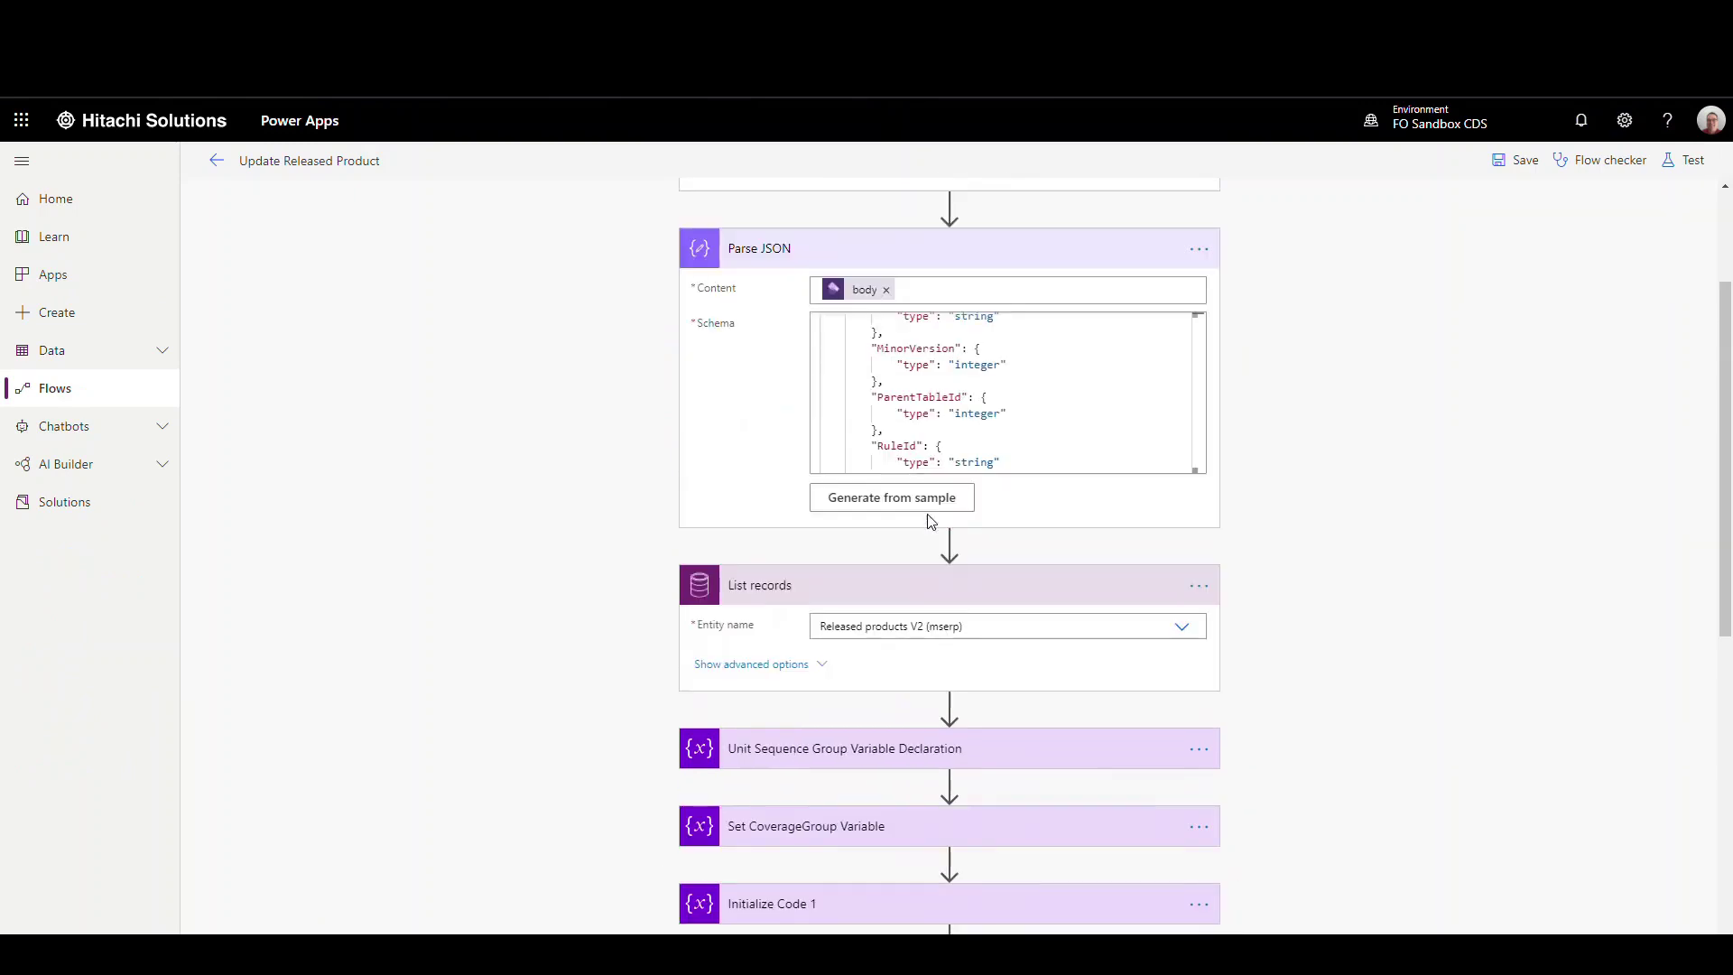
{"action": "scroll", "coordinate": [867, 623], "scroll_direction": "down", "scroll_amount": 7}
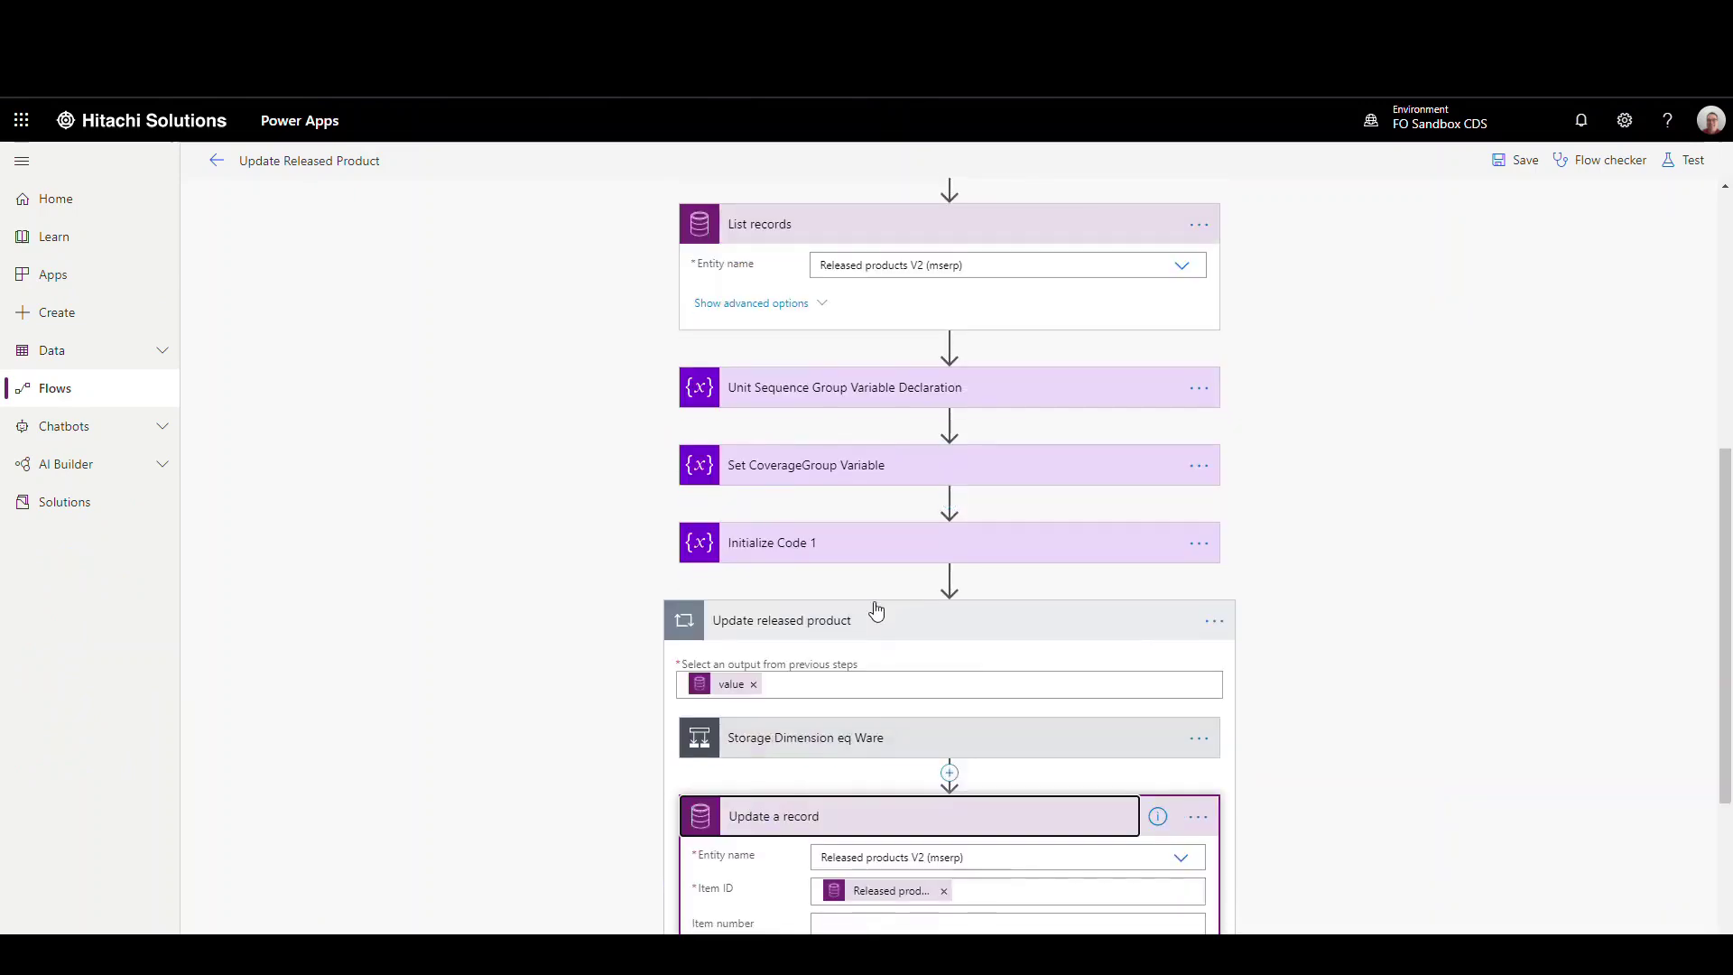
{"action": "left_click", "coordinate": [976, 623]}
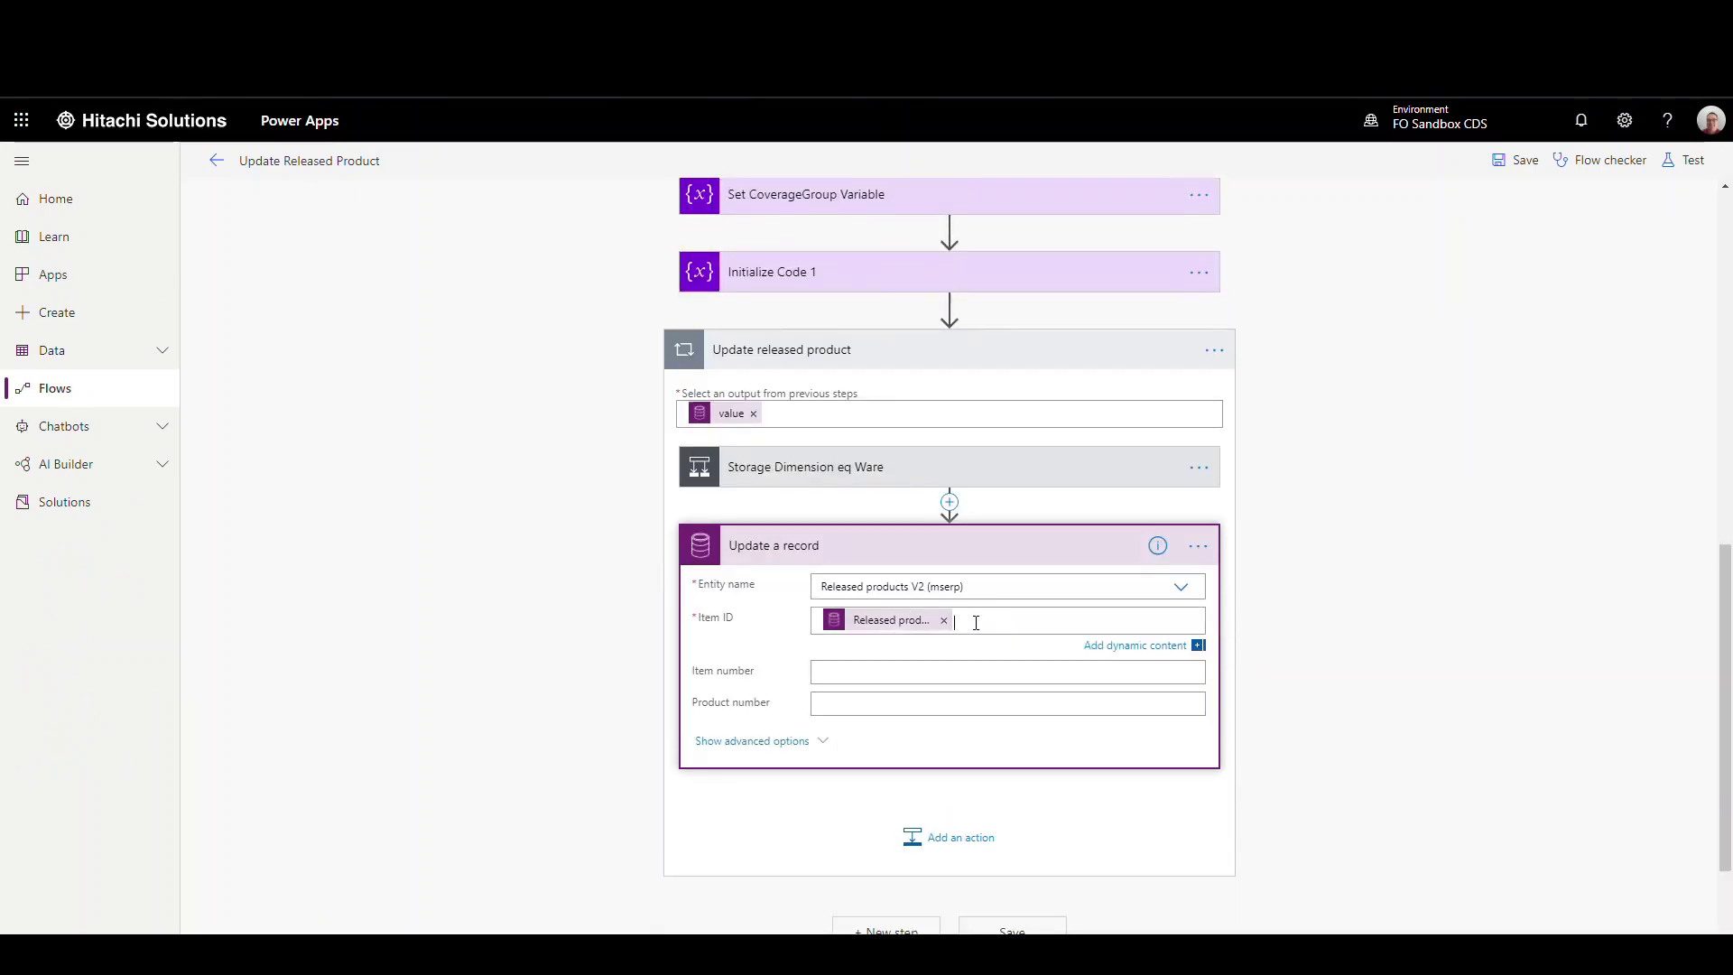
{"action": "scroll", "coordinate": [1354, 828], "scroll_direction": "down", "scroll_amount": 5}
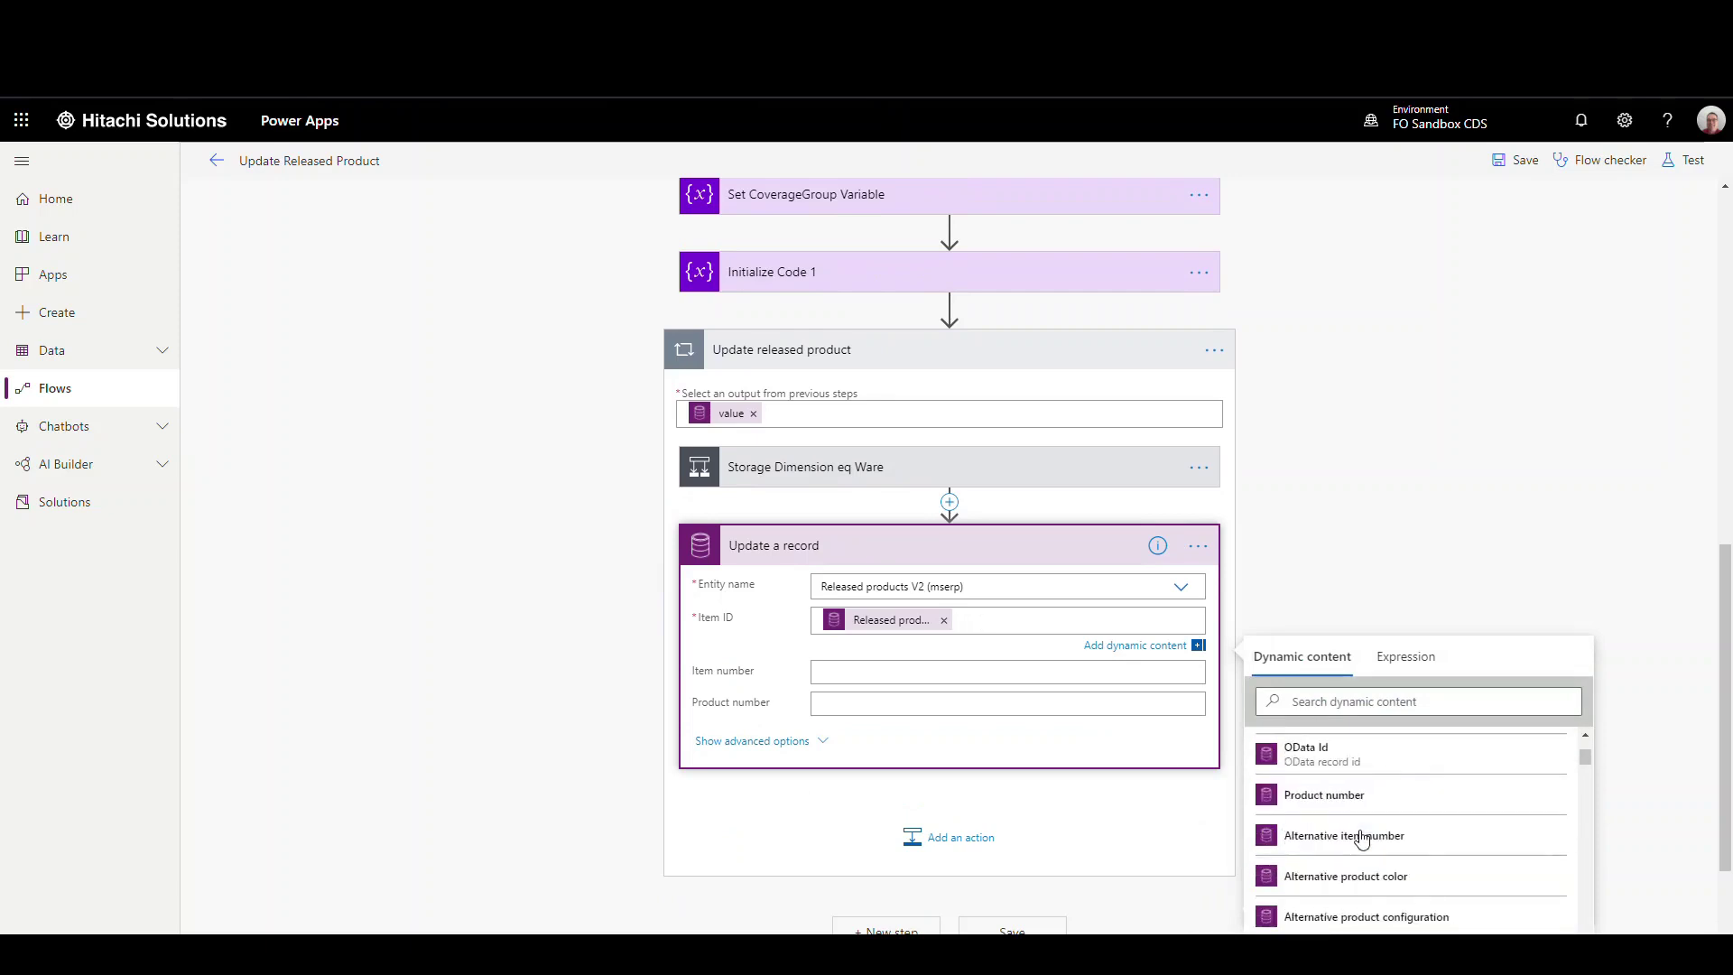
{"action": "scroll", "coordinate": [1358, 810], "scroll_direction": "up", "scroll_amount": 5}
{"action": "scroll", "coordinate": [1311, 815], "scroll_direction": "down", "scroll_amount": 8}
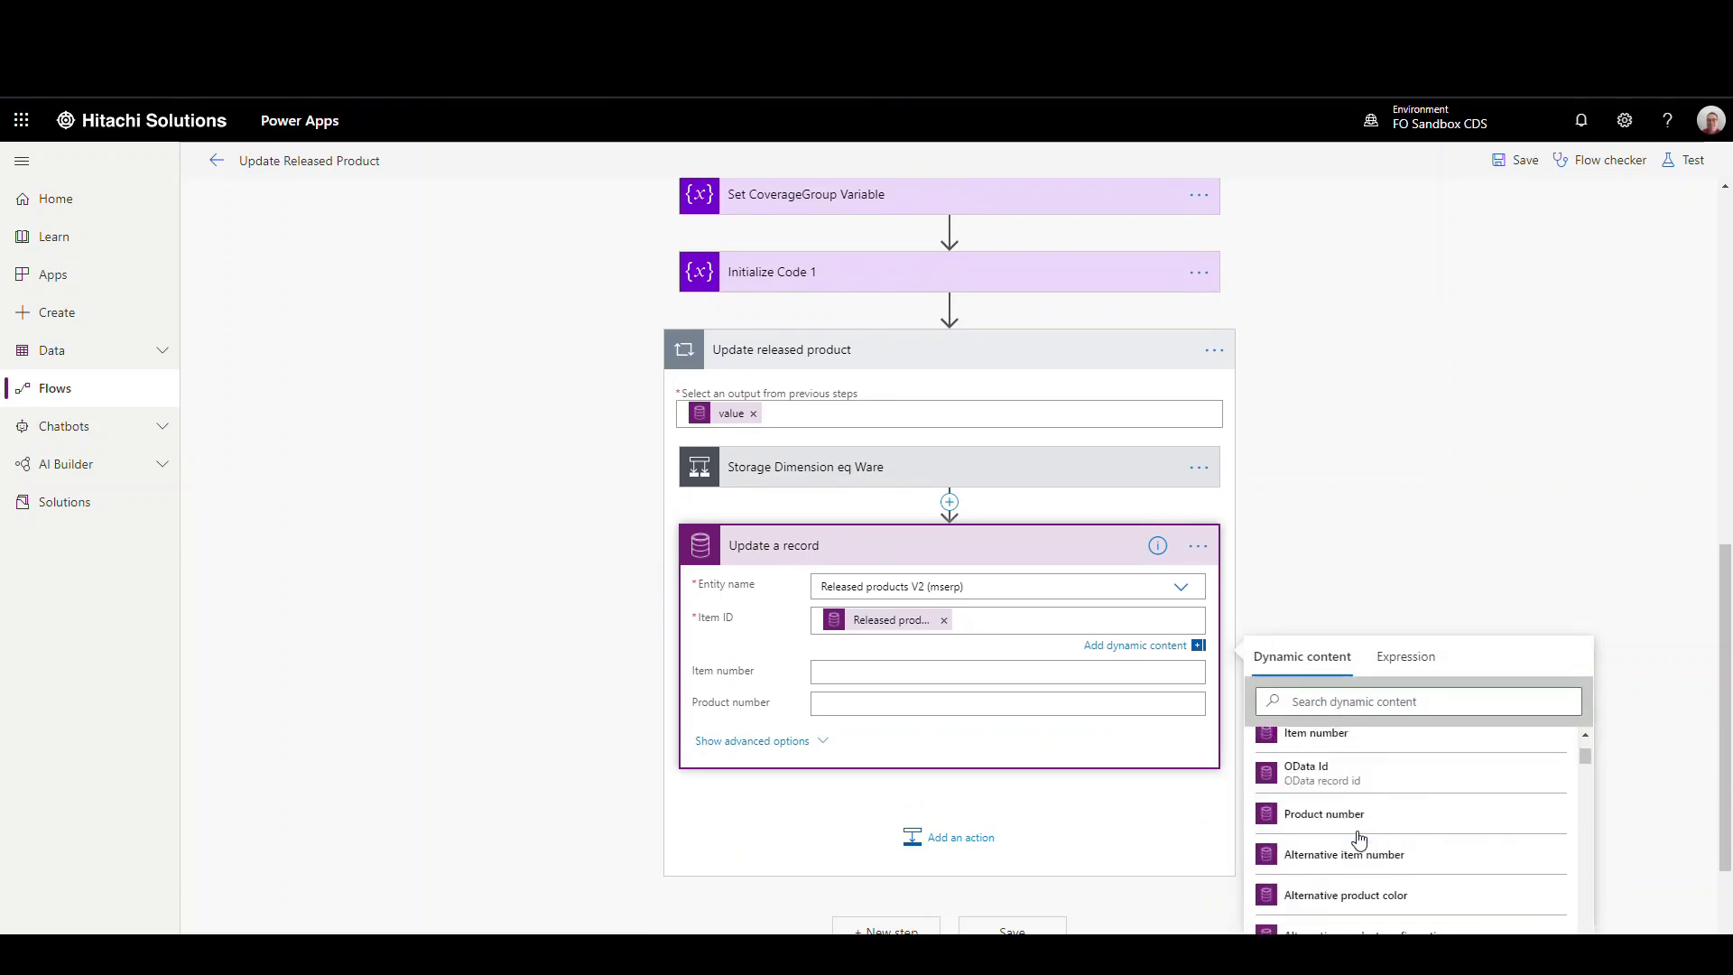
{"action": "scroll", "coordinate": [1361, 838], "scroll_direction": "down", "scroll_amount": 1}
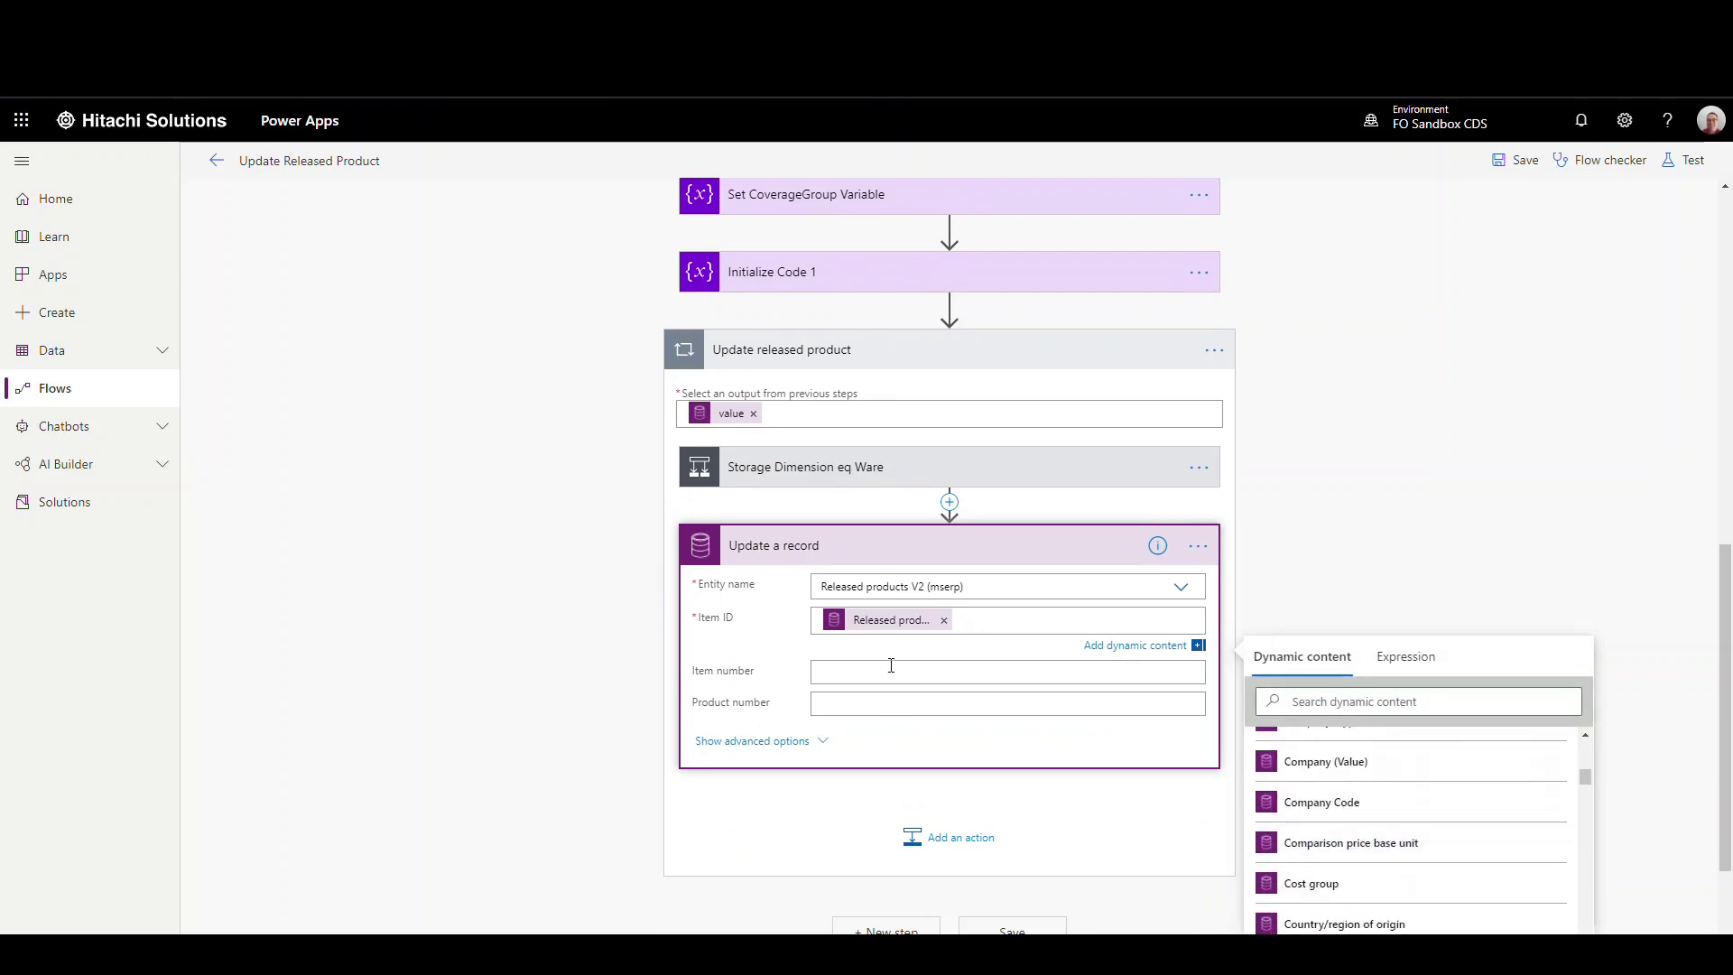
- Show the advanced options of Update a record and inspect the variable choices for the Coverage group field
{"action": "left_click", "coordinate": [822, 743]}
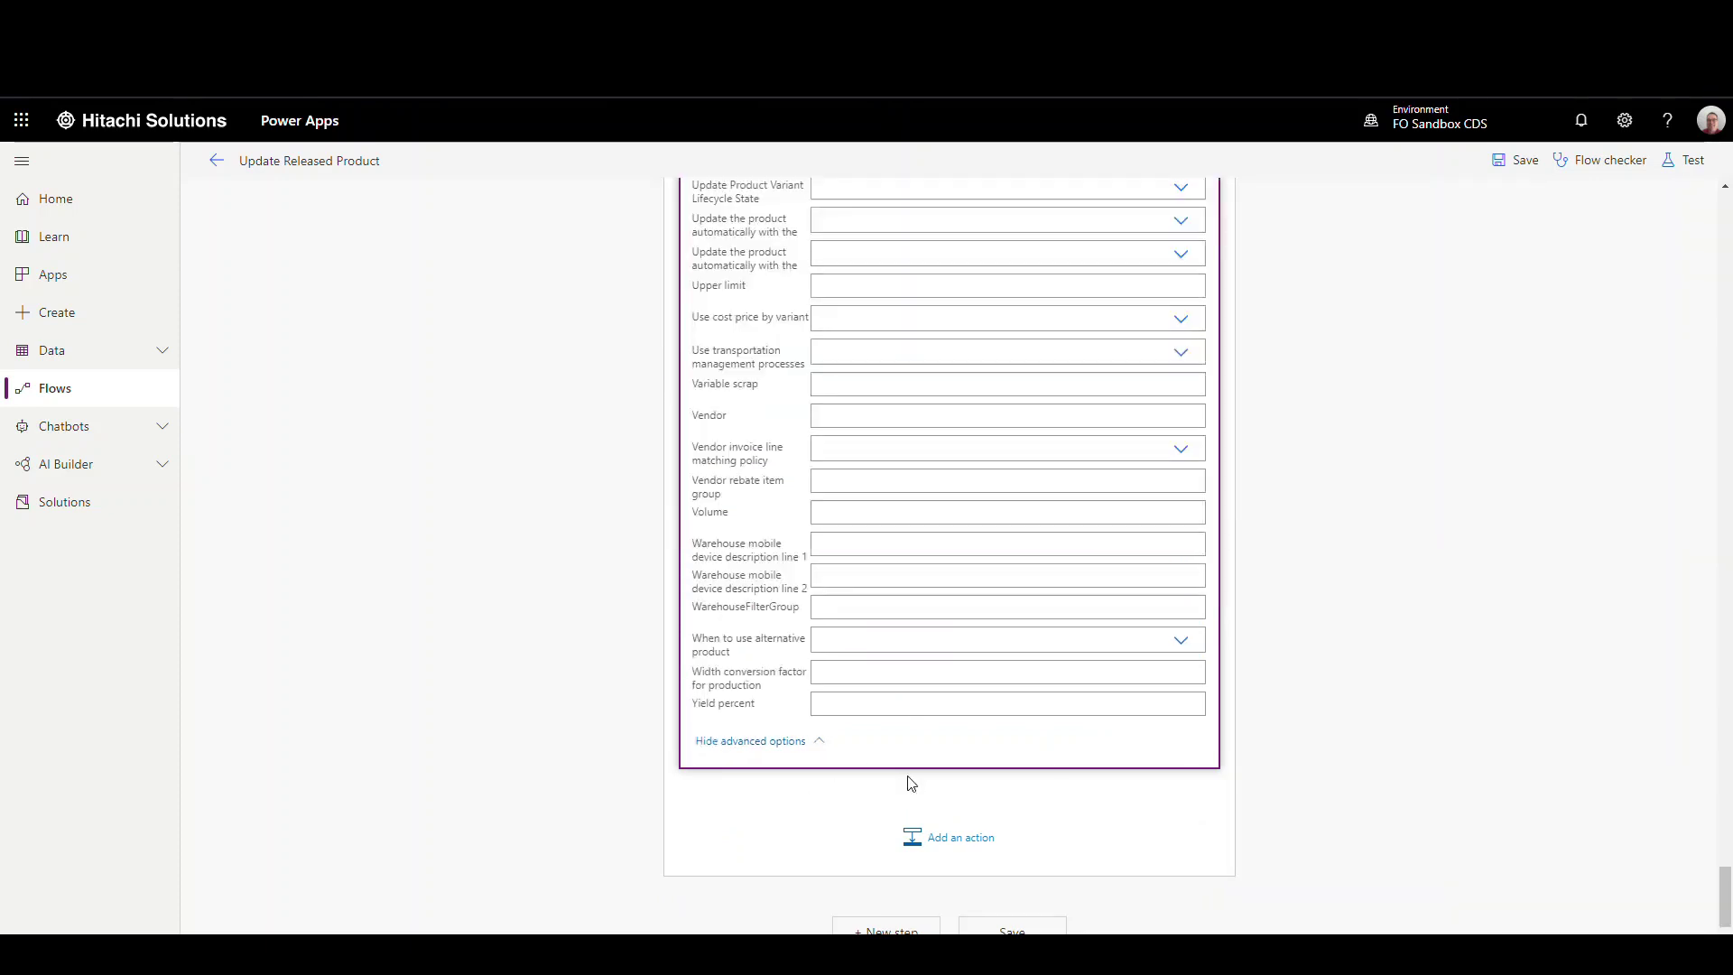
{"action": "scroll", "coordinate": [900, 687], "scroll_direction": "up", "scroll_amount": 20}
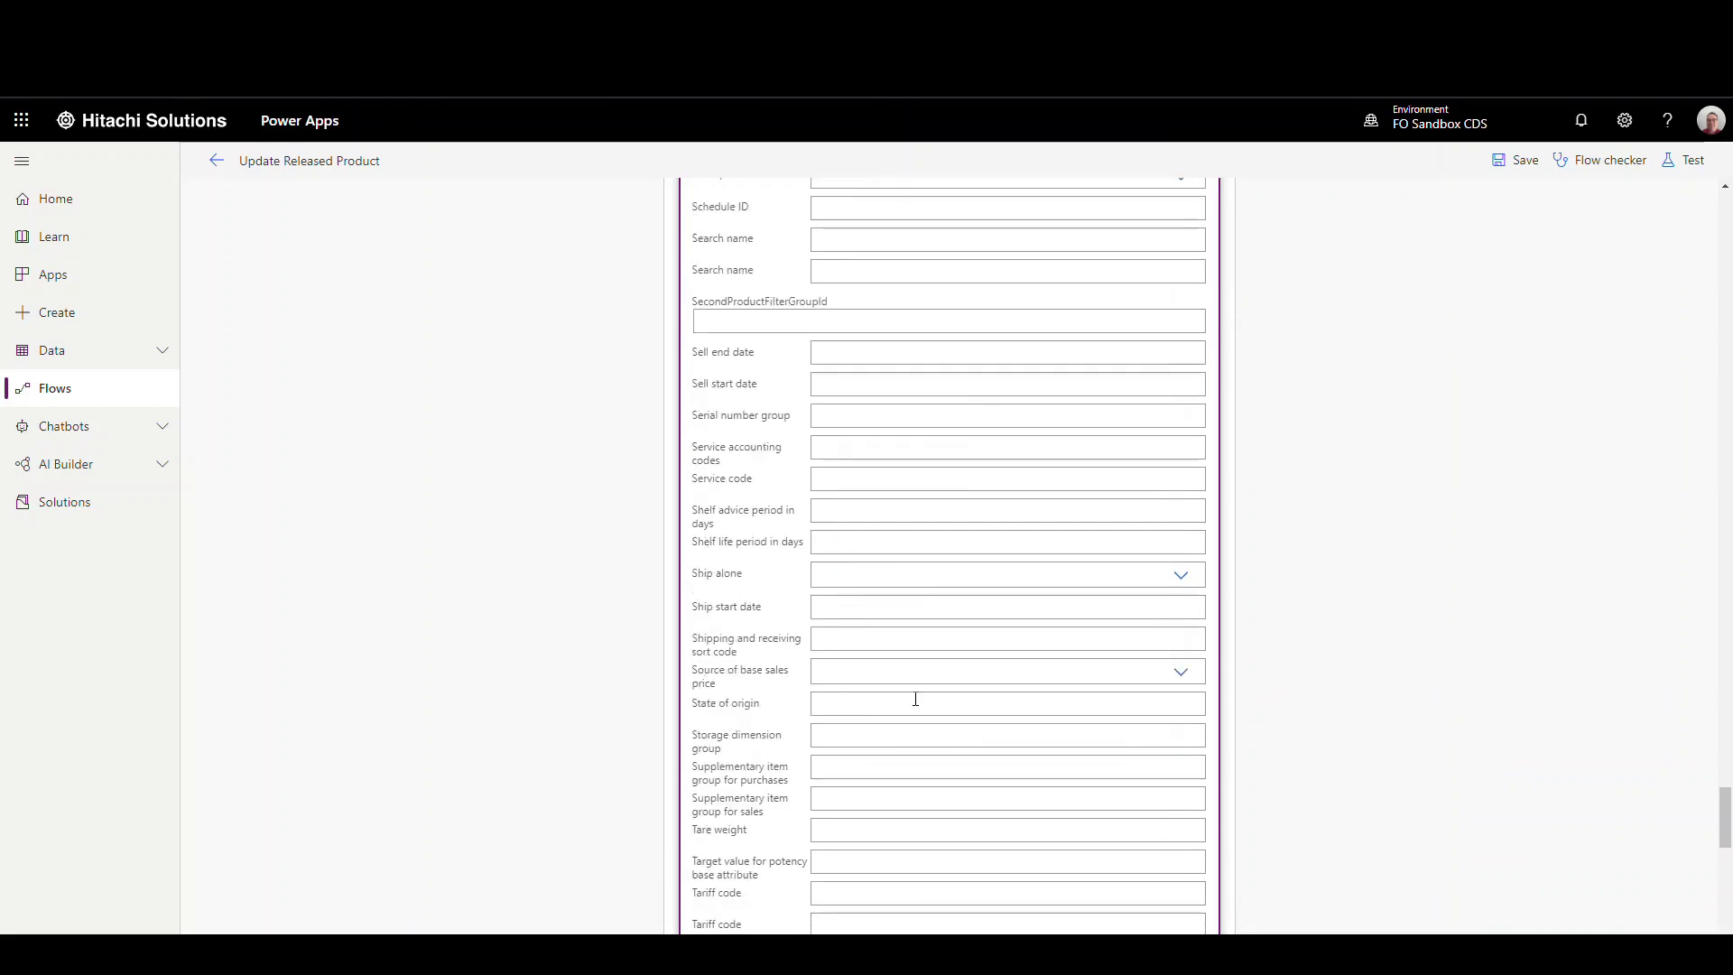
{"action": "scroll", "coordinate": [920, 701], "scroll_direction": "up", "scroll_amount": 20}
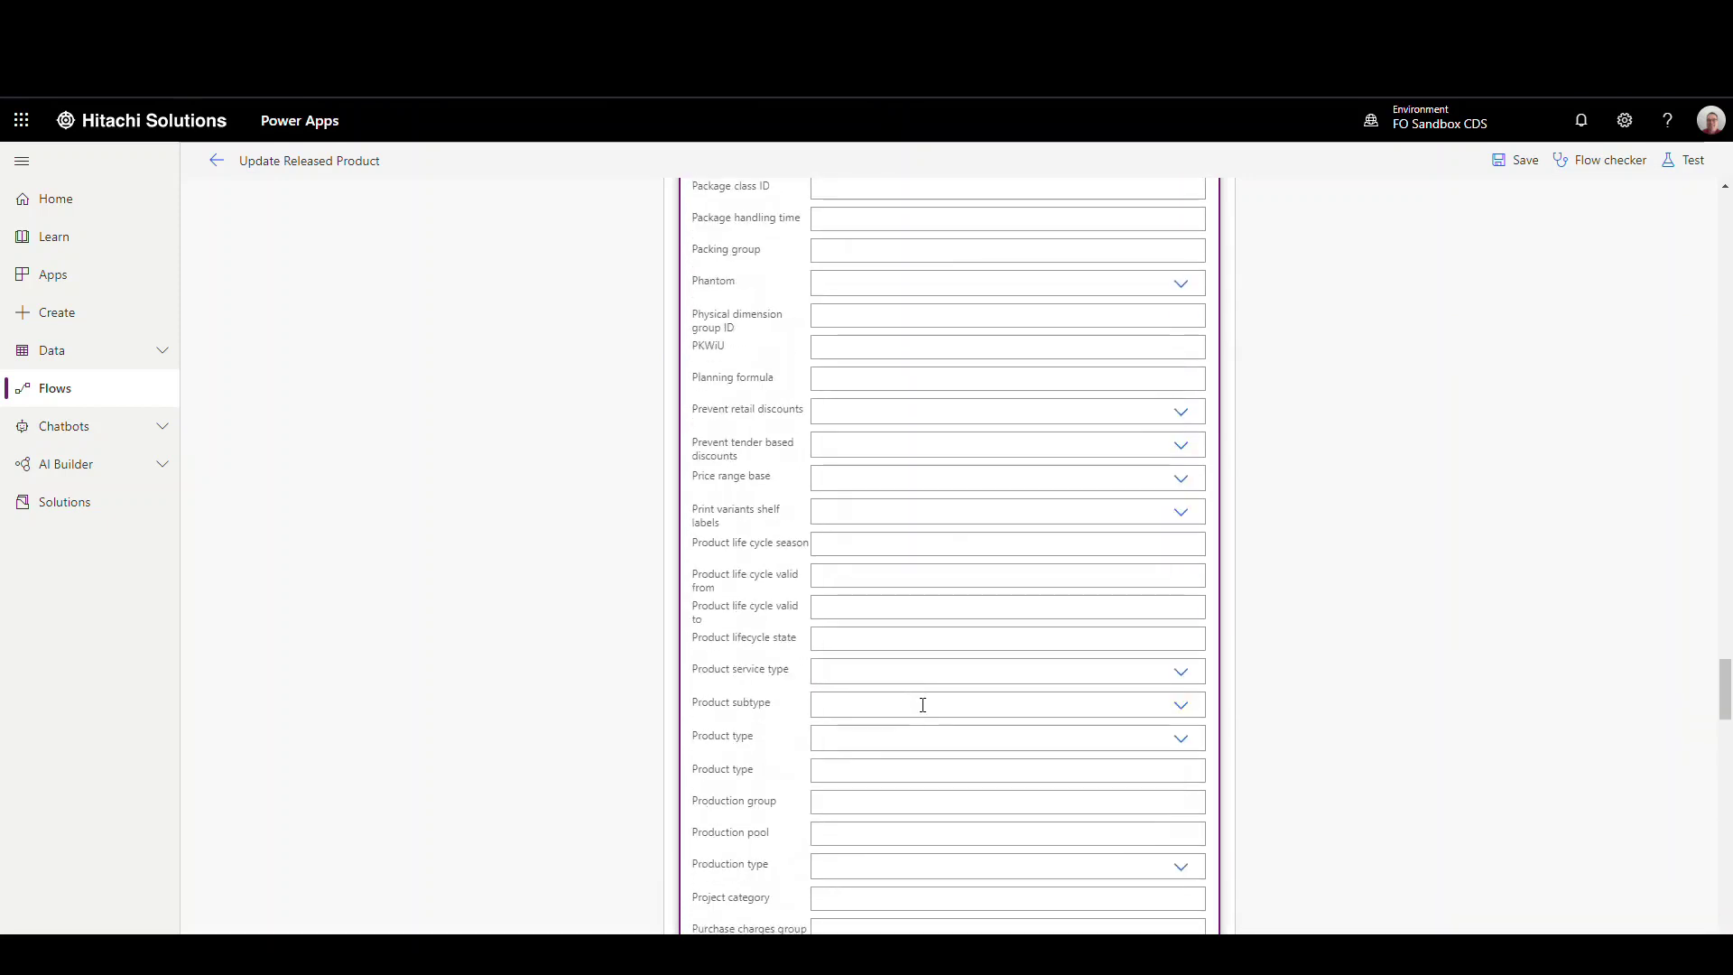
{"action": "scroll", "coordinate": [923, 705], "scroll_direction": "up", "scroll_amount": 20}
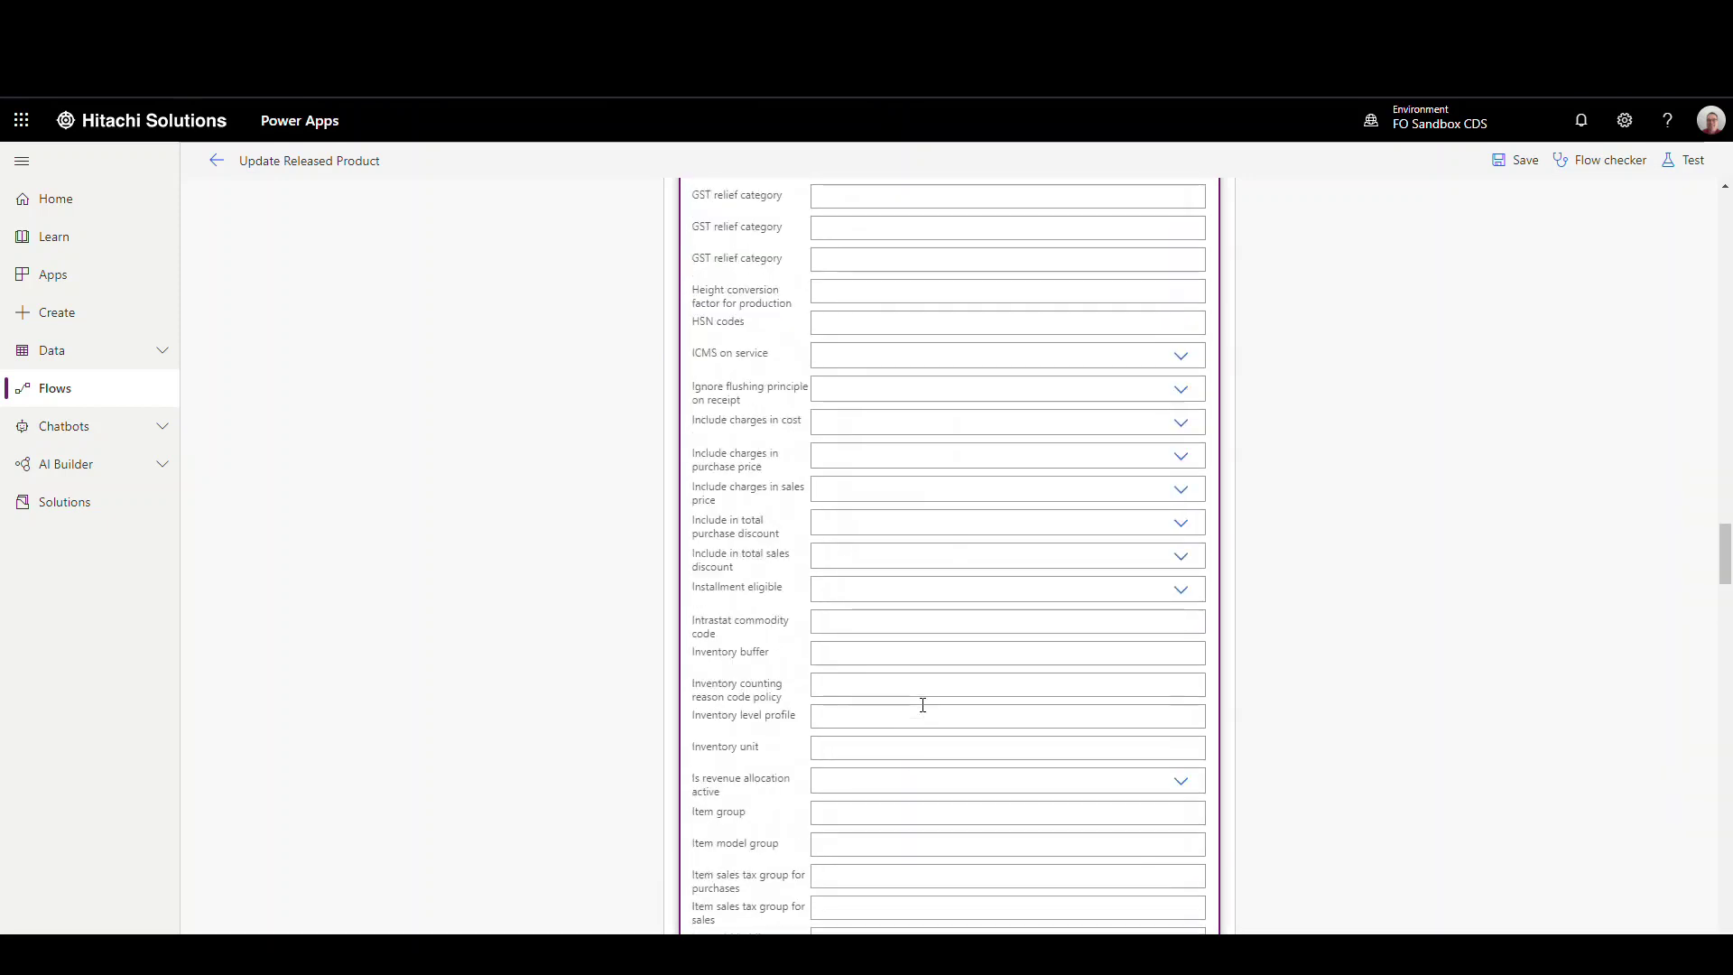
{"action": "scroll", "coordinate": [923, 705], "scroll_direction": "up", "scroll_amount": 20}
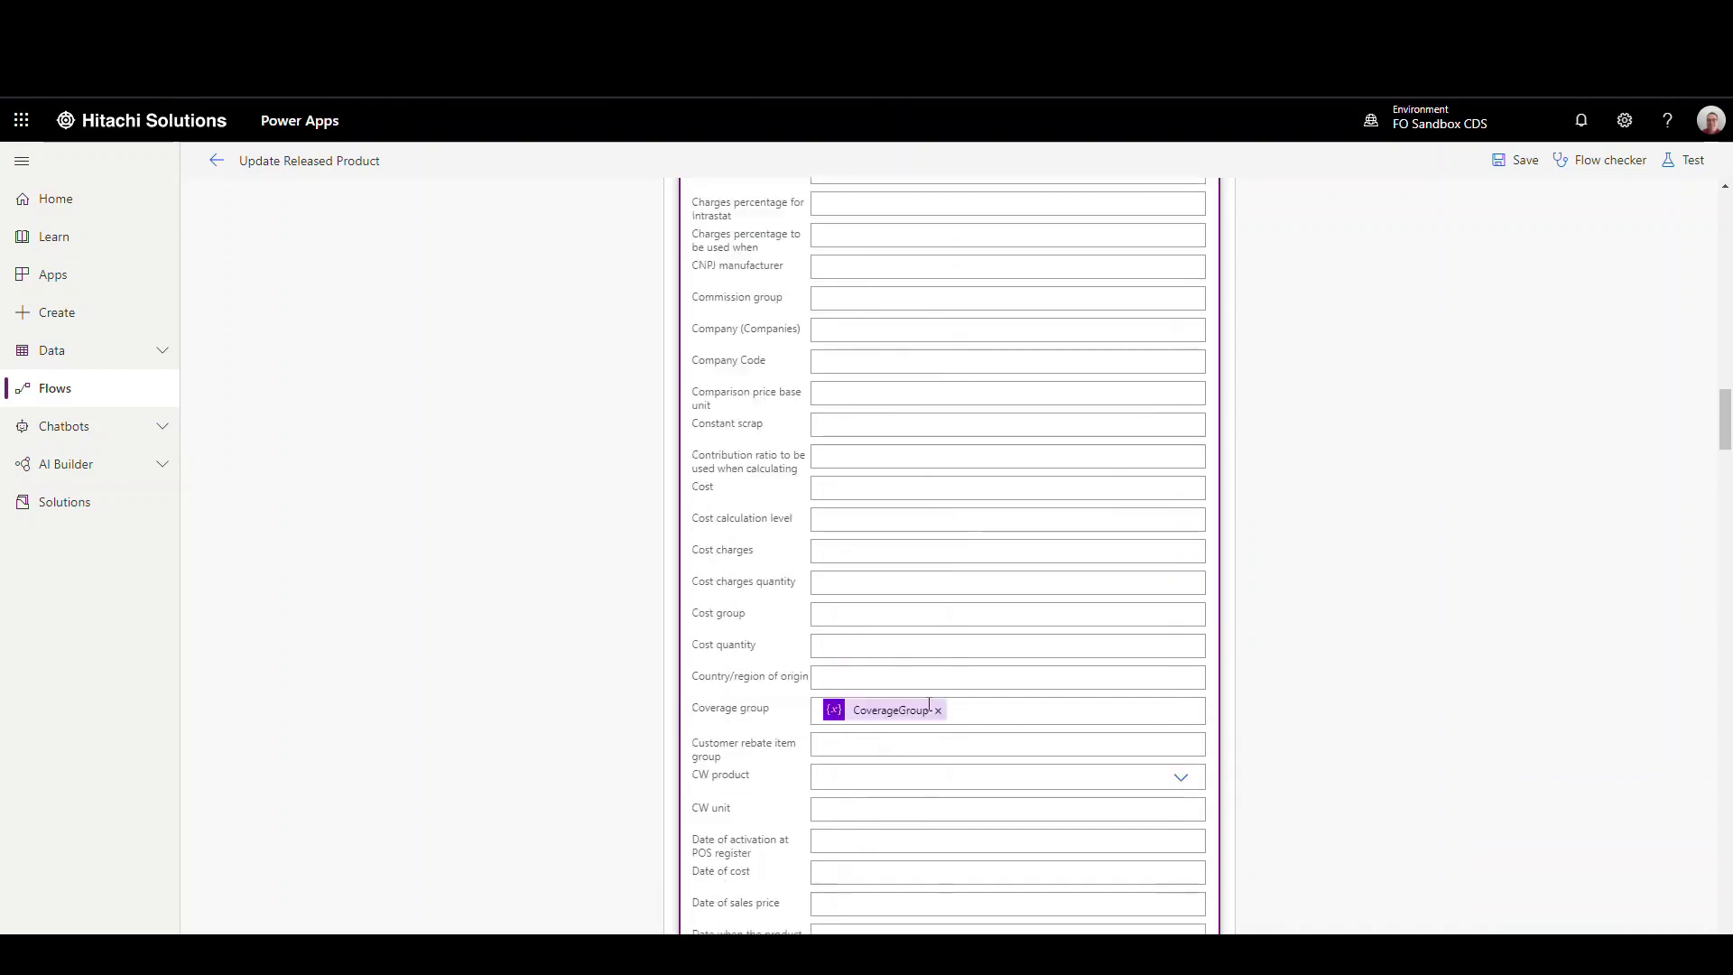
{"action": "scroll", "coordinate": [932, 701], "scroll_direction": "up", "scroll_amount": 10}
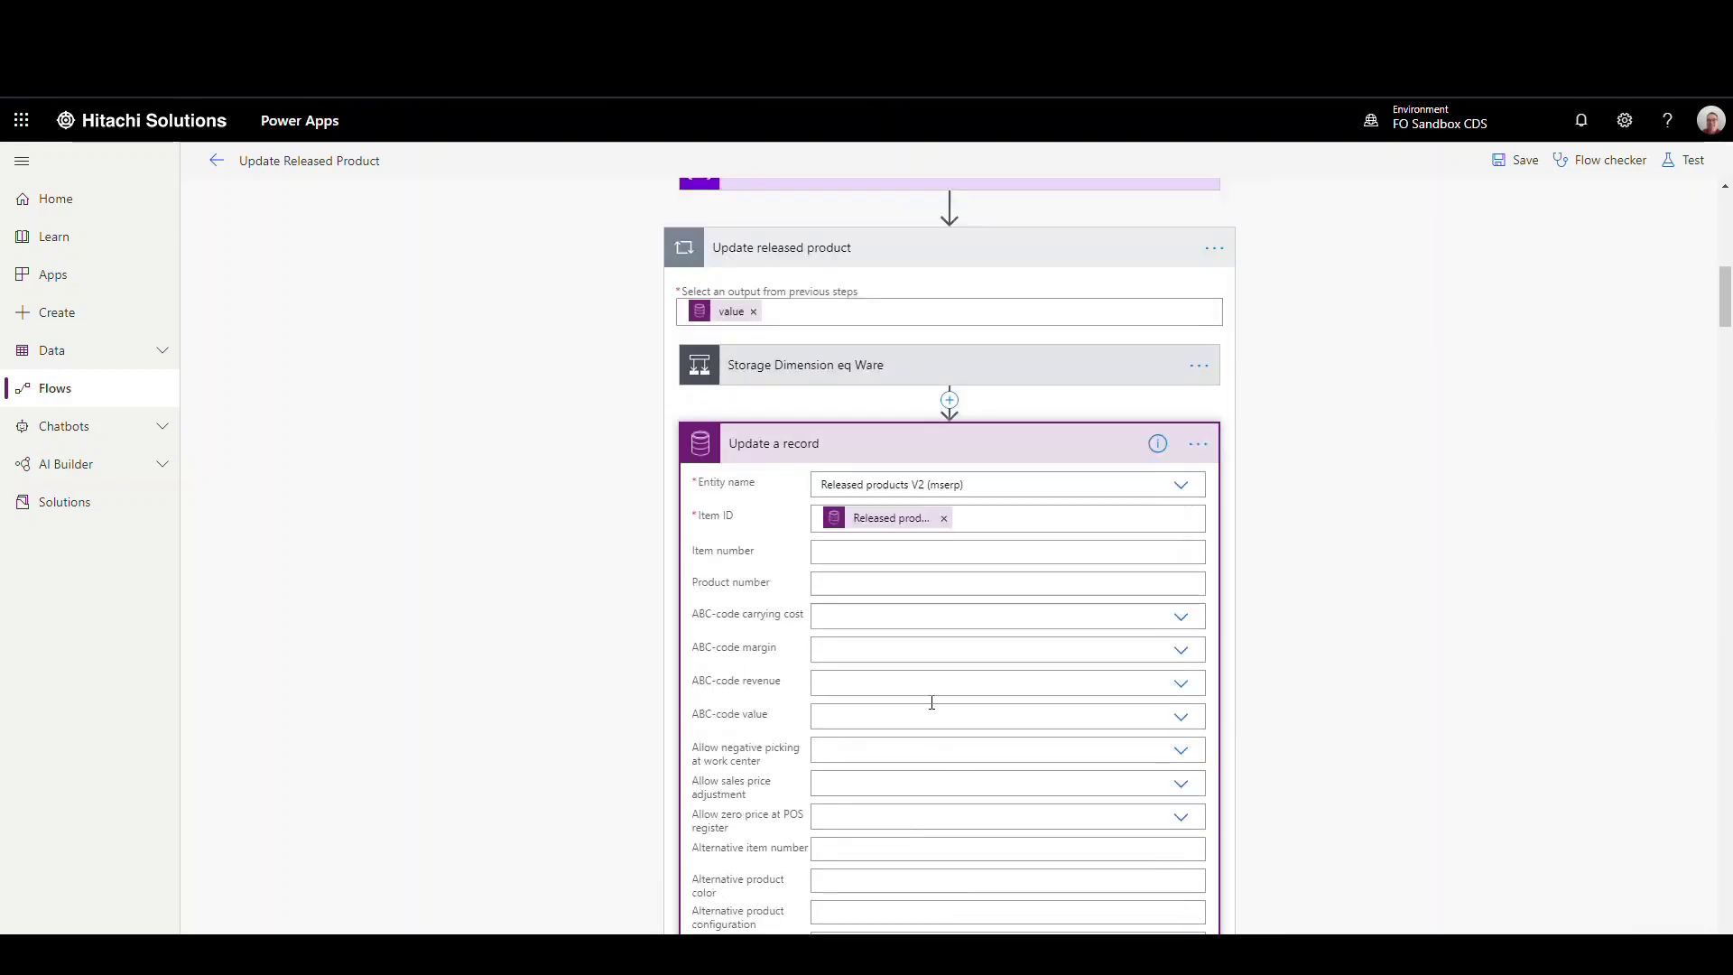
{"action": "scroll", "coordinate": [968, 619], "scroll_direction": "down", "scroll_amount": 3}
{"action": "scroll", "coordinate": [971, 623], "scroll_direction": "down", "scroll_amount": 20}
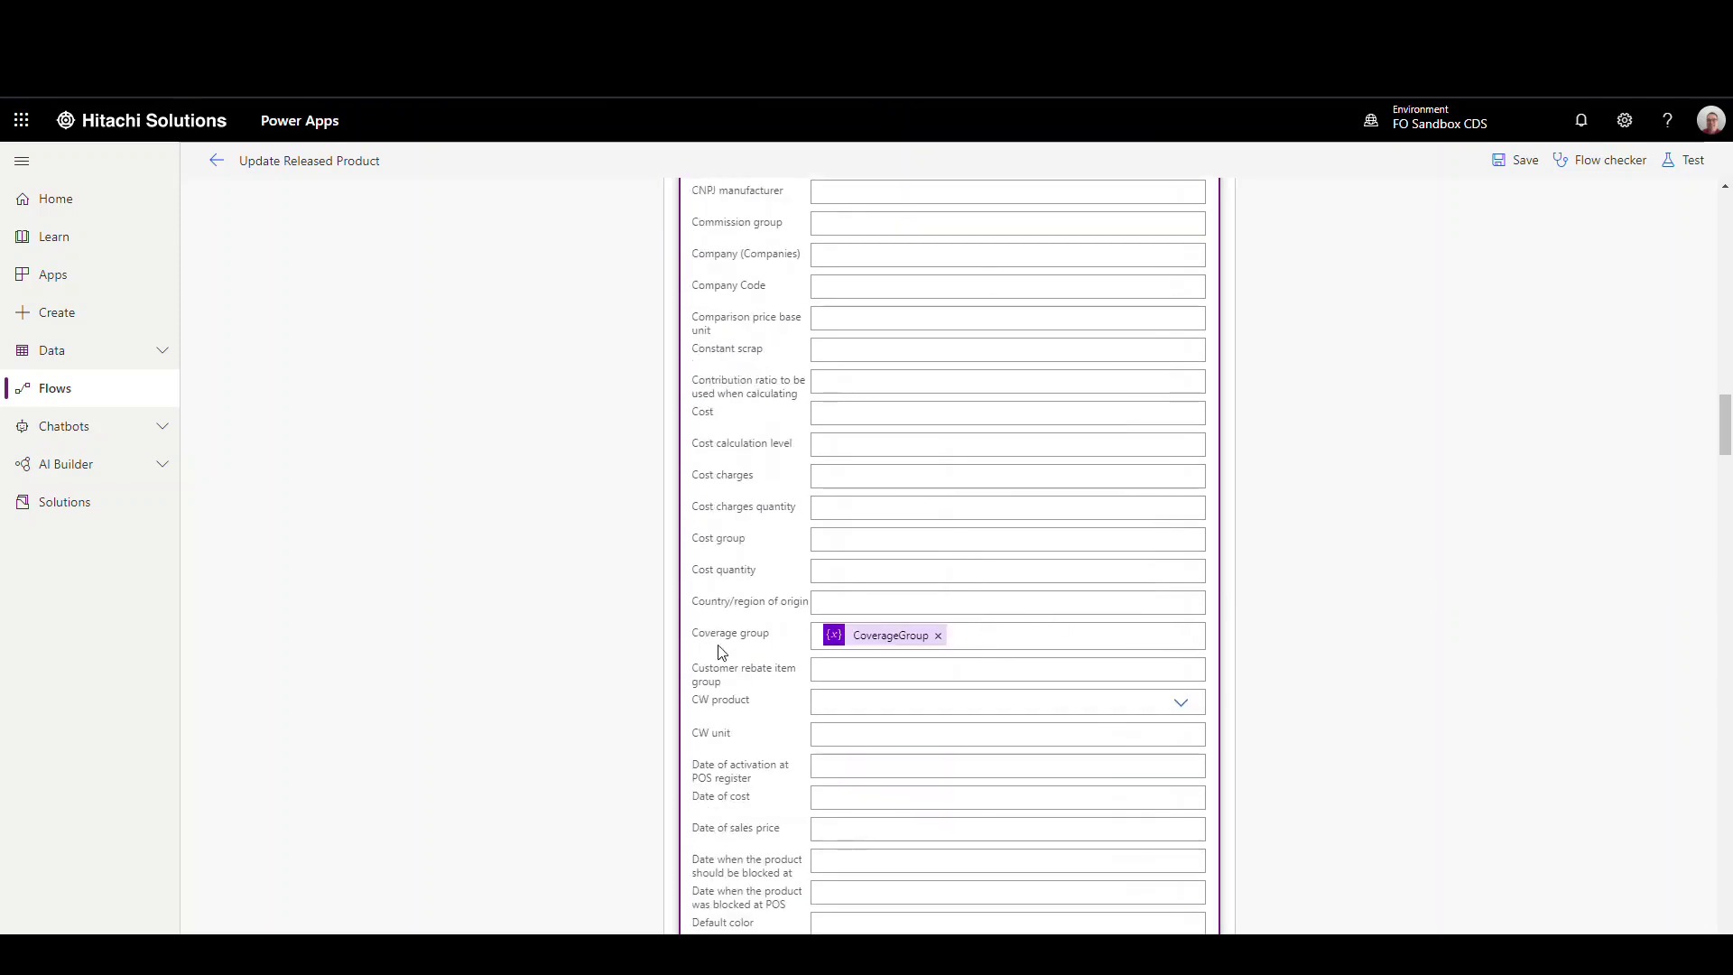
{"action": "left_click", "coordinate": [984, 635]}
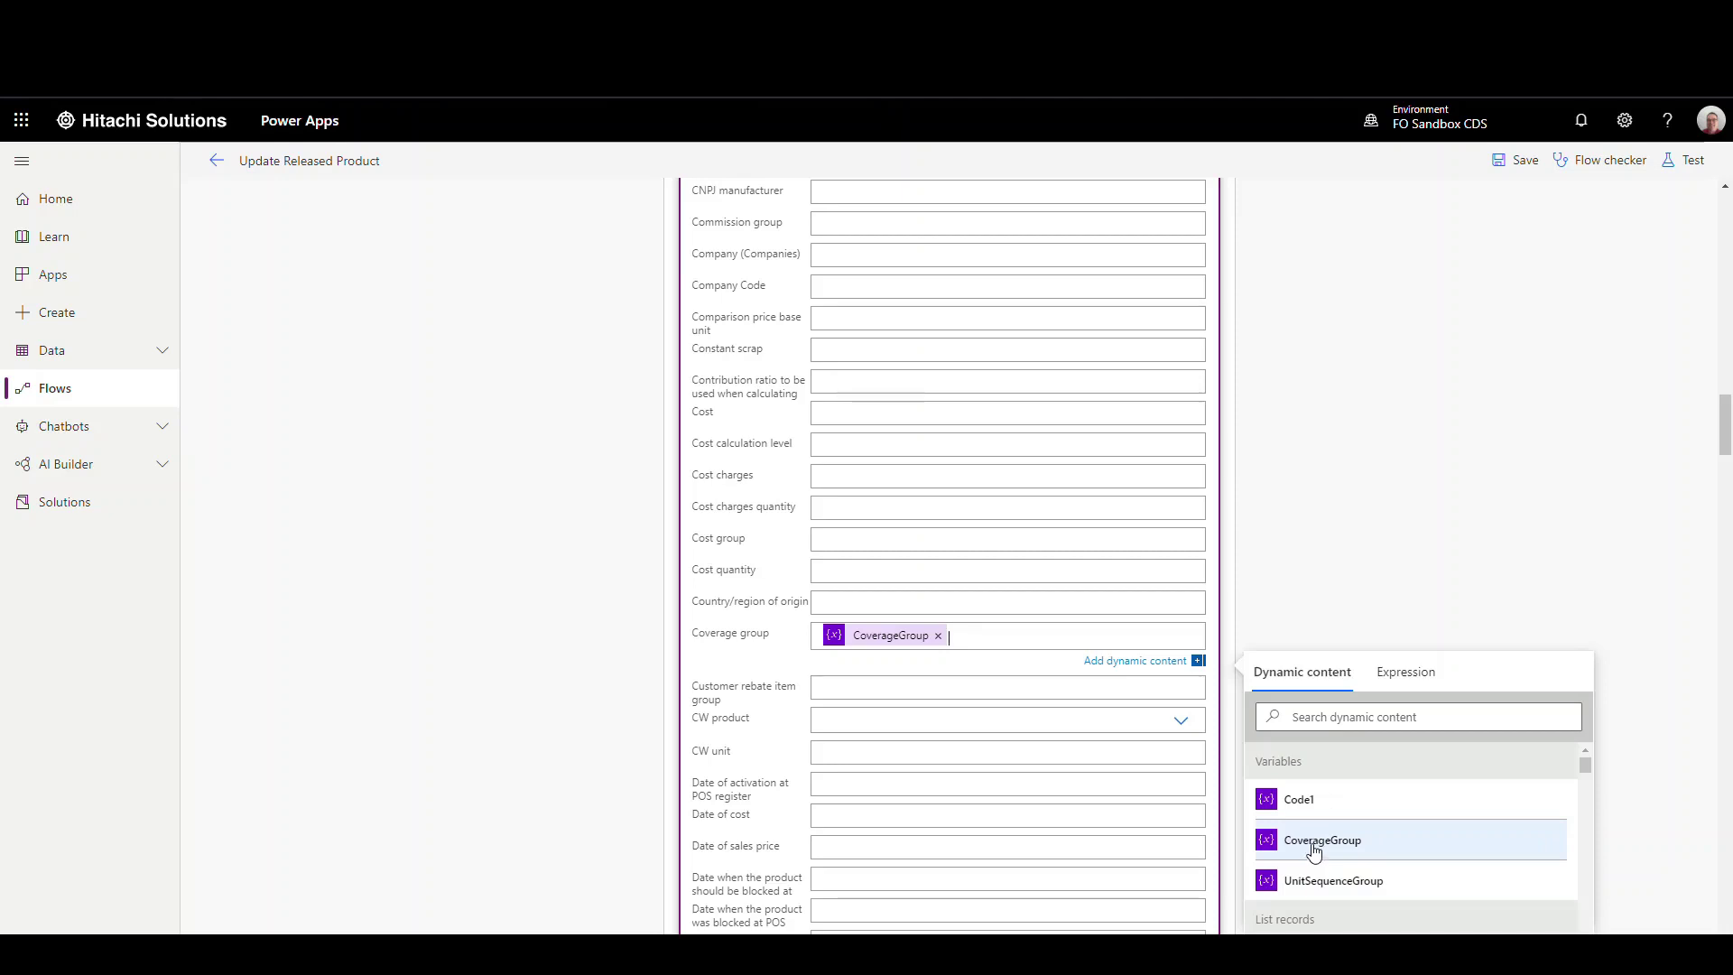
- Inspect the dynamic content of the fourth Filter code field and the Unit sequence group ID field in Update a record
{"action": "scroll", "coordinate": [1003, 733], "scroll_direction": "down", "scroll_amount": 12}
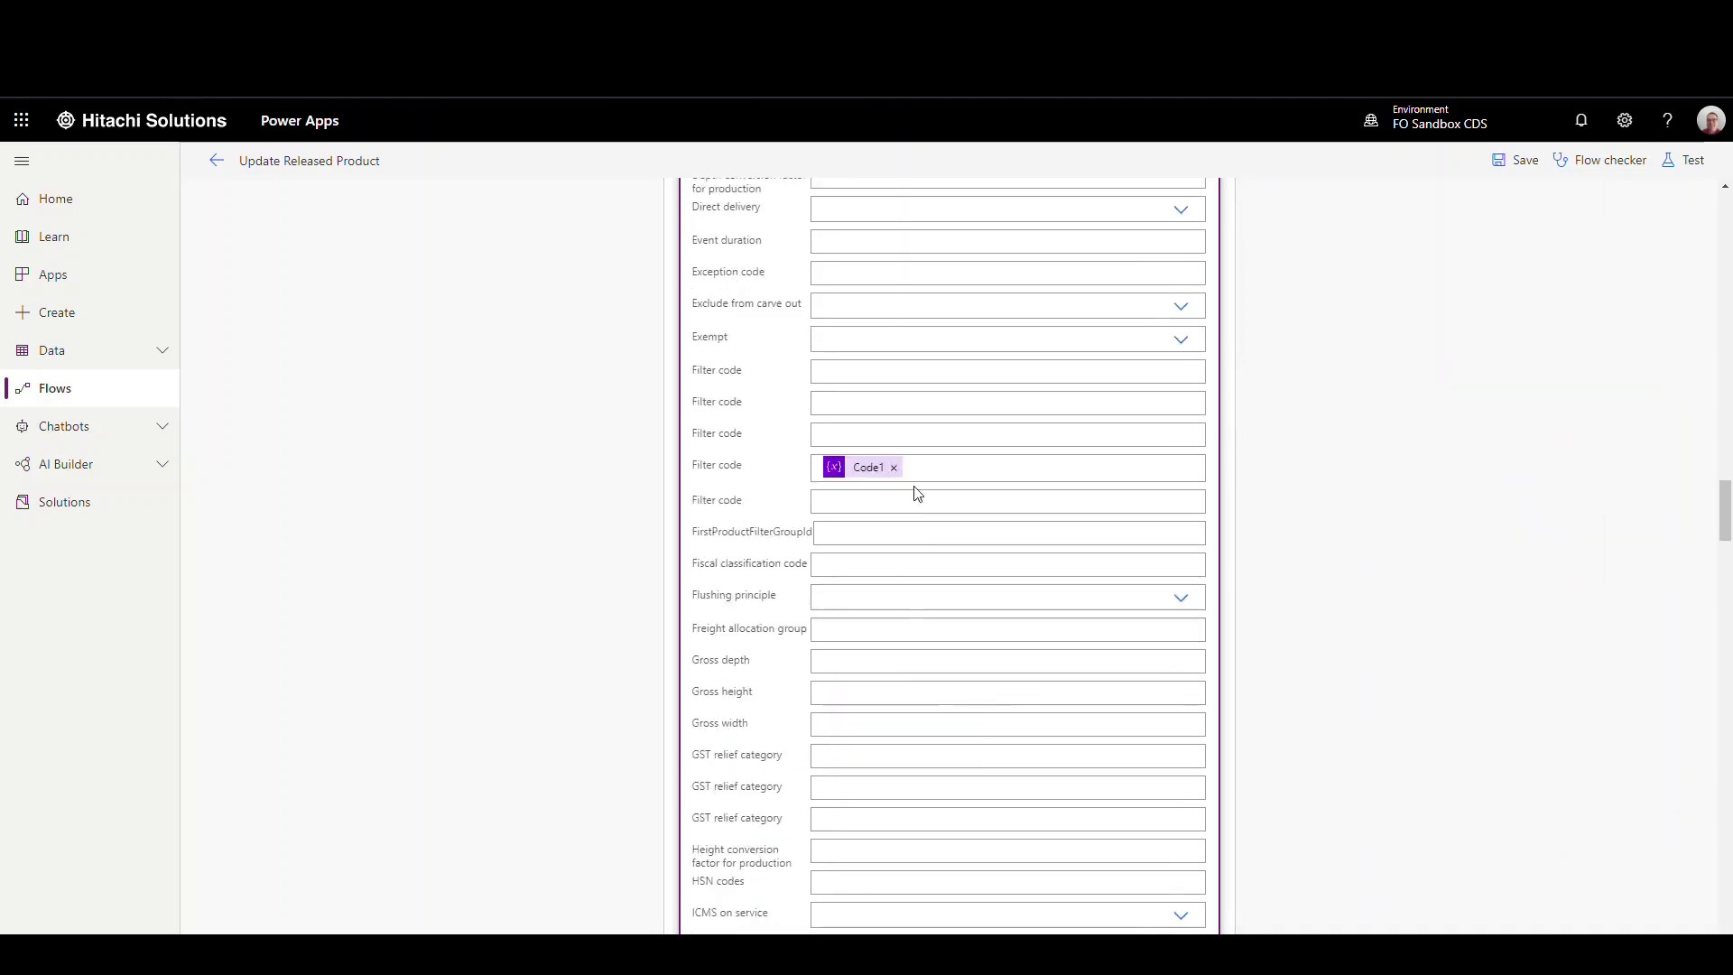
{"action": "left_click", "coordinate": [960, 467]}
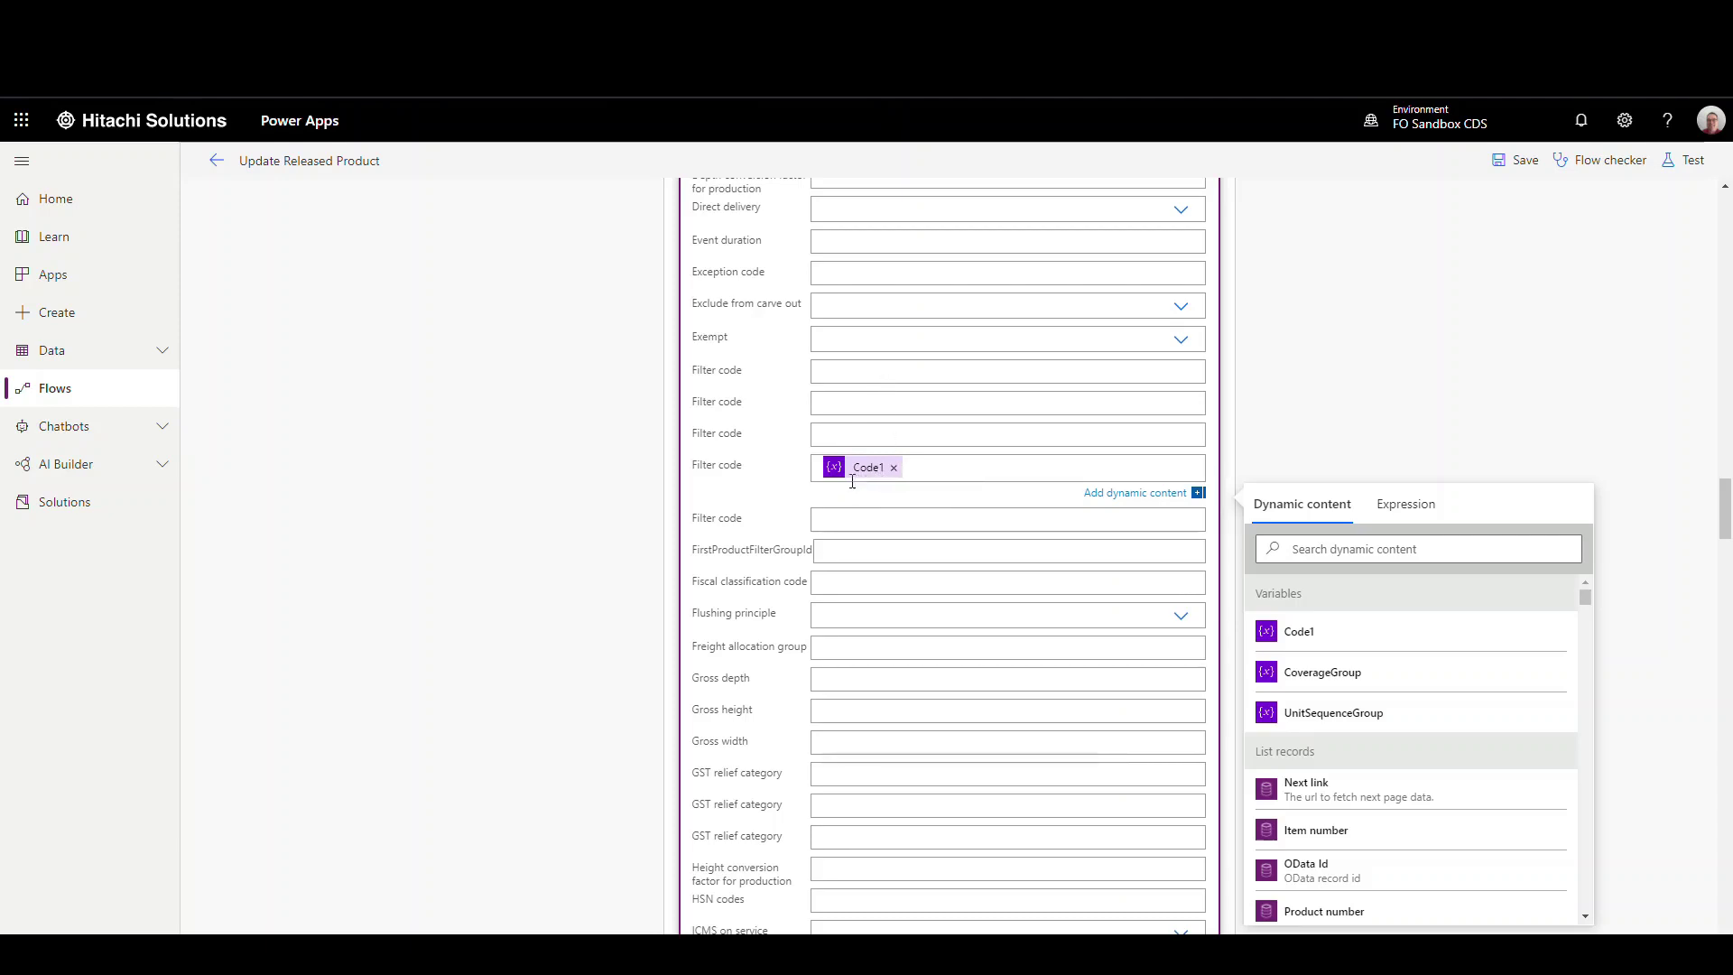
{"action": "scroll", "coordinate": [853, 482], "scroll_direction": "down", "scroll_amount": 15}
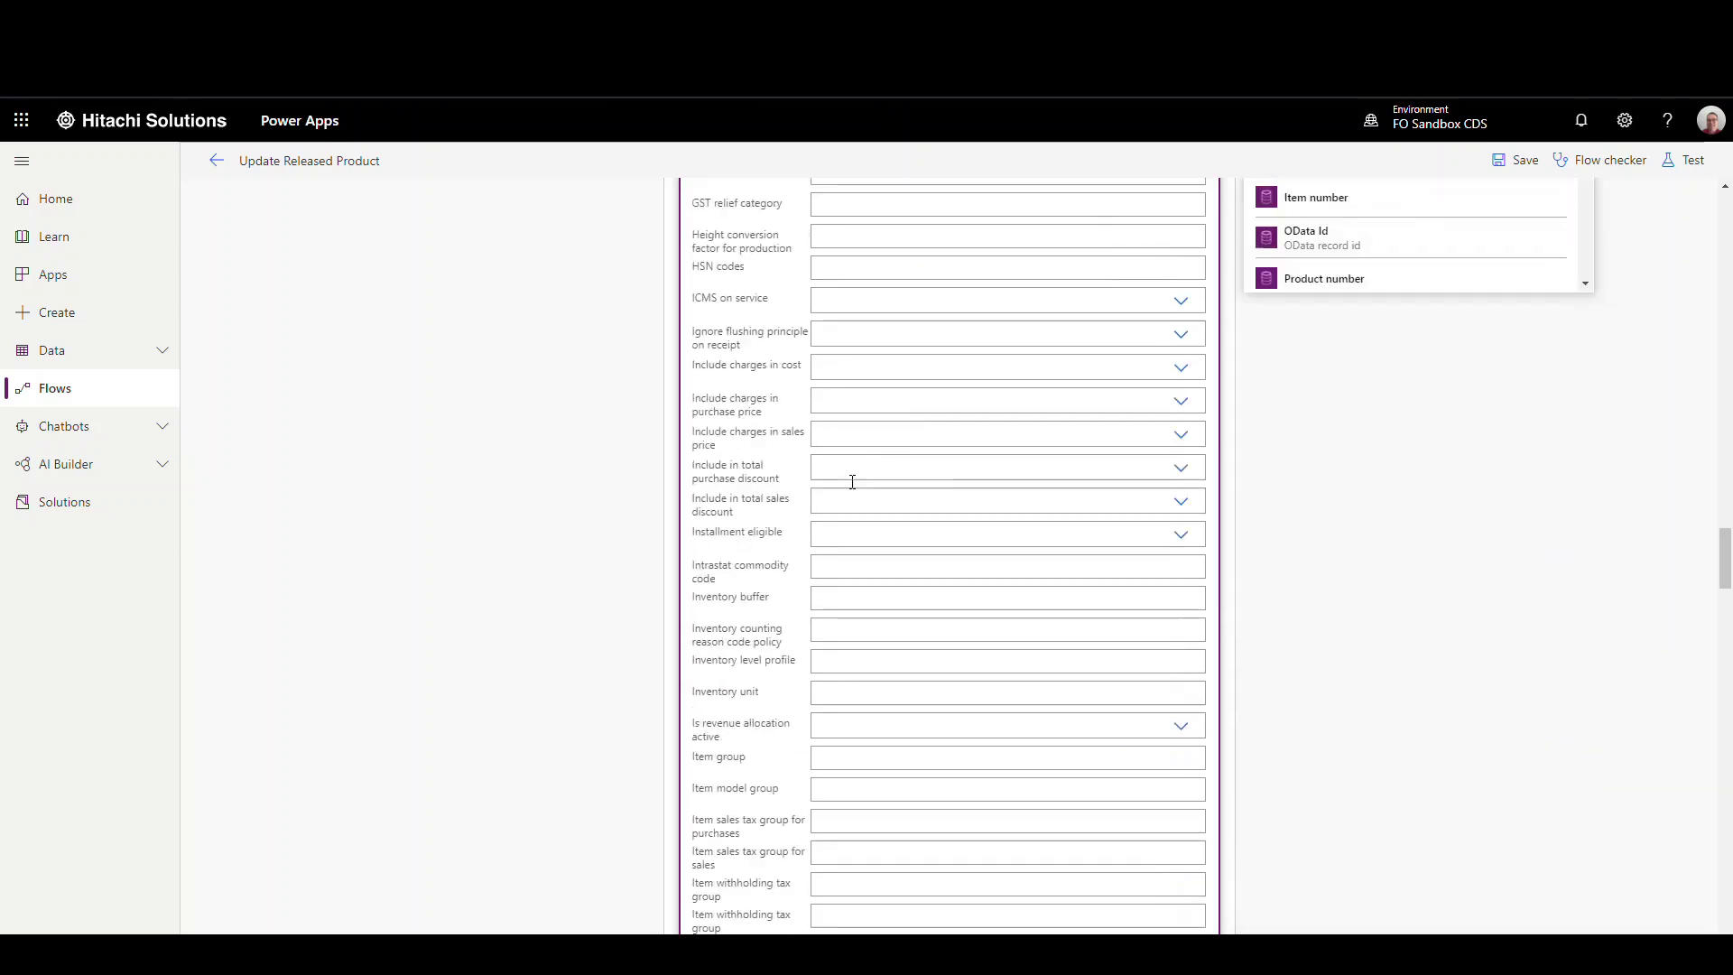
{"action": "scroll", "coordinate": [852, 482], "scroll_direction": "down", "scroll_amount": 15}
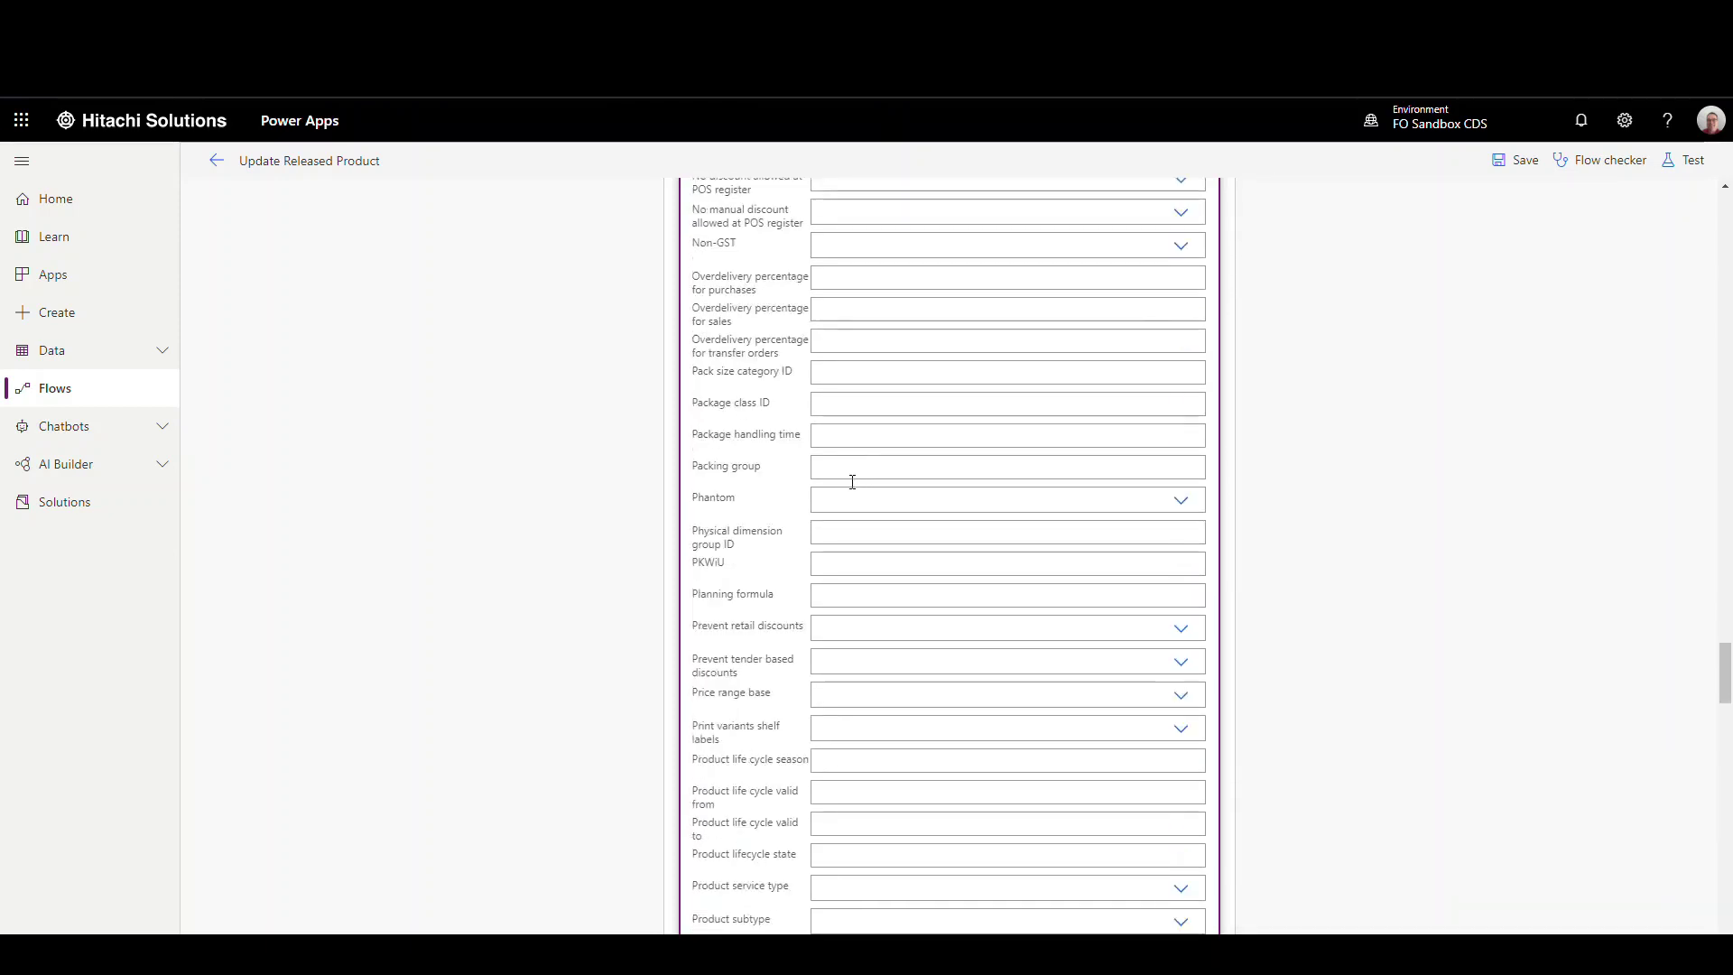
{"action": "scroll", "coordinate": [853, 482], "scroll_direction": "down", "scroll_amount": 15}
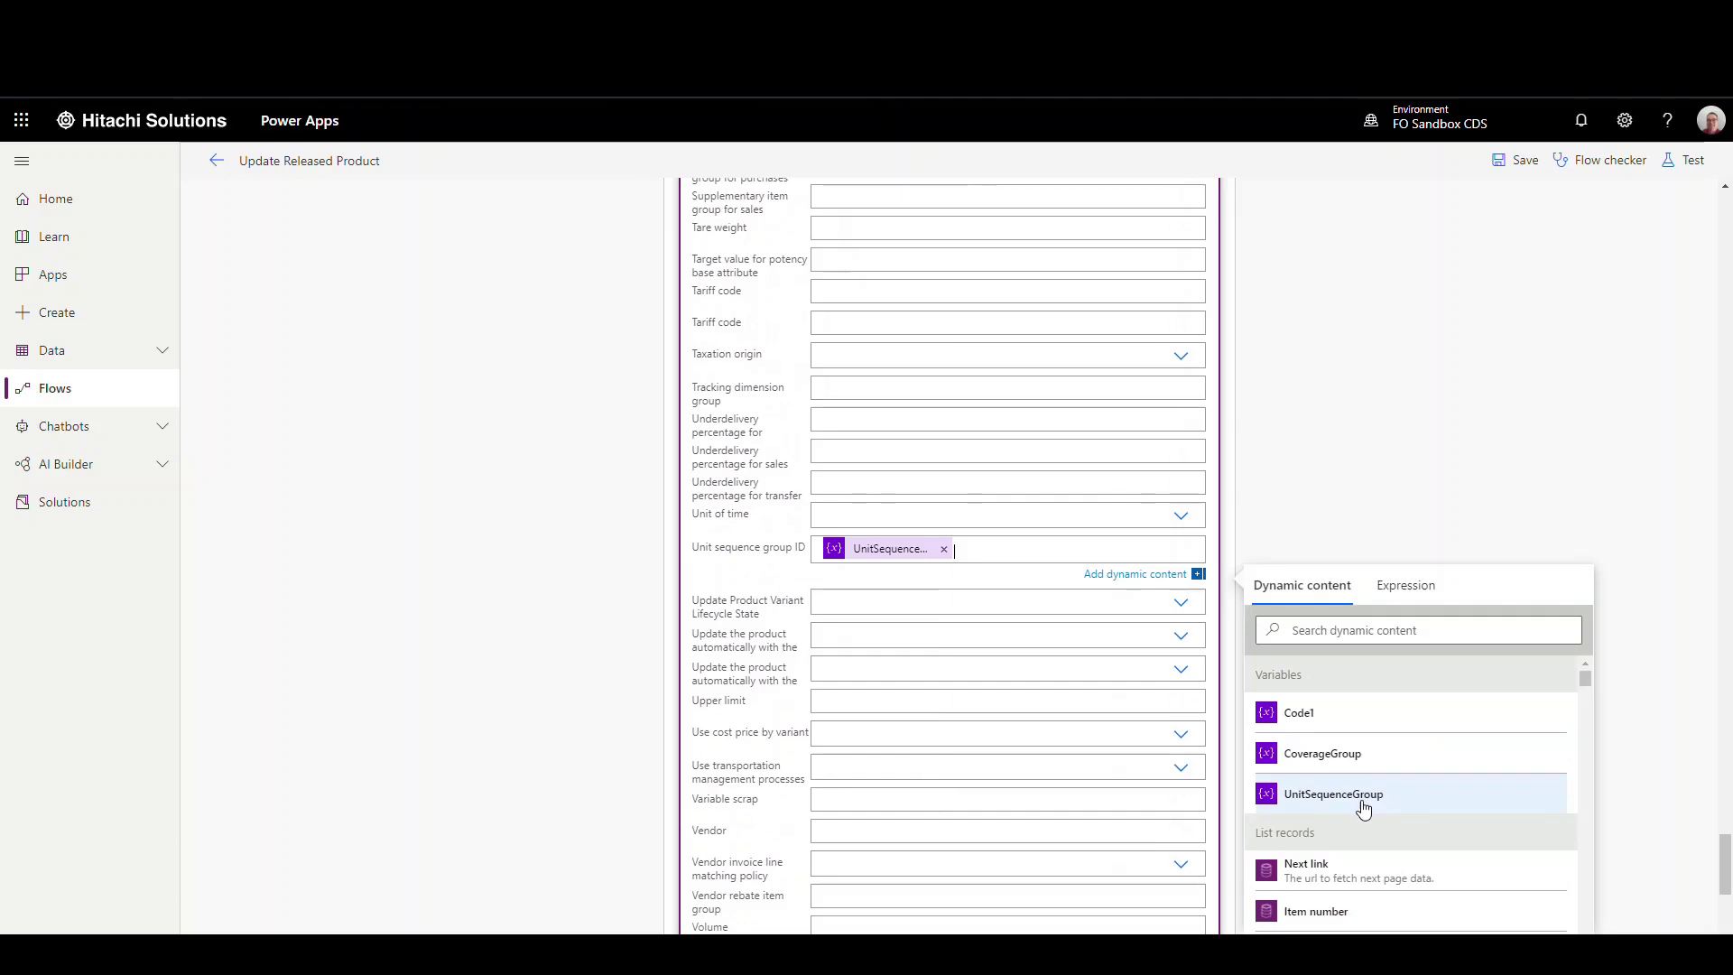
- Save the Update Released Product flow and collapse the Update a record action
{"action": "scroll", "coordinate": [1305, 289], "scroll_direction": "up", "scroll_amount": 15}
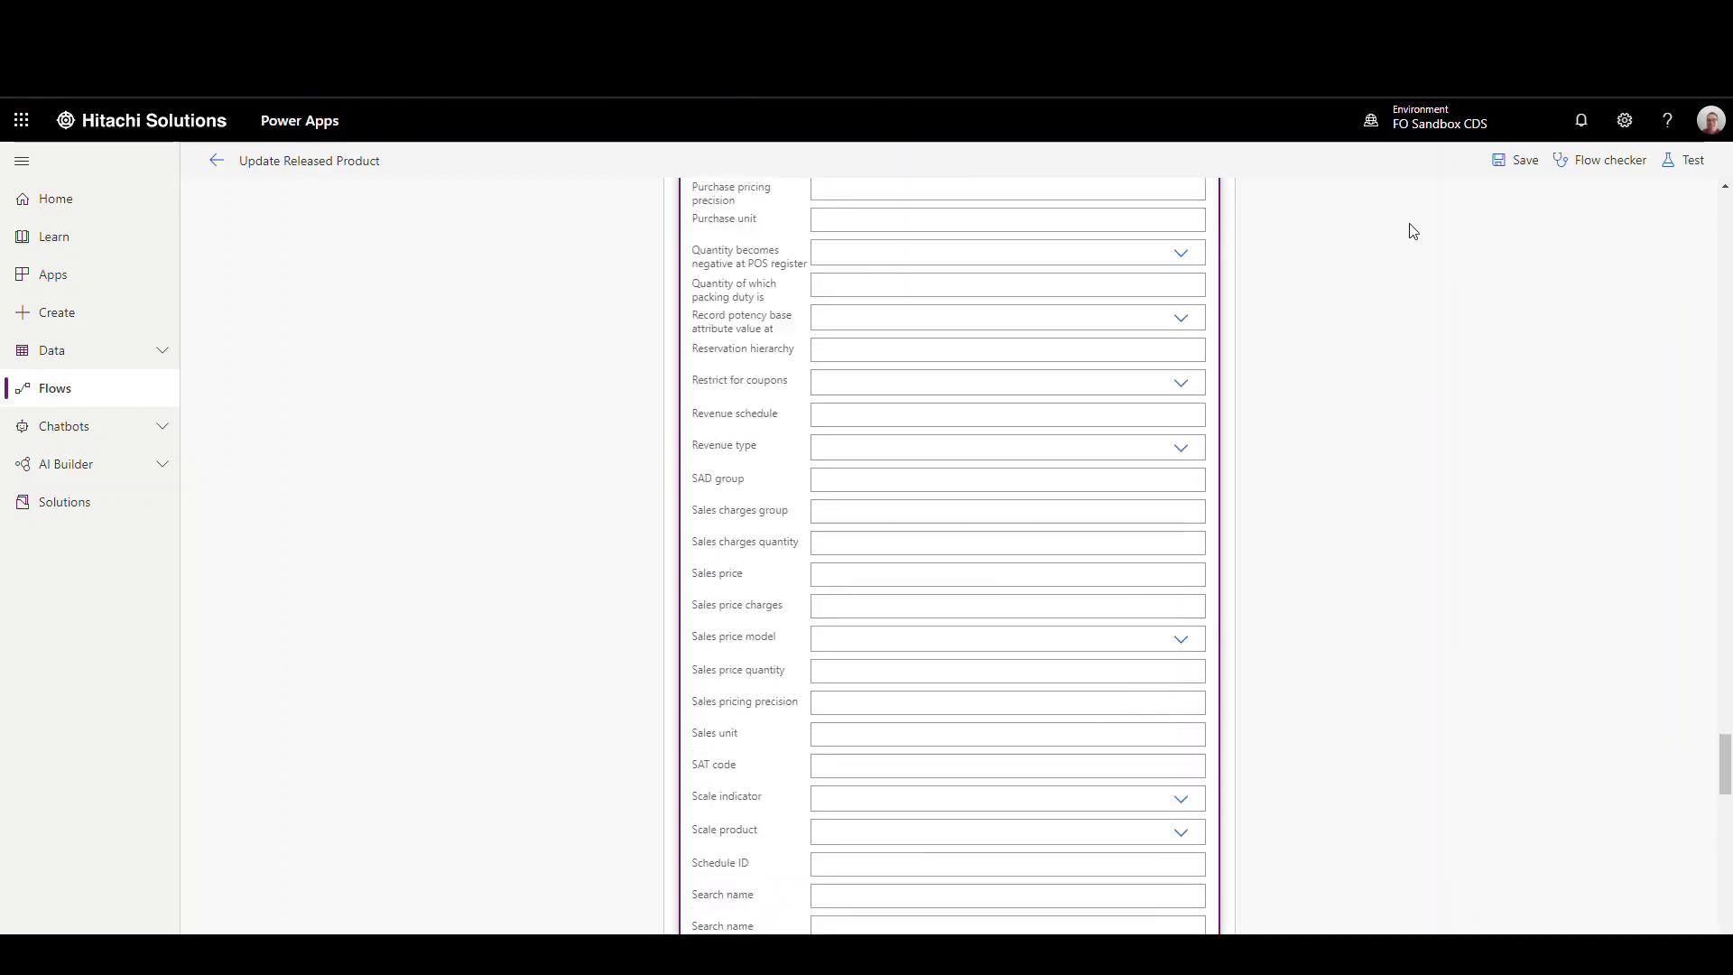
{"action": "left_click", "coordinate": [1516, 159]}
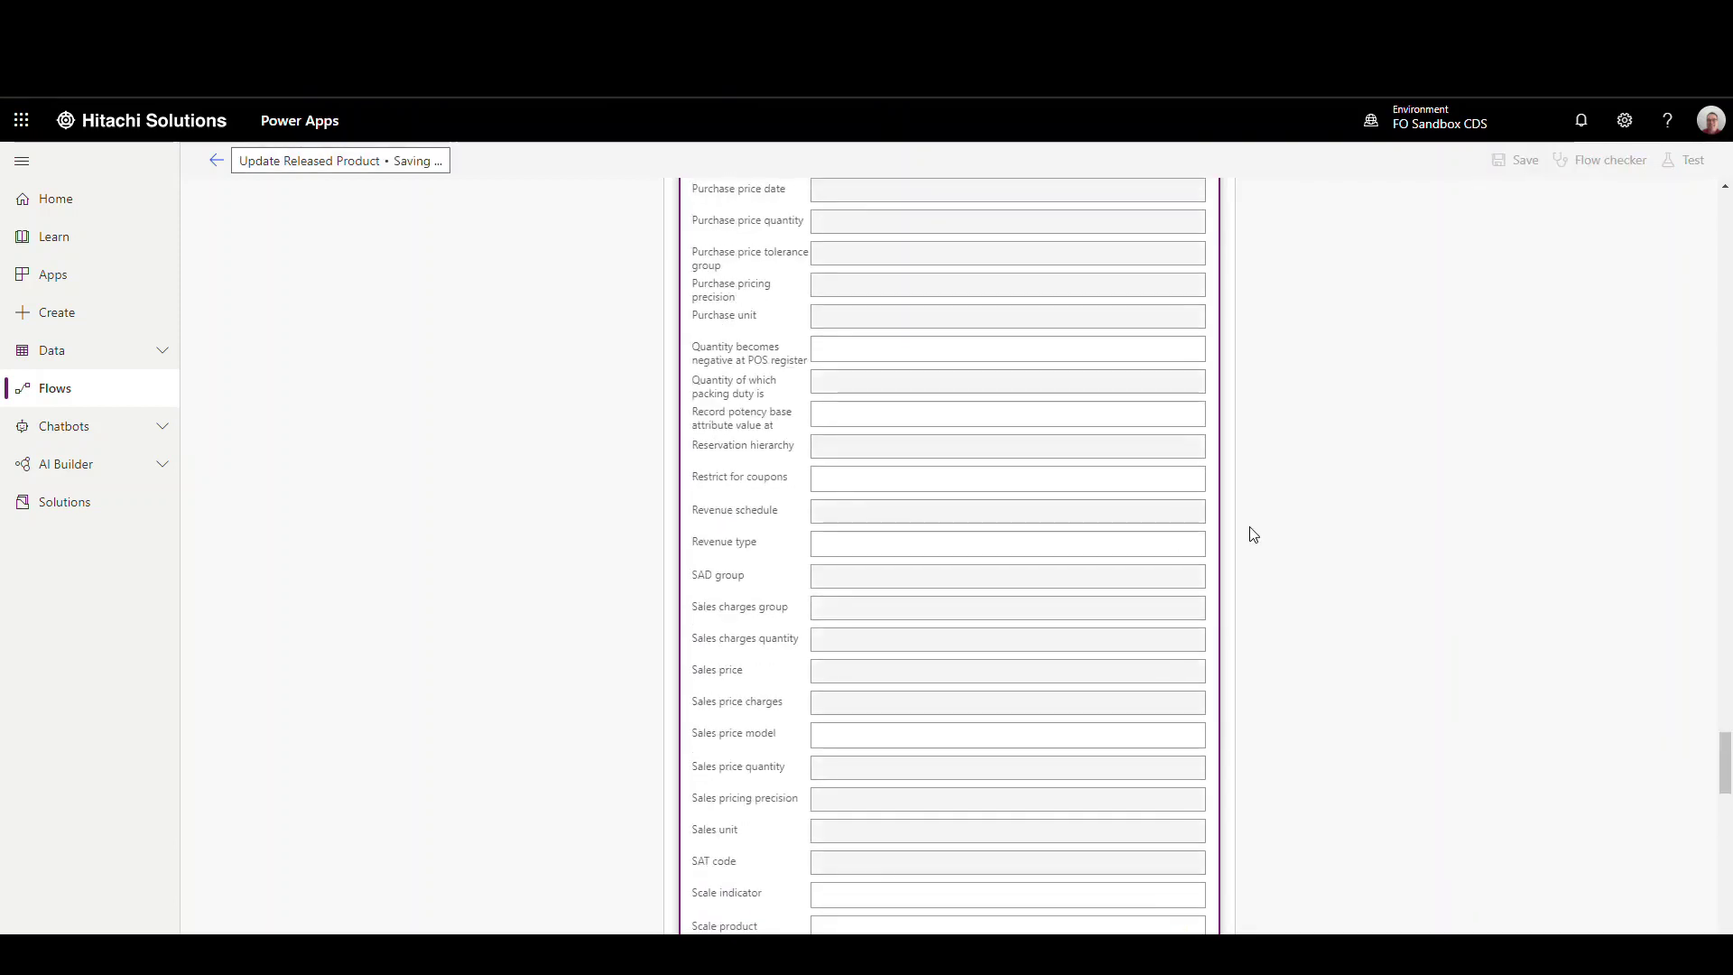
{"action": "scroll", "coordinate": [1253, 535], "scroll_direction": "up", "scroll_amount": 15}
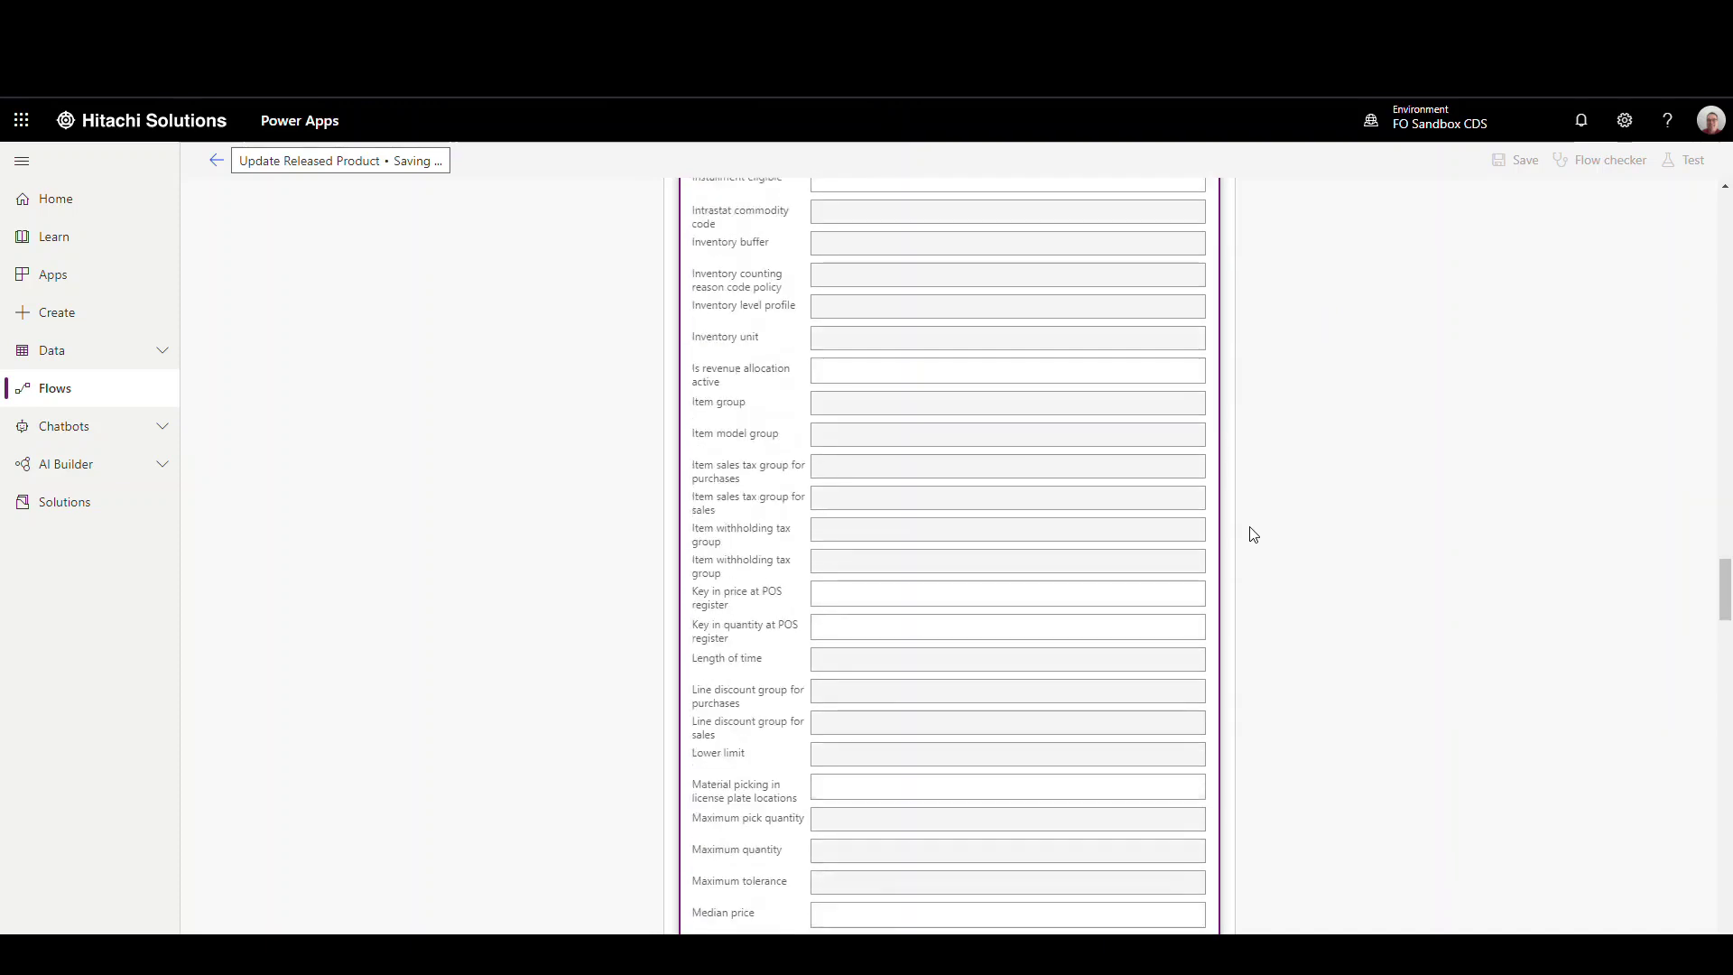
{"action": "scroll", "coordinate": [1253, 534], "scroll_direction": "up", "scroll_amount": 10}
{"action": "scroll", "coordinate": [1253, 534], "scroll_direction": "up", "scroll_amount": 15}
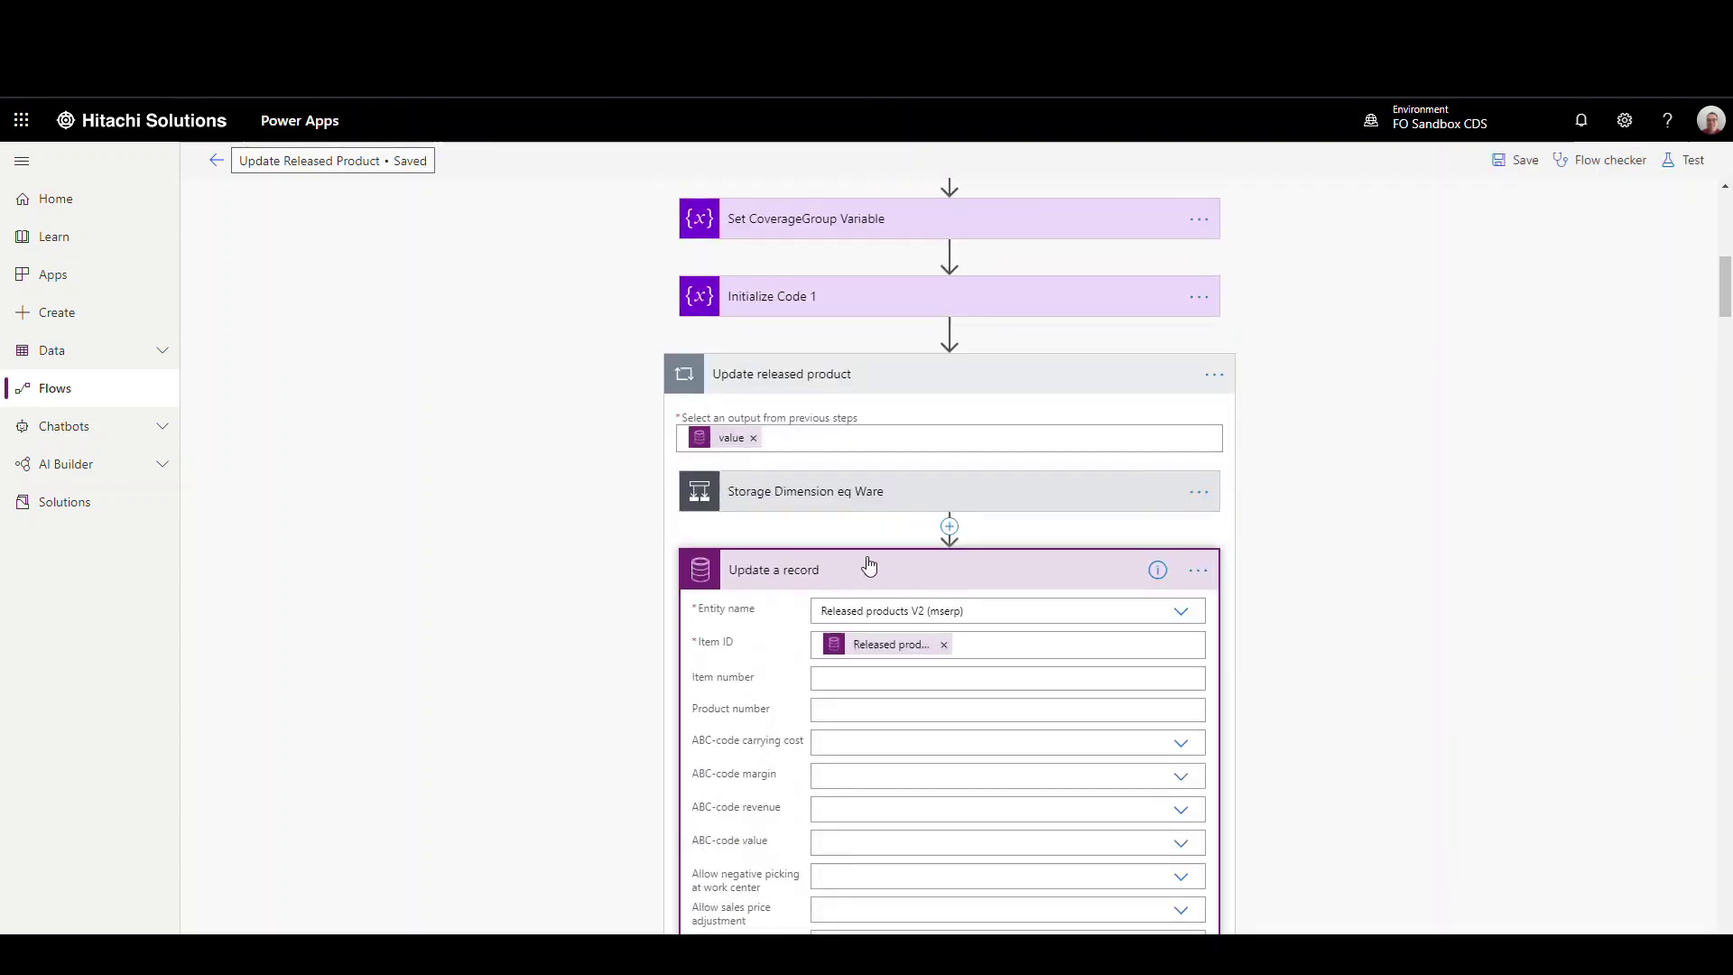
{"action": "left_click", "coordinate": [866, 565]}
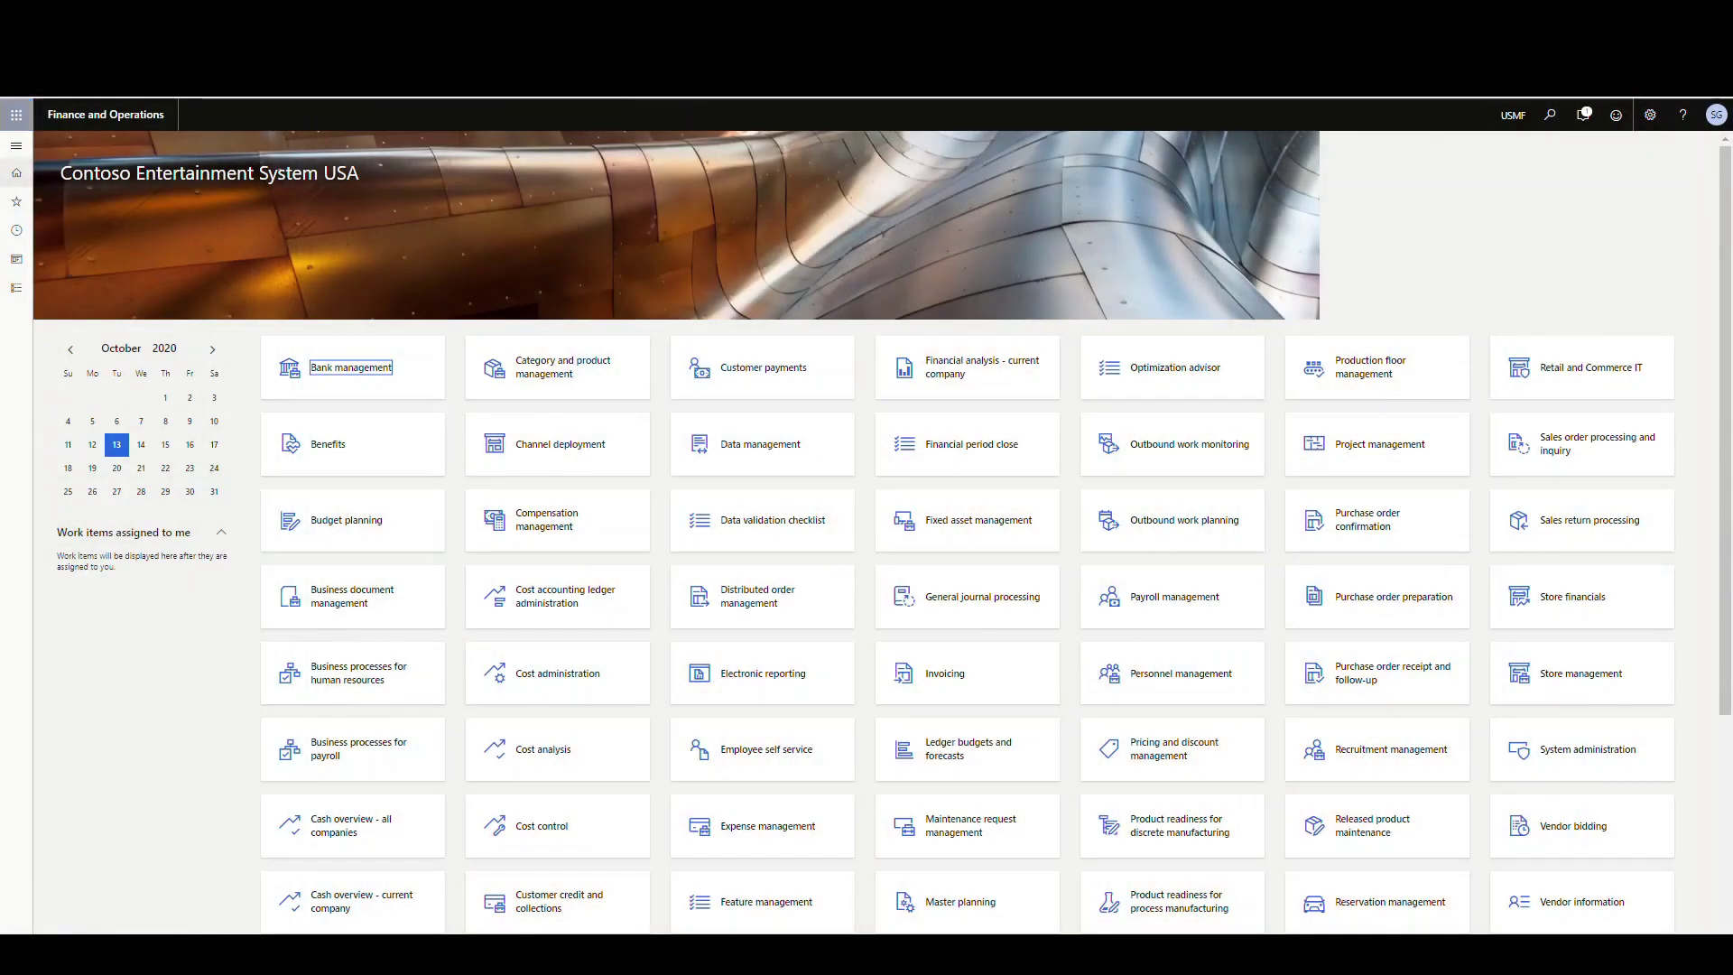
- Switch to Finance and Operations and open the Released products list under Product information management
{"action": "left_click", "coordinate": [16, 146]}
{"action": "left_click", "coordinate": [51, 309]}
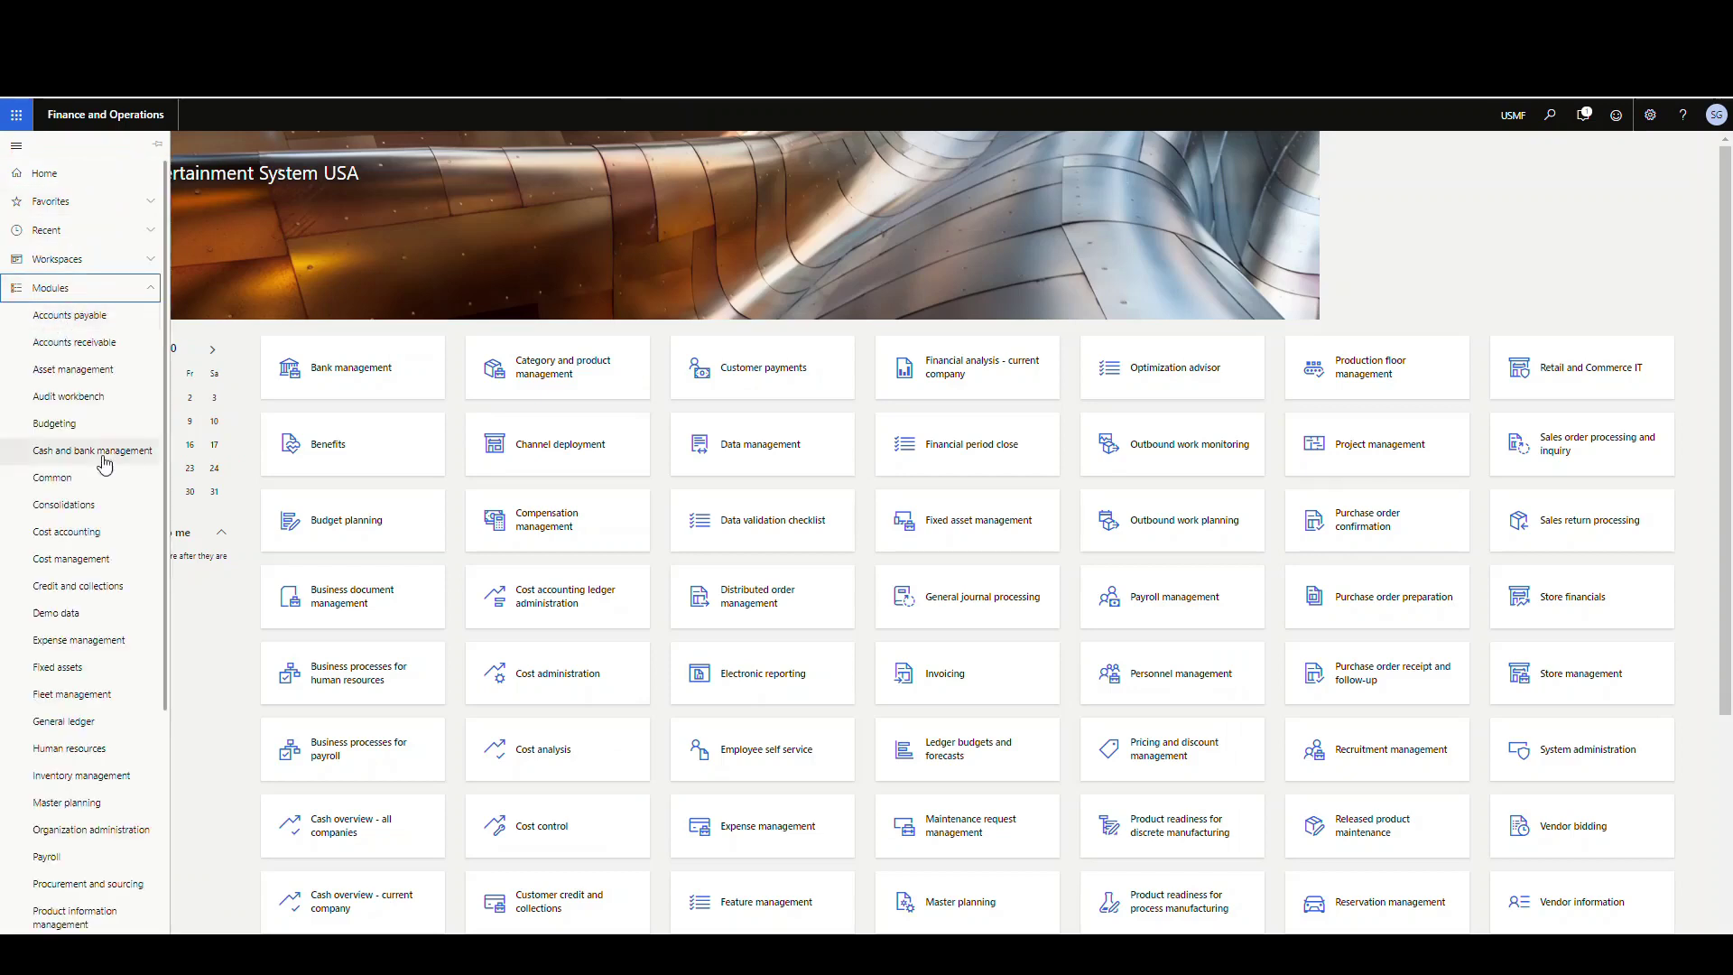
{"action": "scroll", "coordinate": [113, 479], "scroll_direction": "down", "scroll_amount": 4}
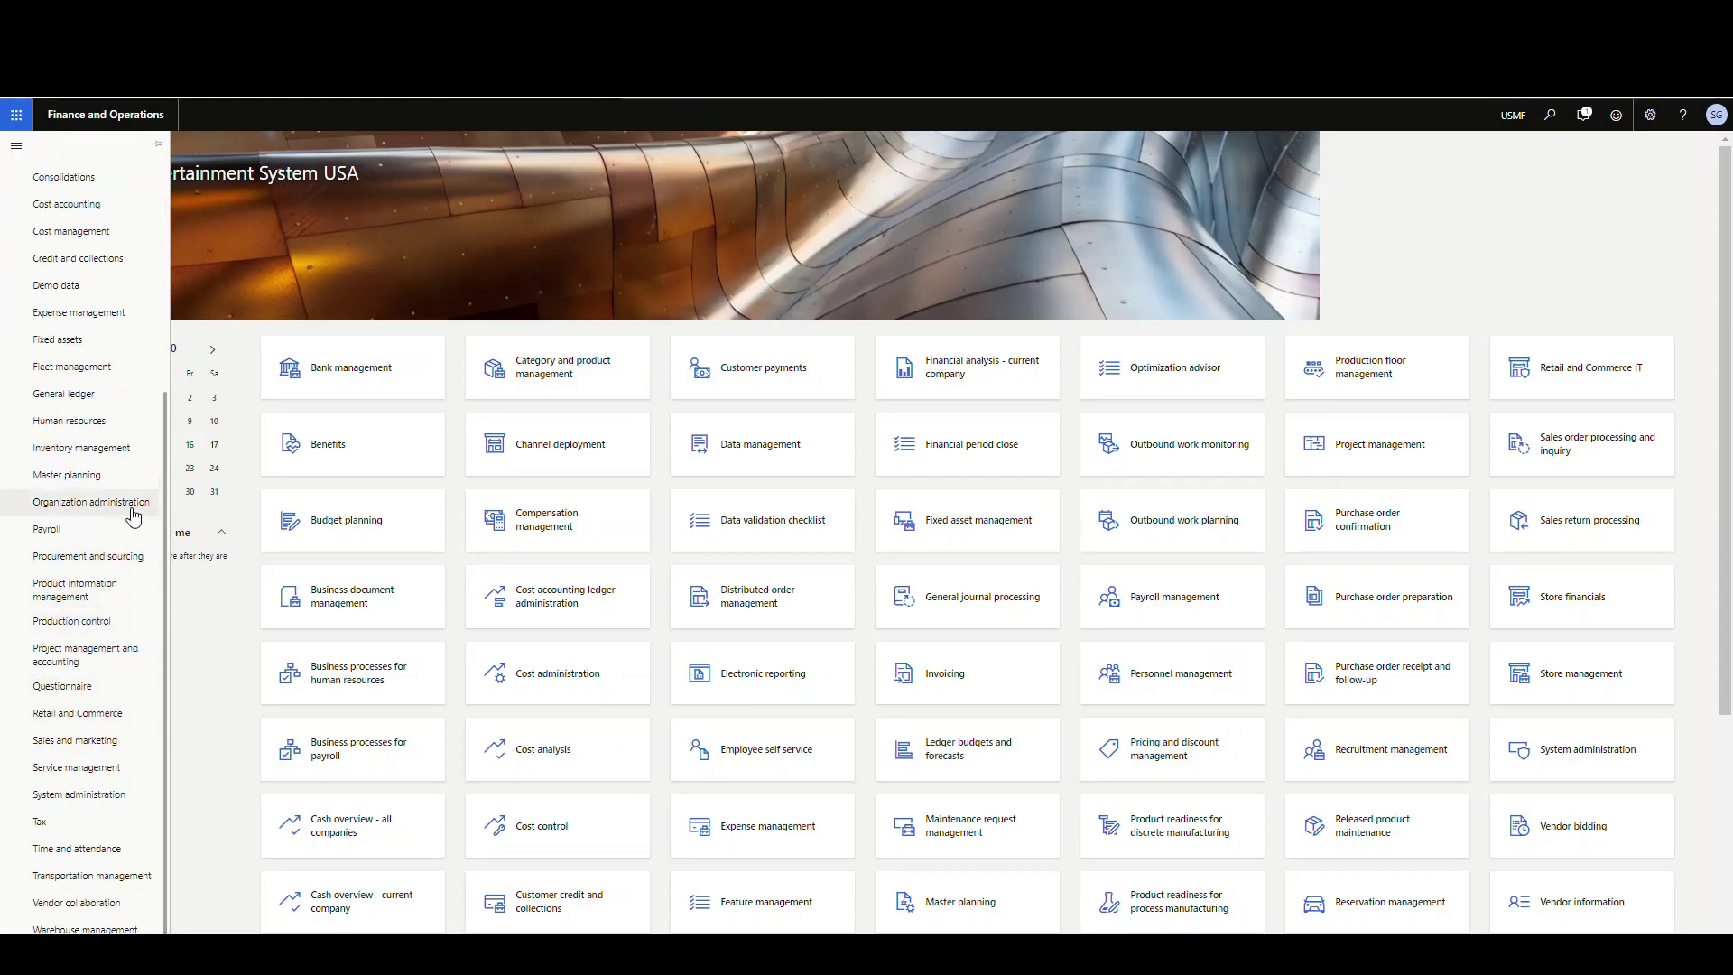
{"action": "left_click", "coordinate": [90, 594]}
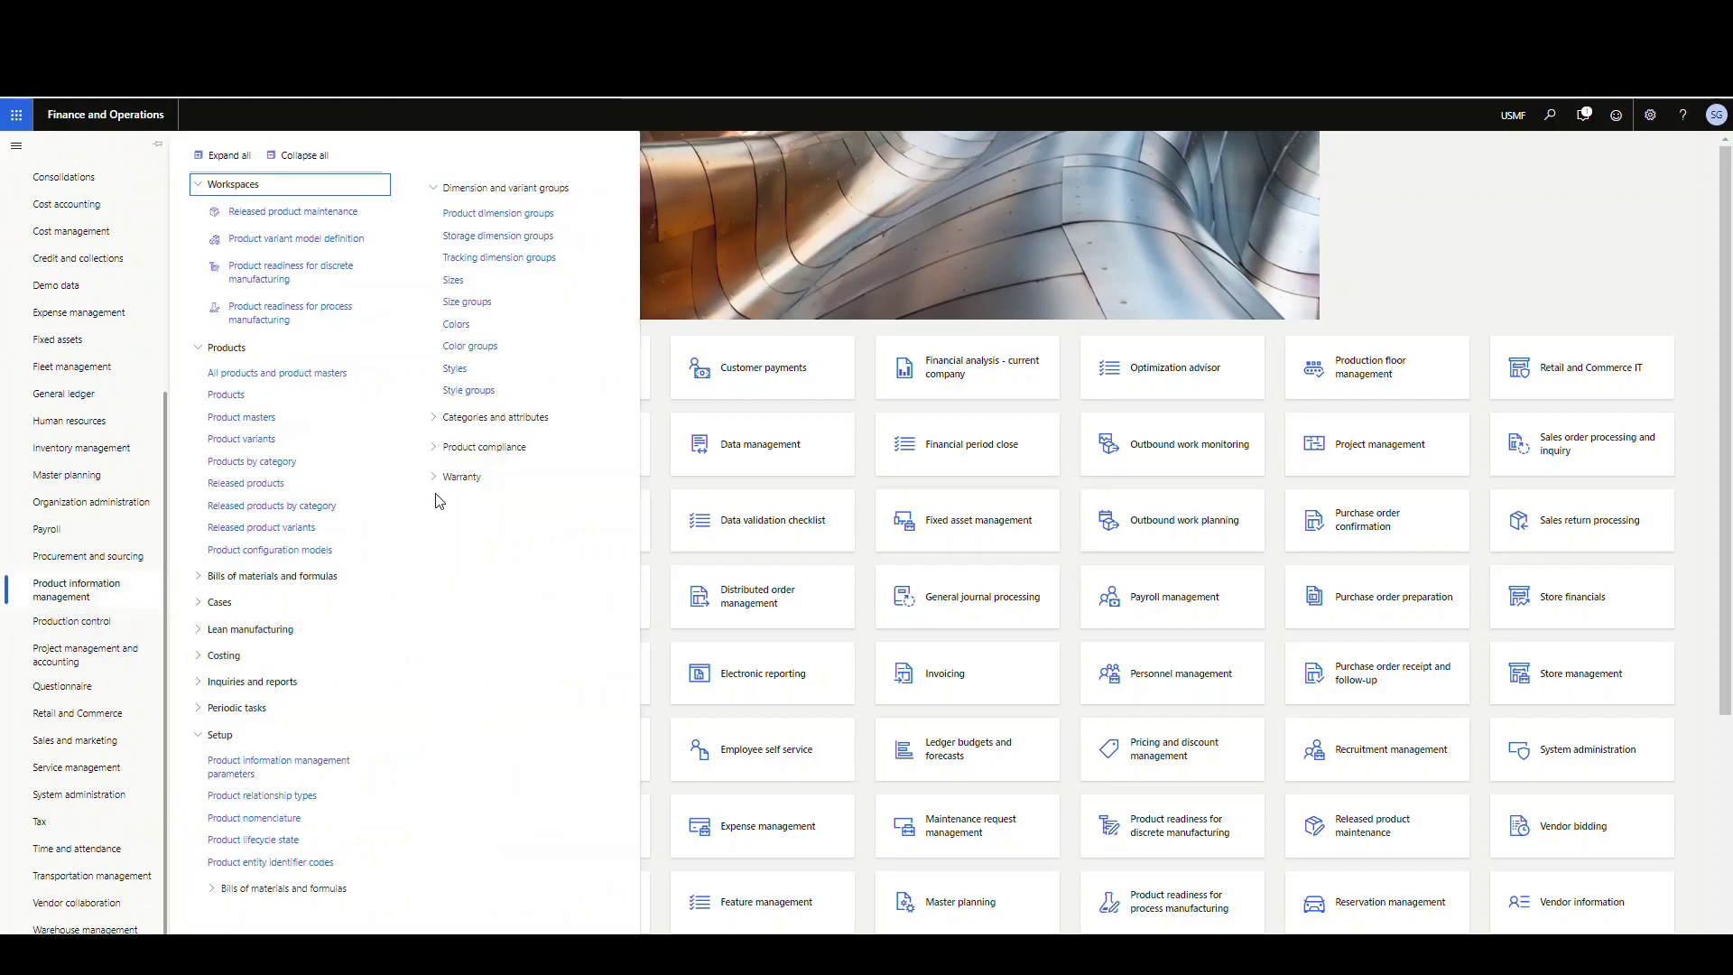
{"action": "left_click", "coordinate": [257, 486]}
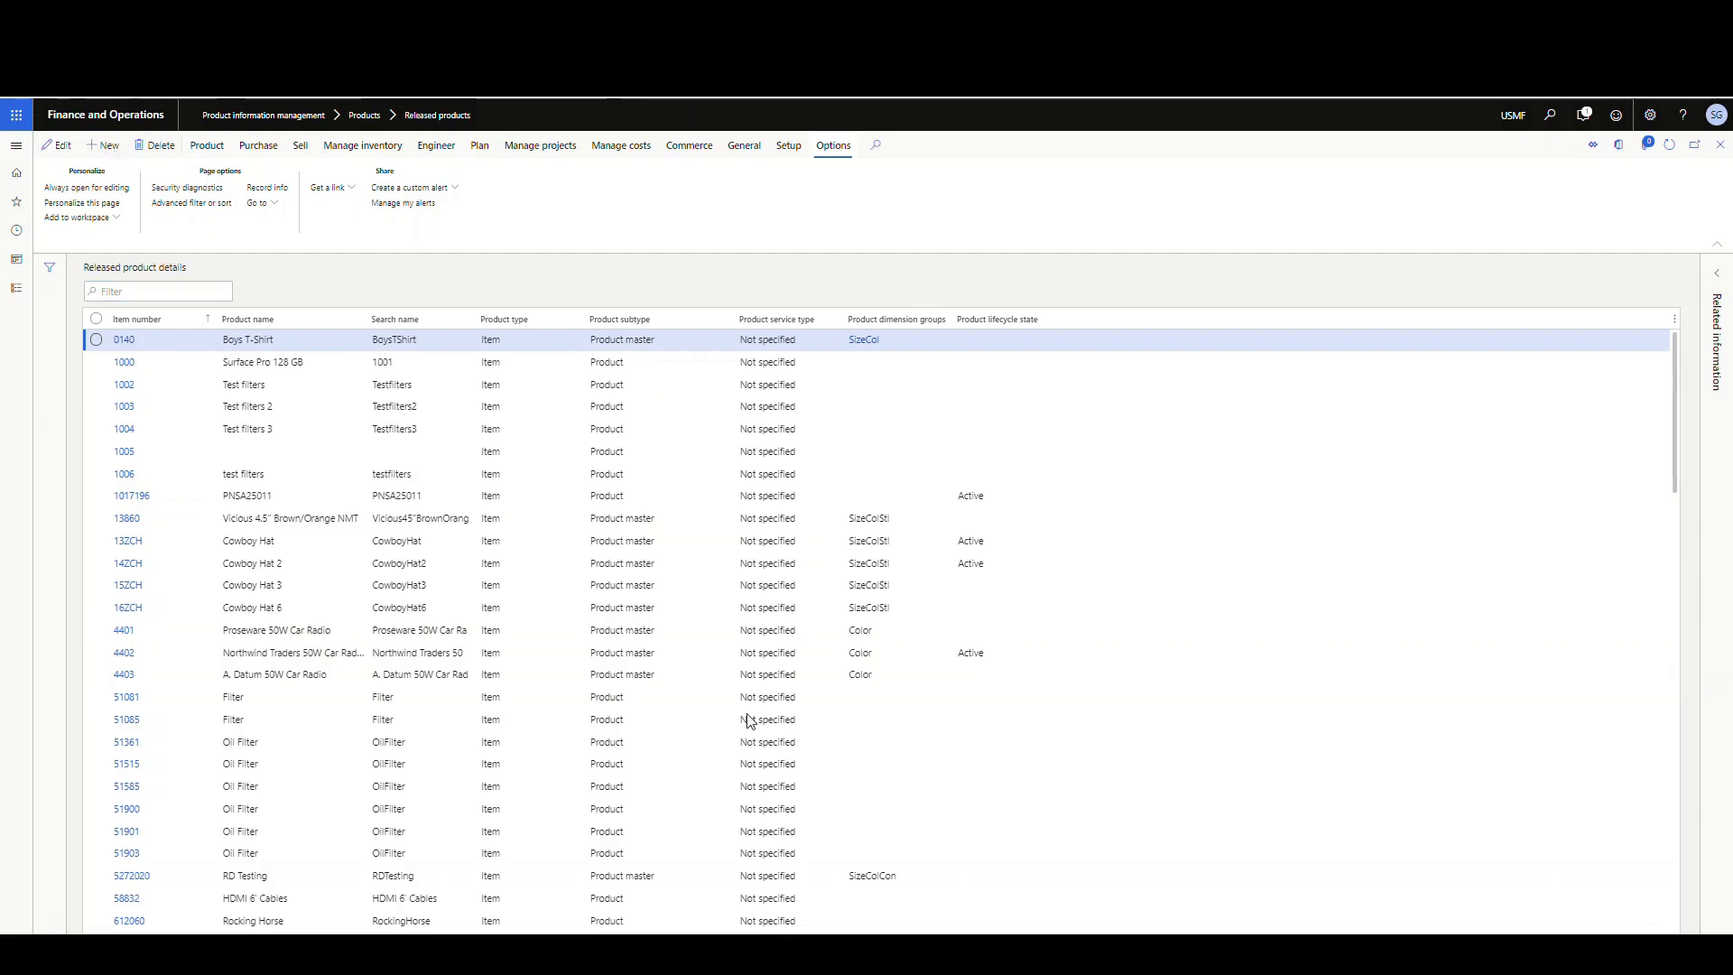
- Start a new released product with product number Z012 and product name Test Item 2
{"action": "key", "text": "alt+n"}
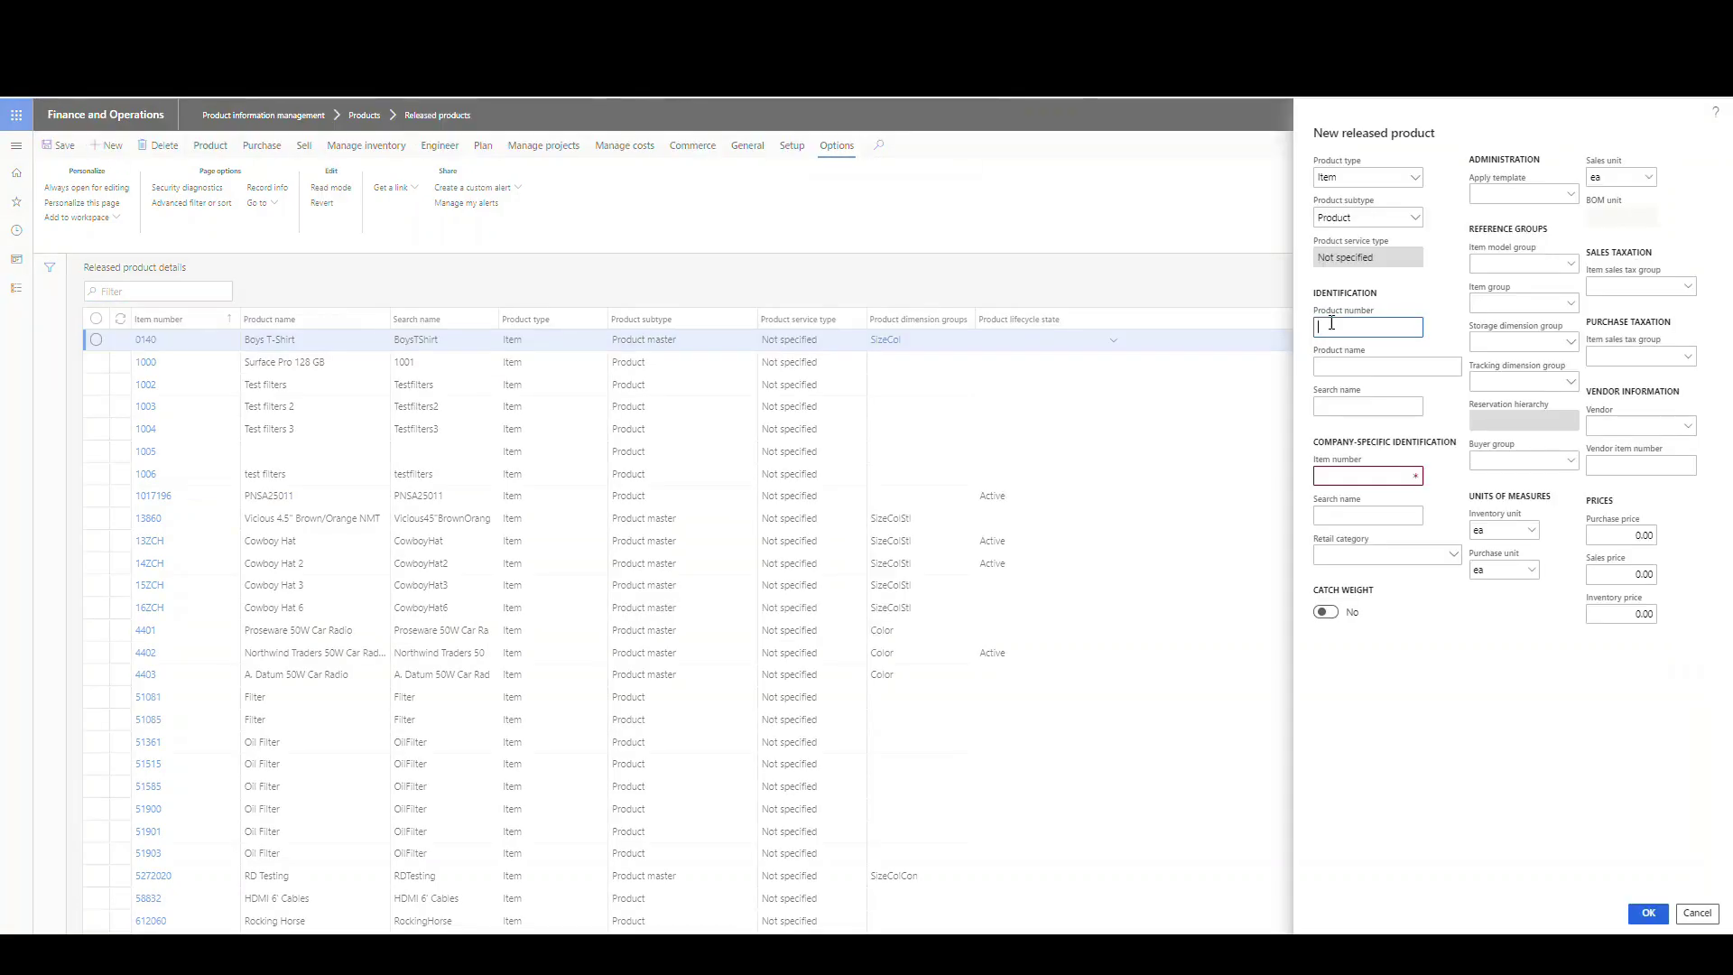
{"action": "type", "text": "Z012"}
{"action": "key", "text": "Tab"}
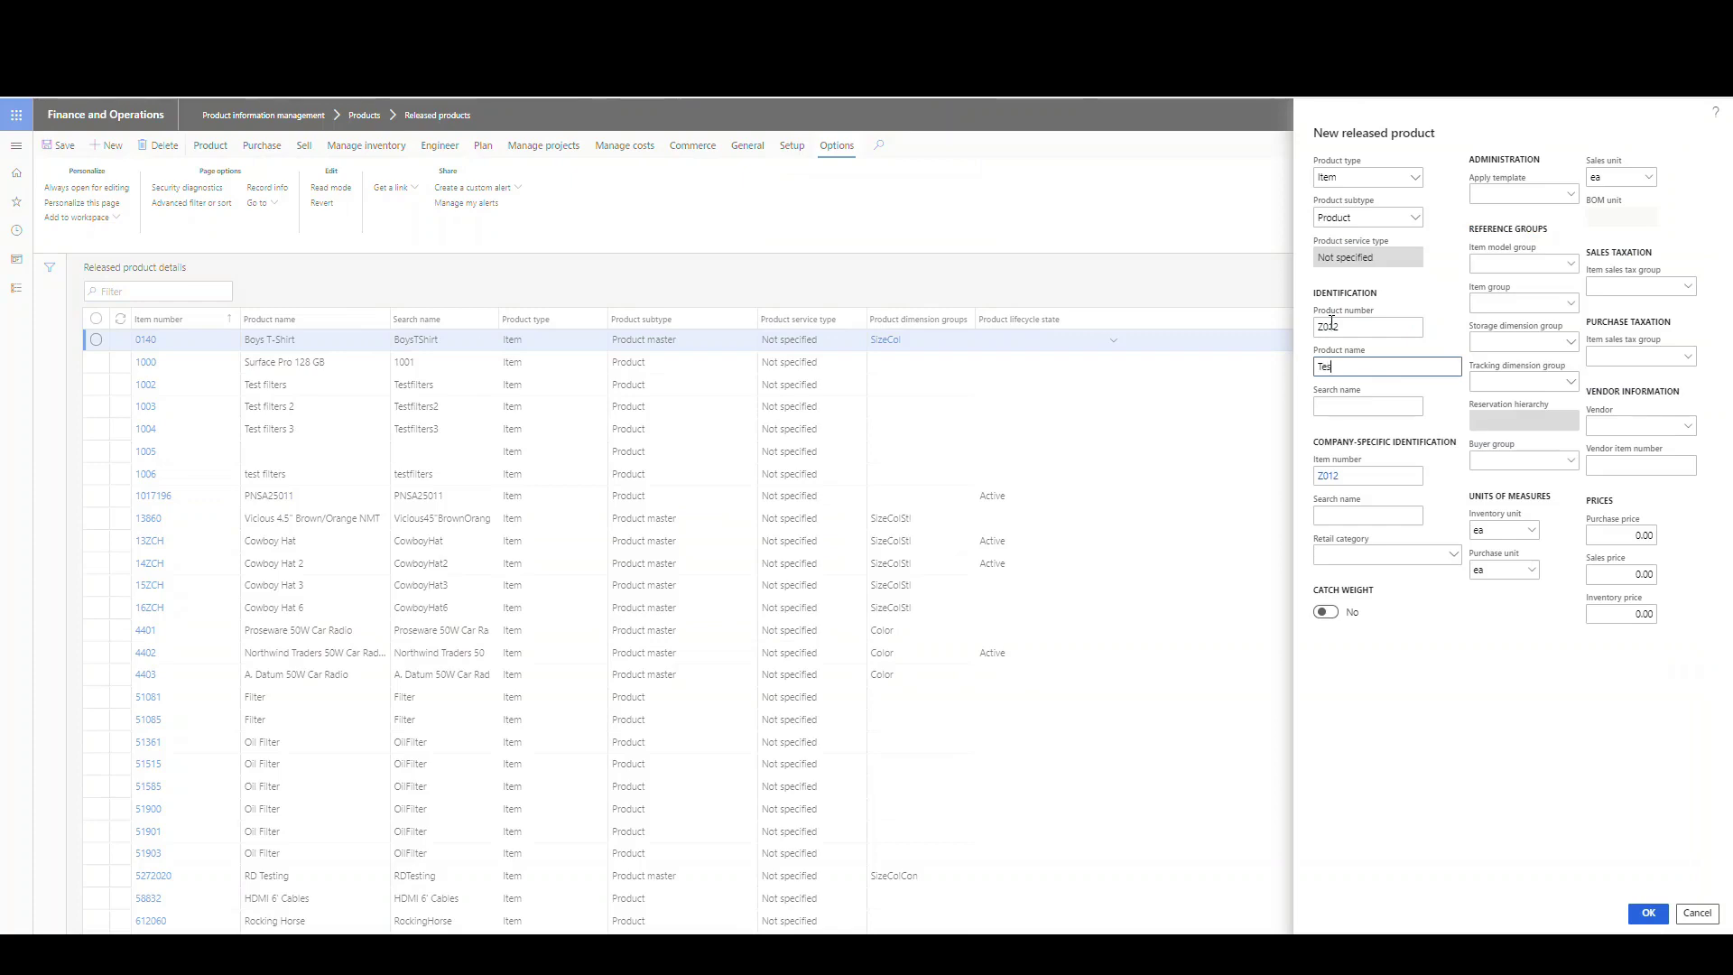
{"action": "type", "text": "Test Item 2"}
{"action": "key", "text": "Tab"}
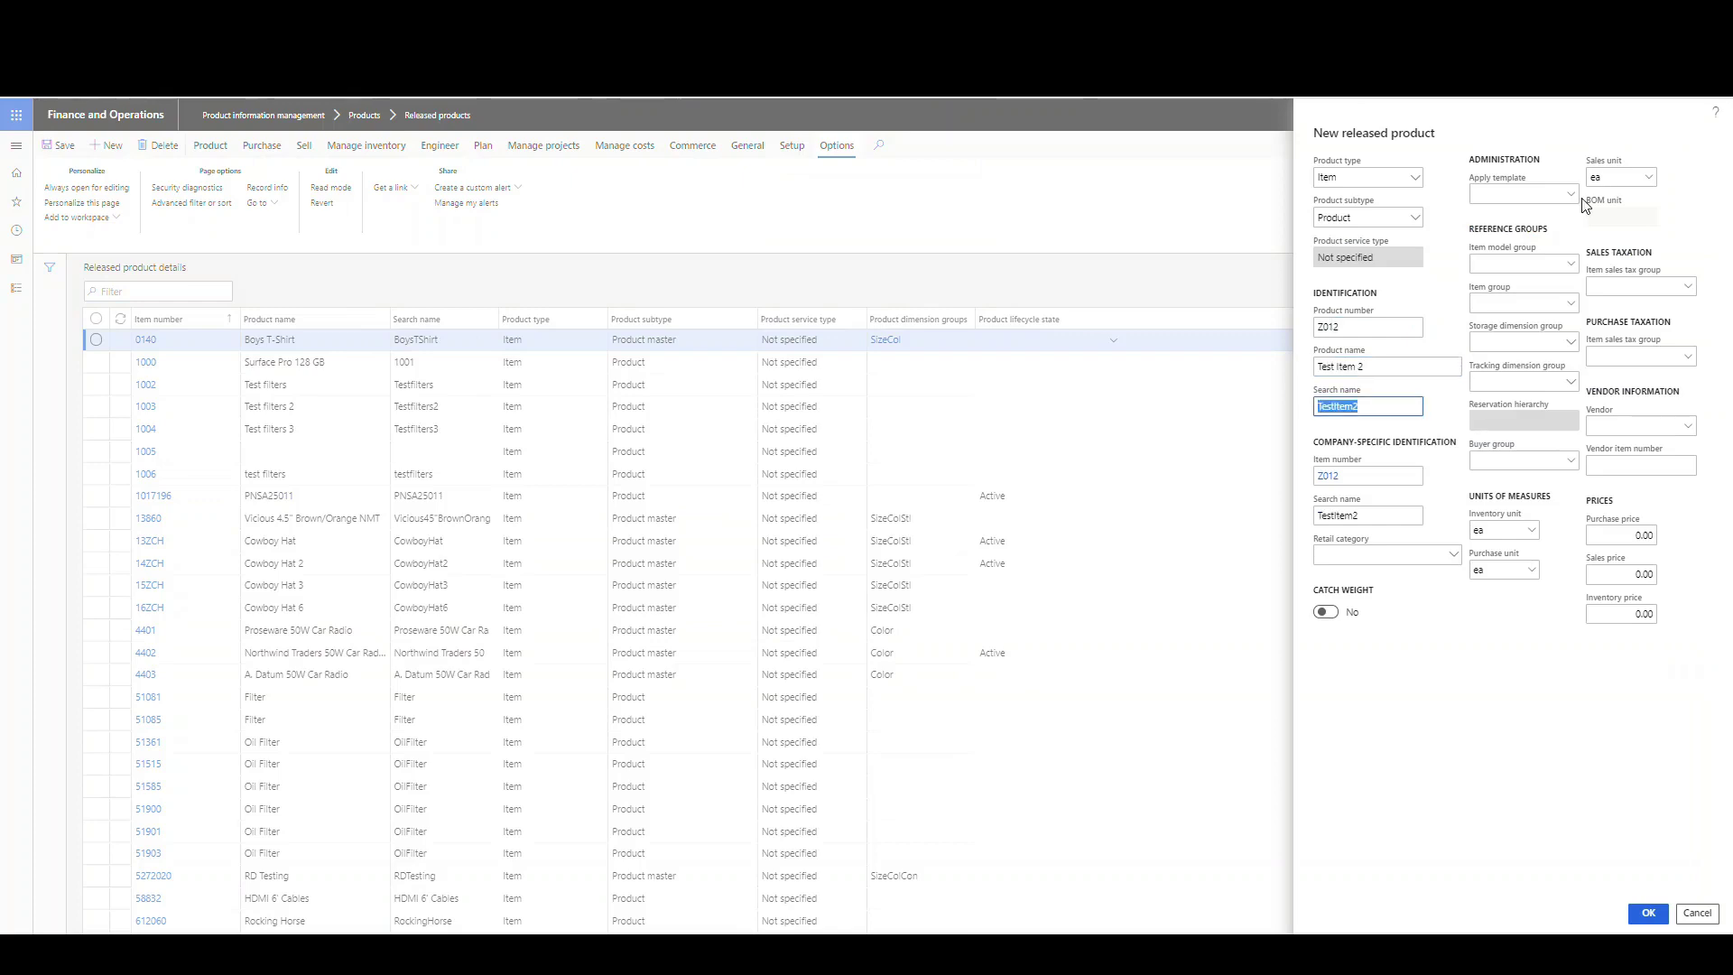
- Set the new product's item model group to FIFO and its item group to Audio
{"action": "left_click", "coordinate": [1572, 266]}
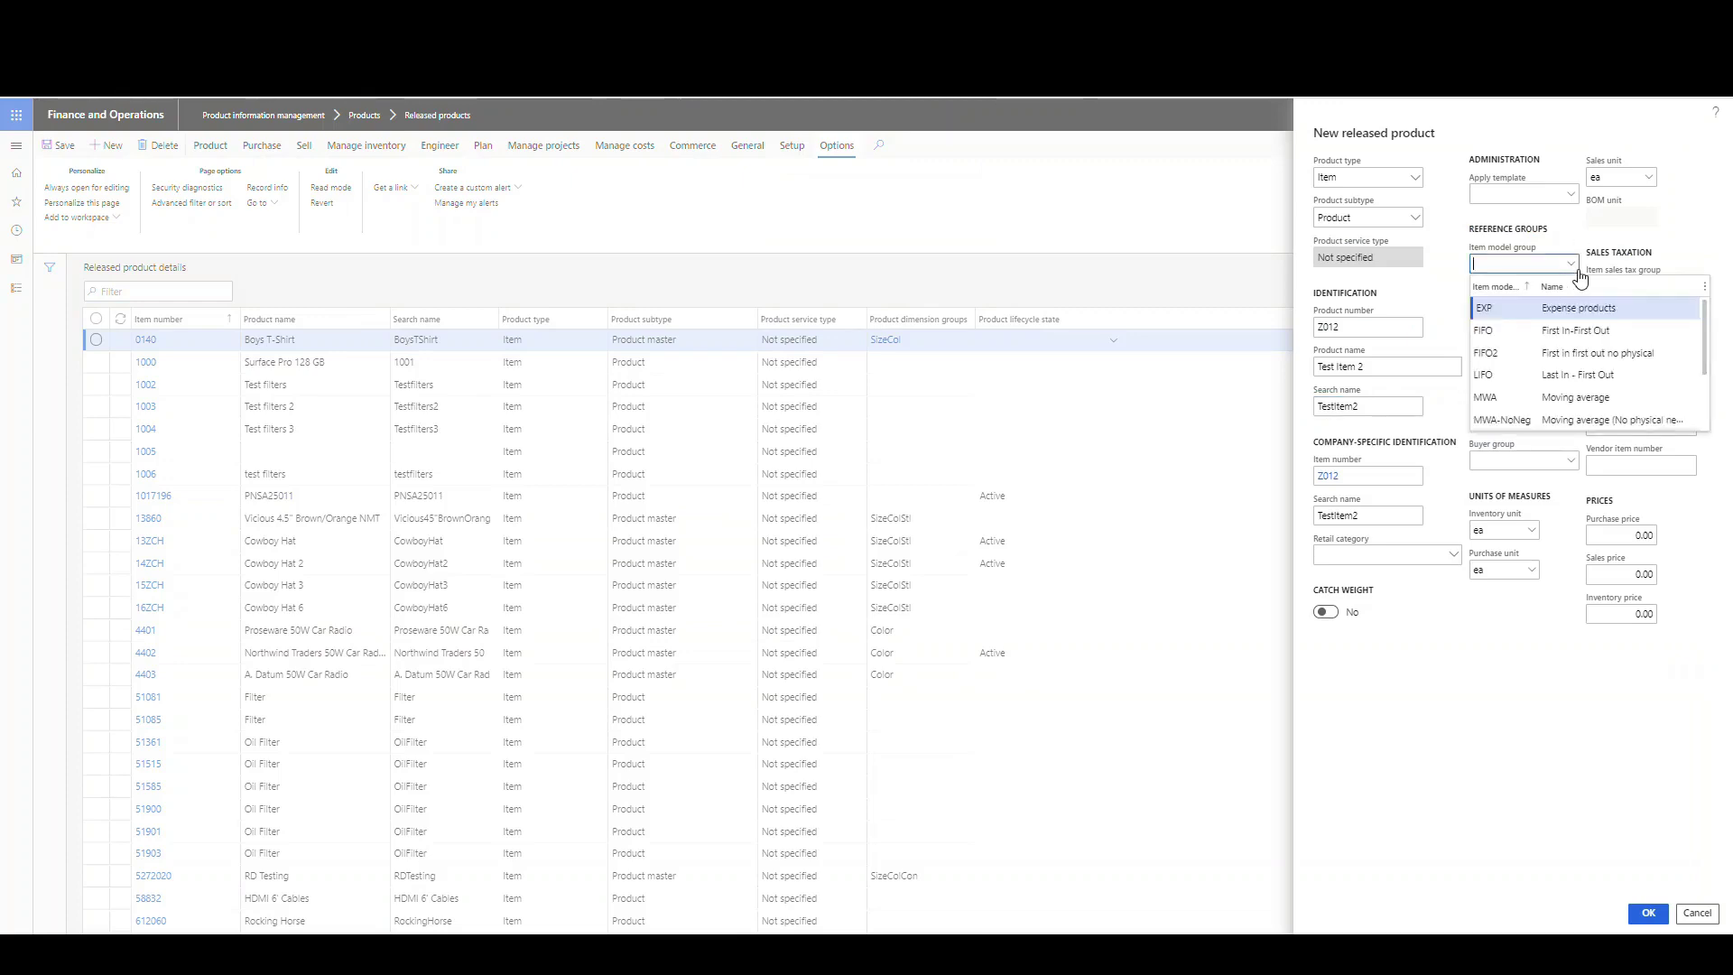
{"action": "left_click", "coordinate": [1568, 331]}
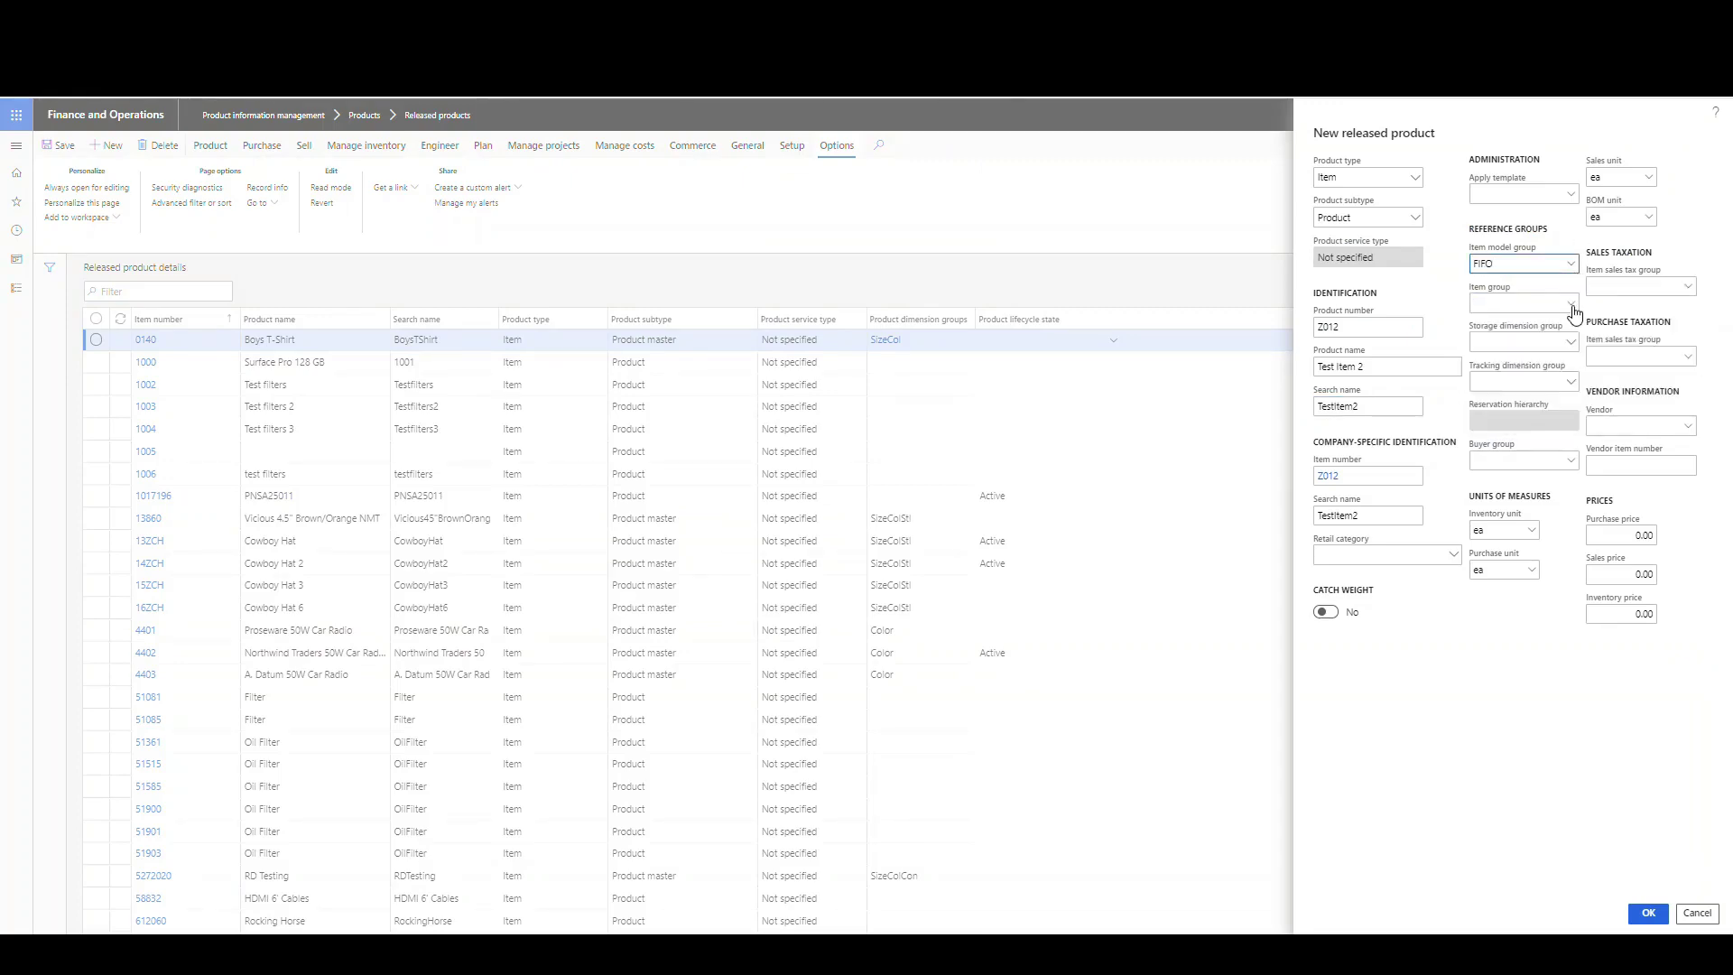
{"action": "left_click", "coordinate": [1572, 305]}
{"action": "left_click", "coordinate": [1522, 349]}
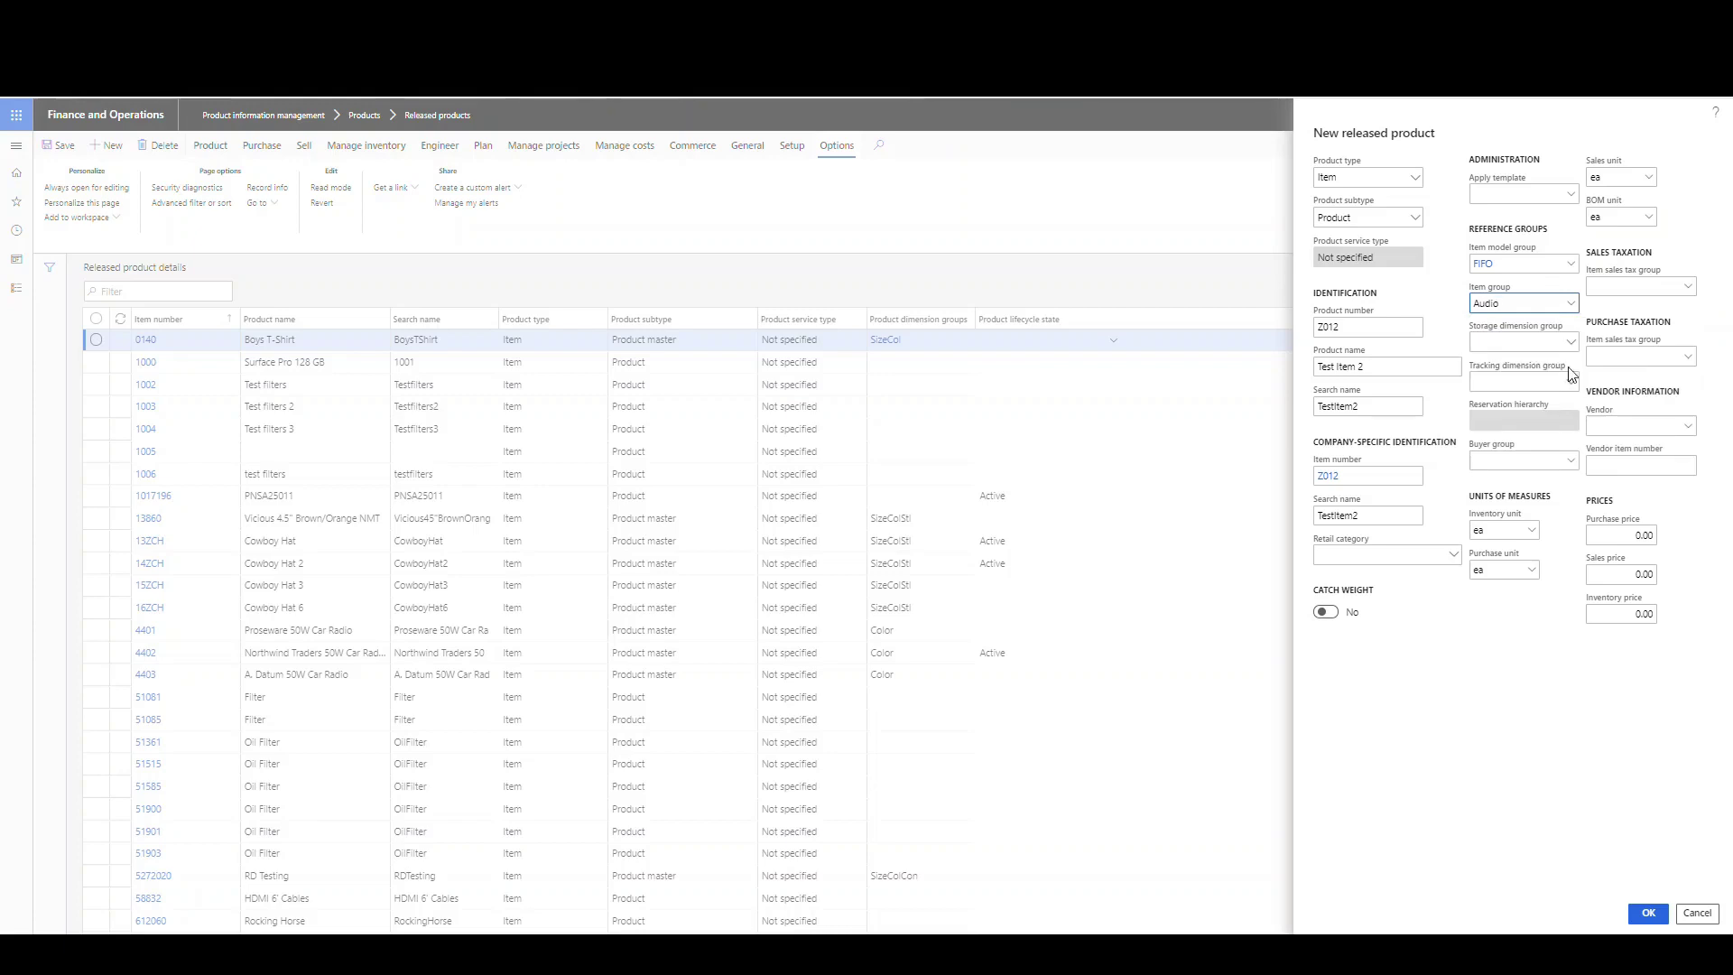
- Set the storage dimension group to Ware and the tracking dimension group to None, and create the released product
{"action": "left_click", "coordinate": [1572, 342]}
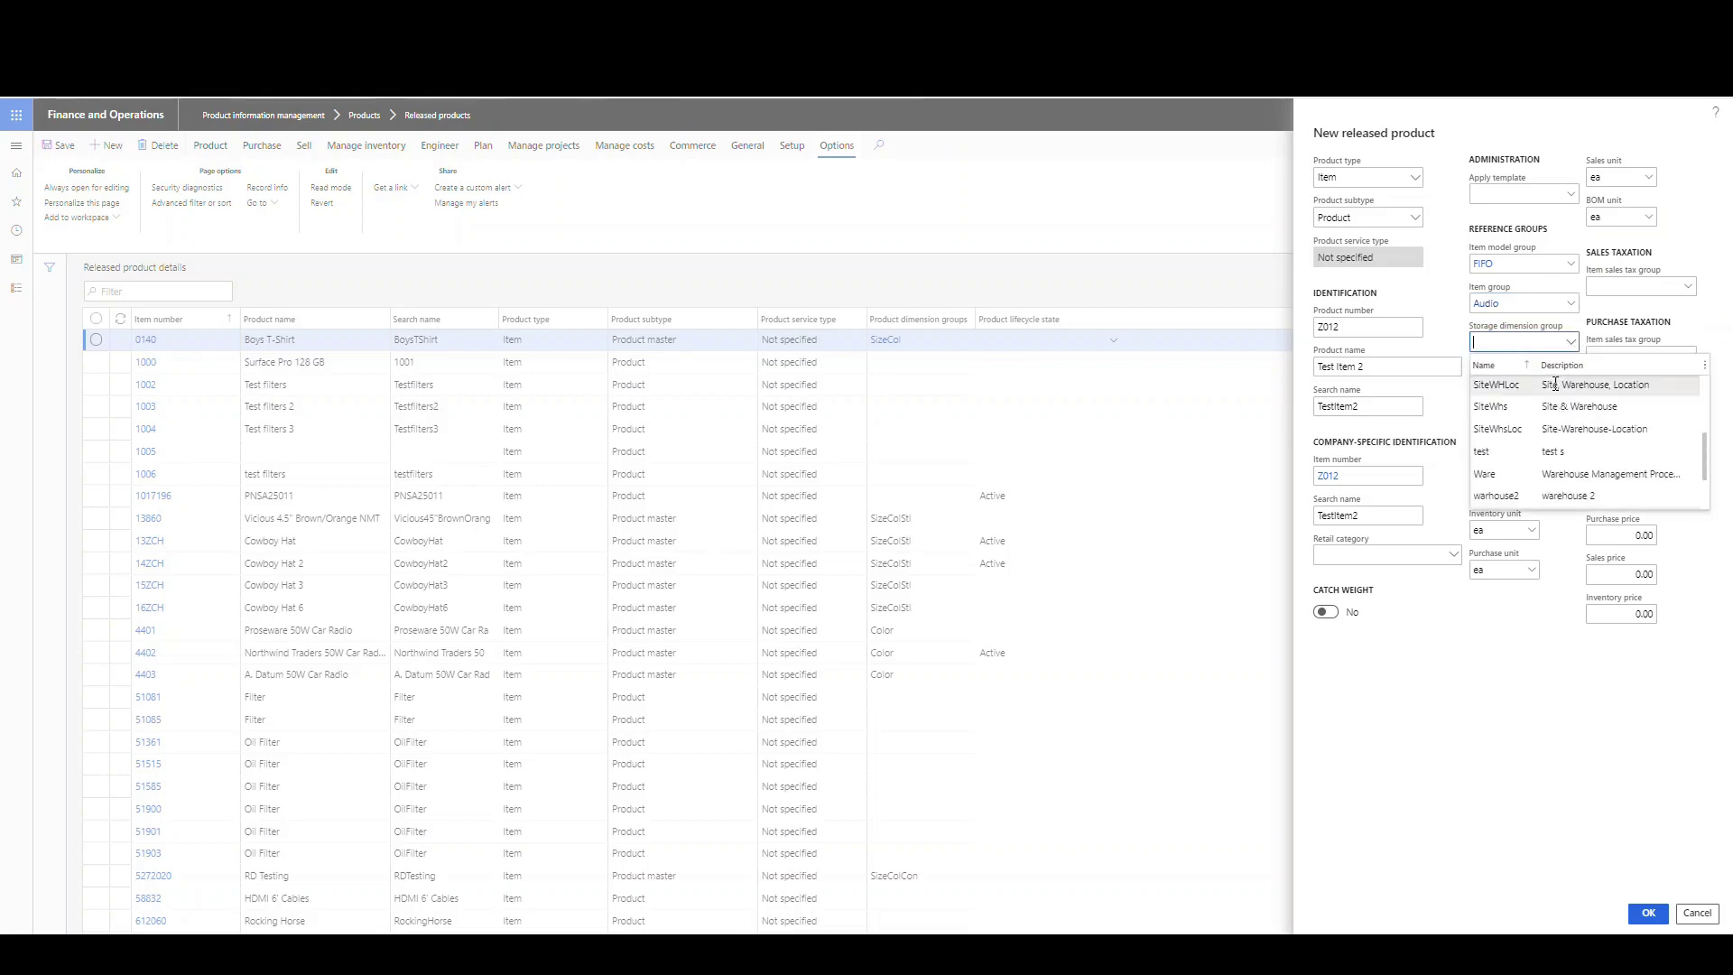
{"action": "scroll", "coordinate": [1556, 397], "scroll_direction": "down", "scroll_amount": 1}
{"action": "left_click", "coordinate": [1547, 425]}
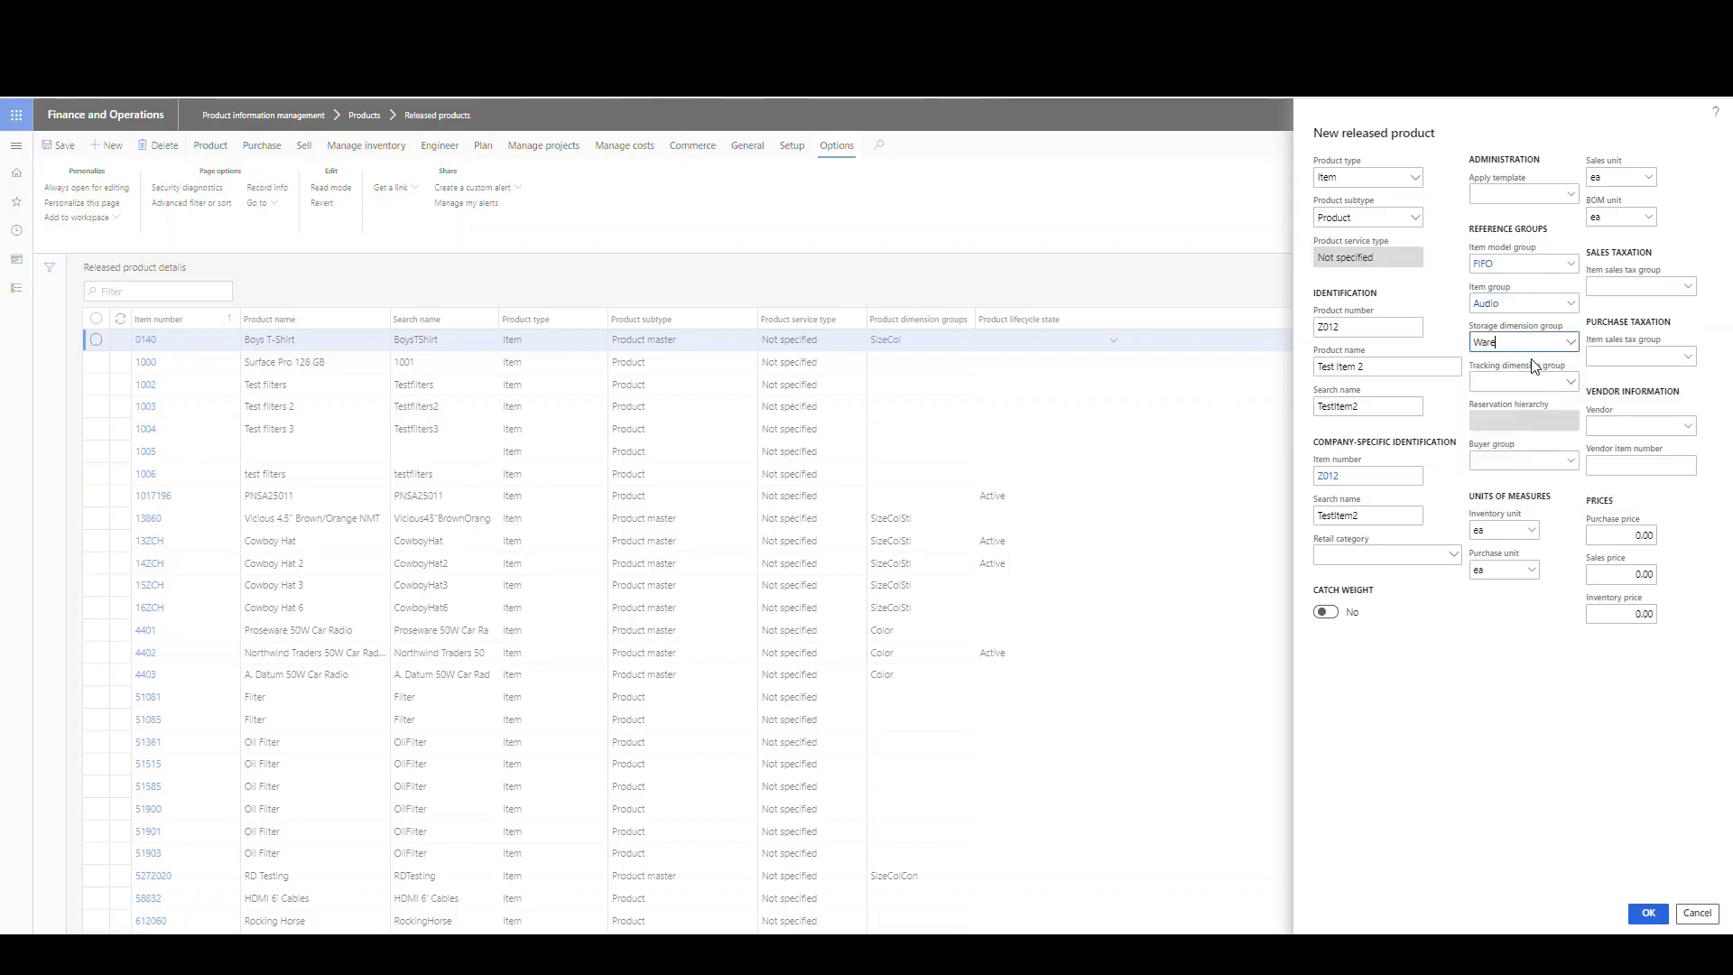
{"action": "left_click", "coordinate": [1572, 383]}
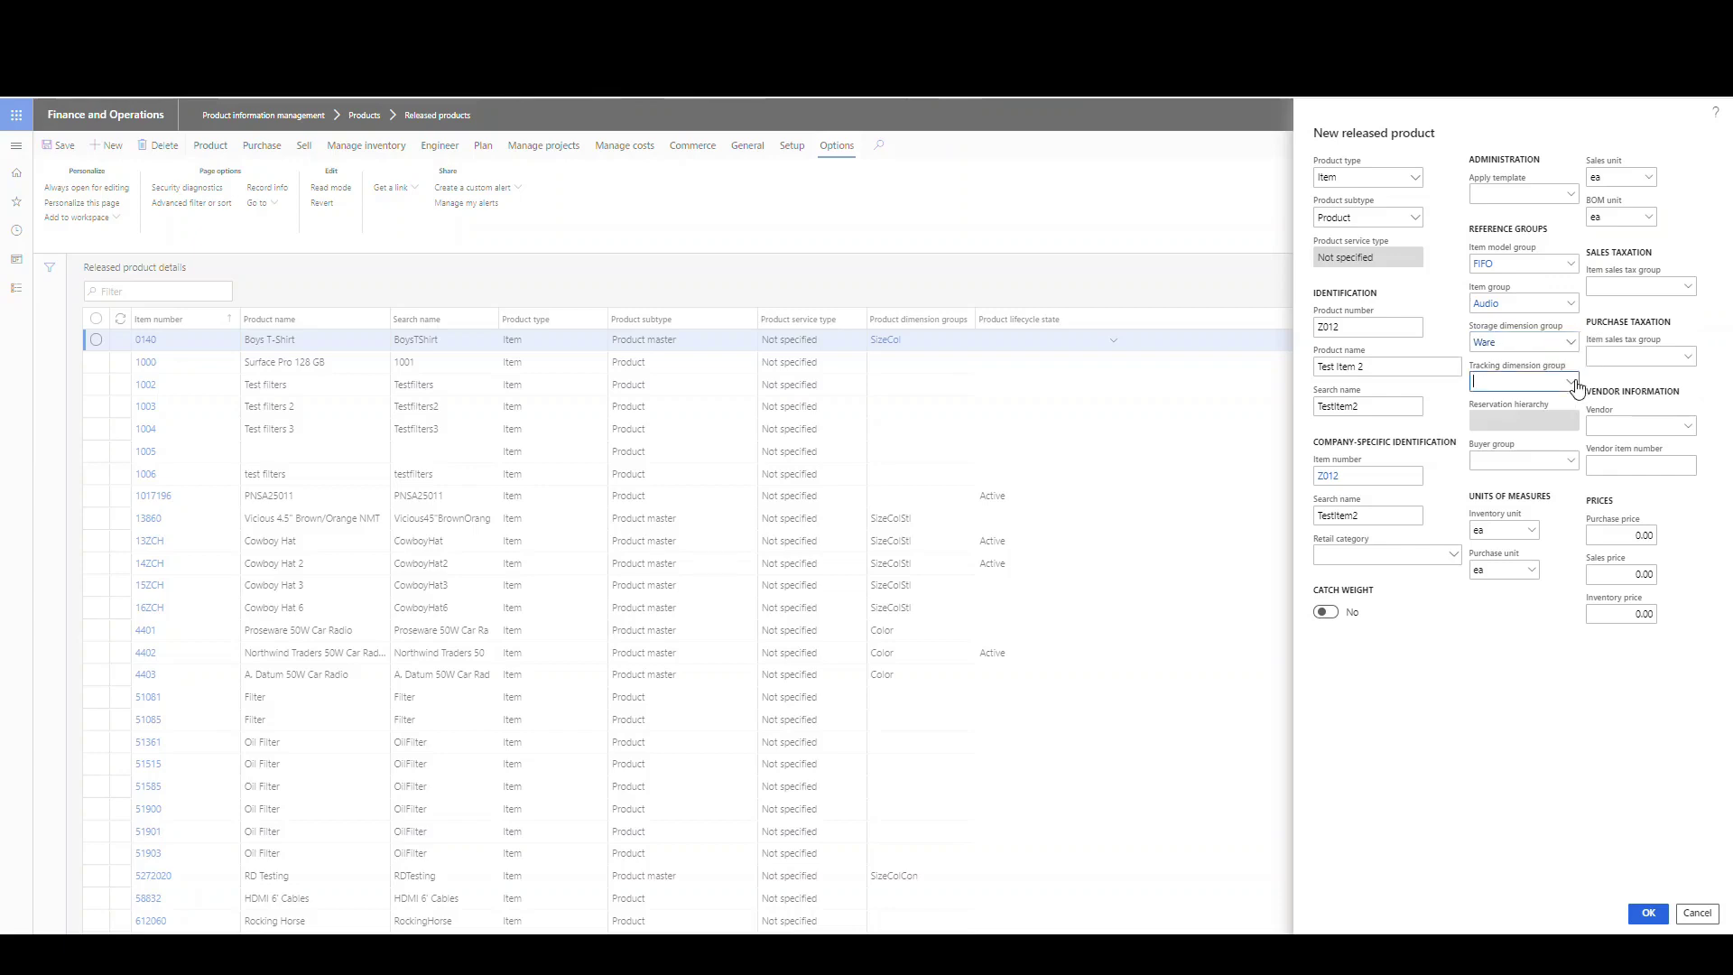
{"action": "left_click", "coordinate": [1515, 536]}
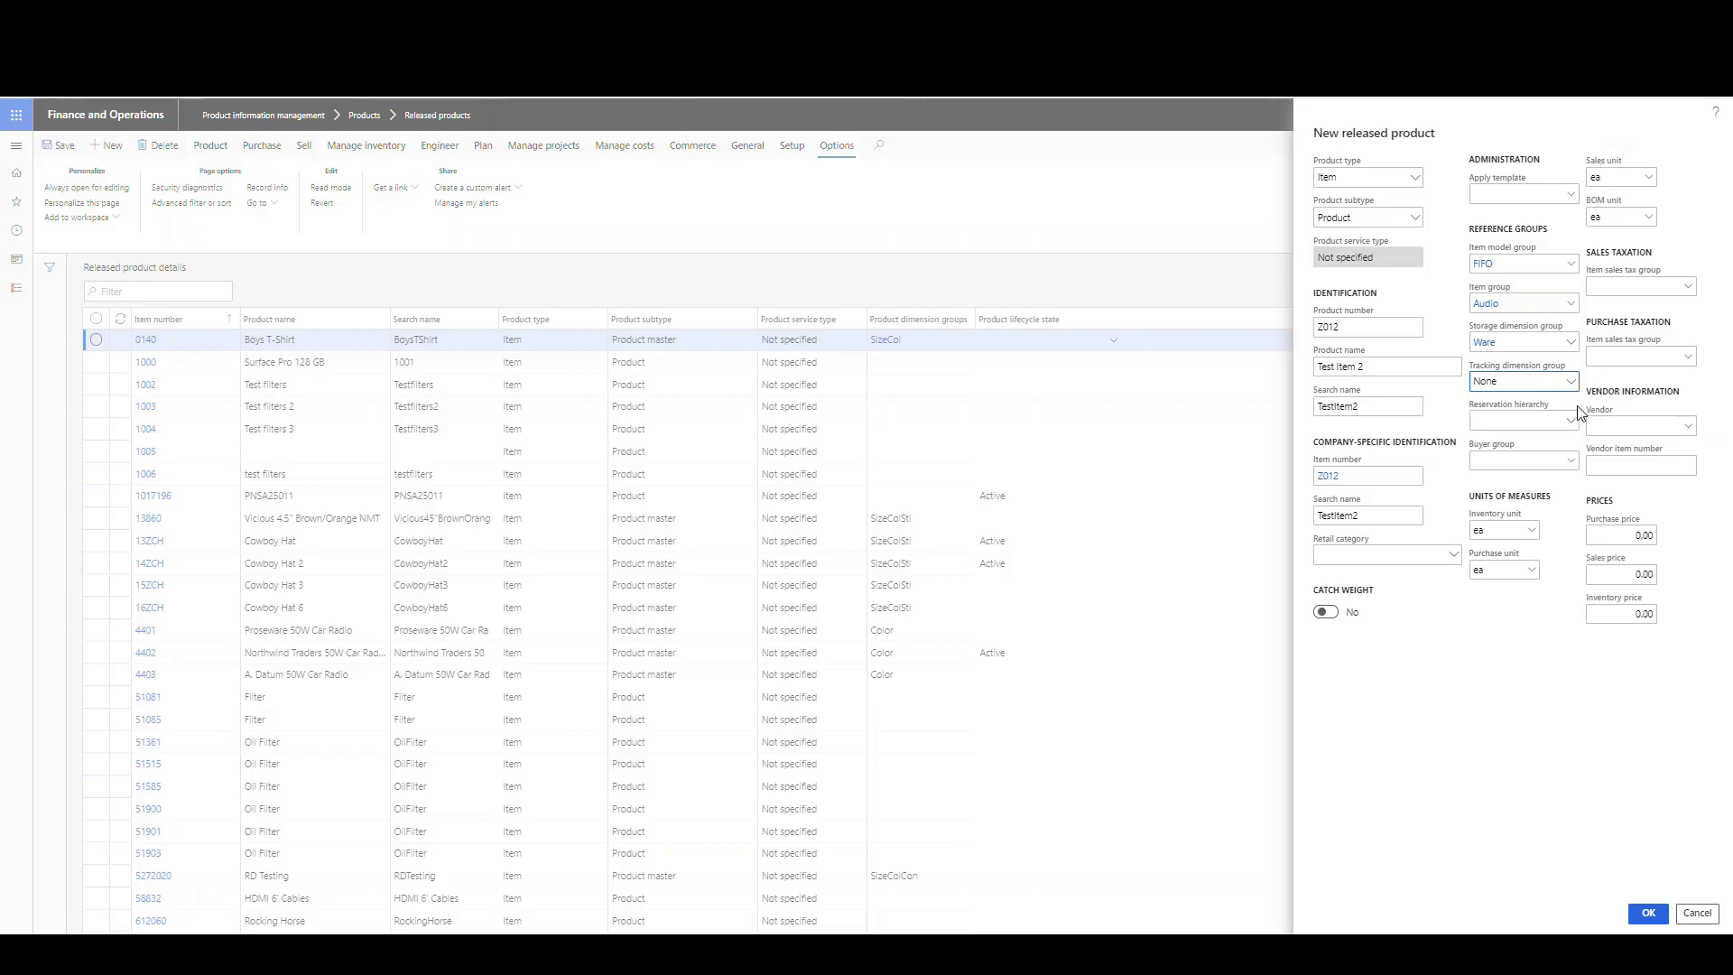
{"action": "left_click", "coordinate": [1647, 915]}
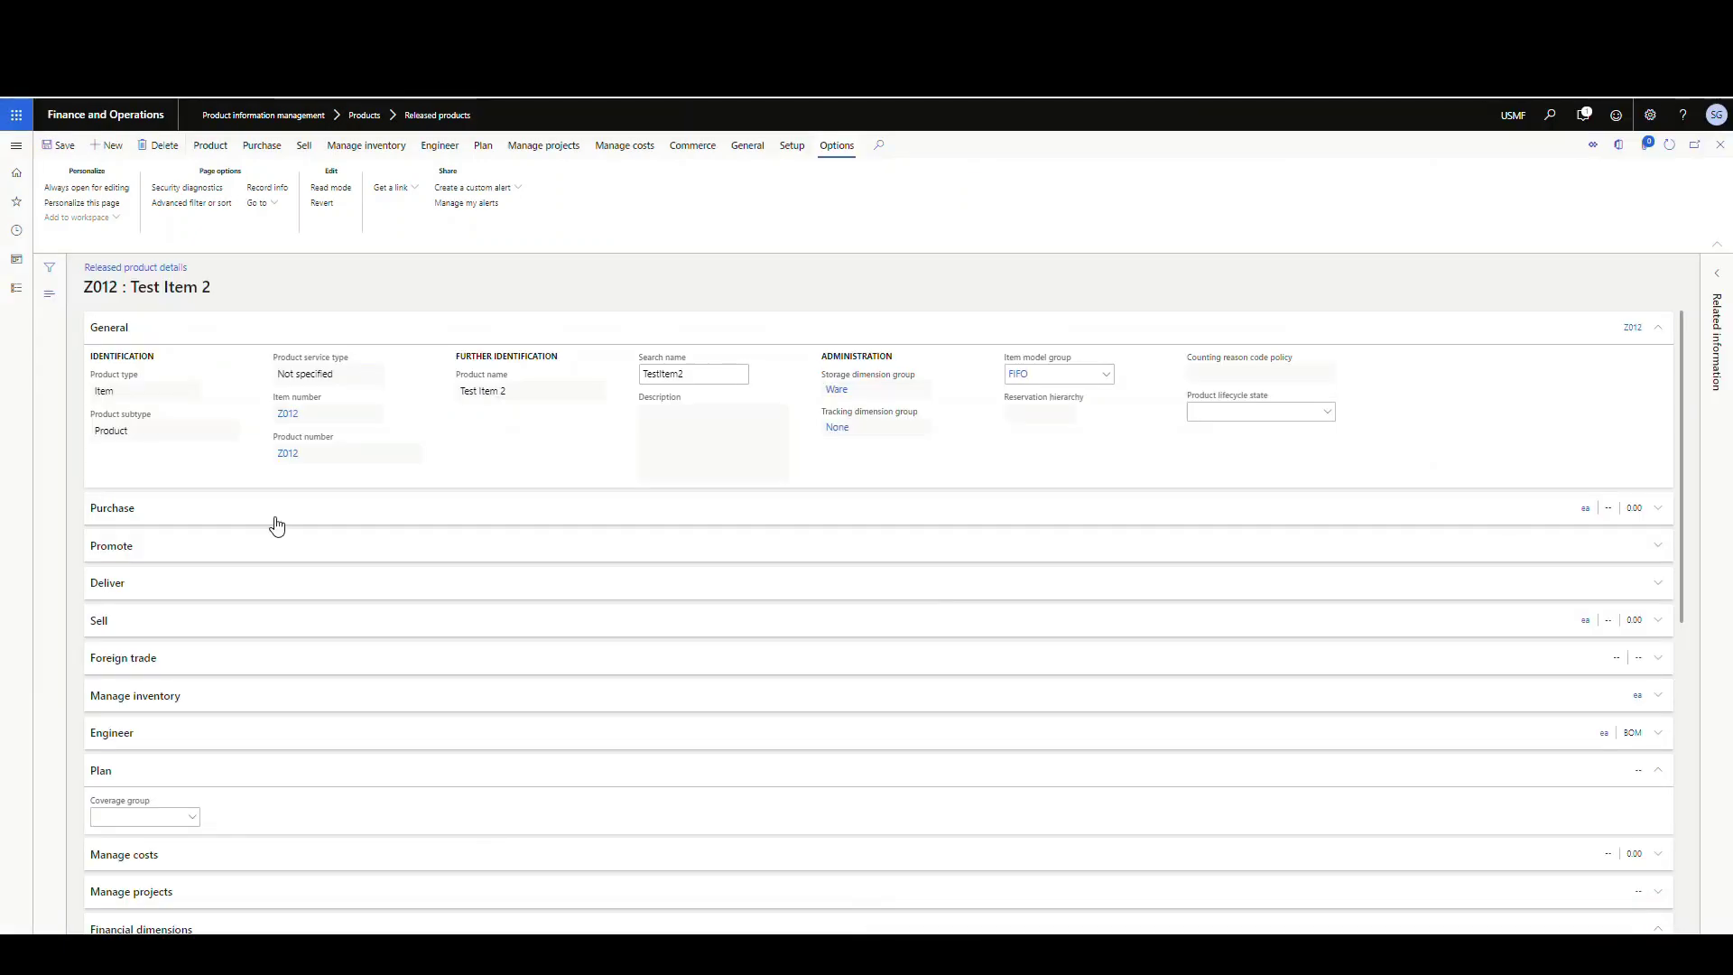
- Review the Plan, Financial dimensions and Warehouse sections of the new product Z012
{"action": "scroll", "coordinate": [233, 593], "scroll_direction": "down", "scroll_amount": 3}
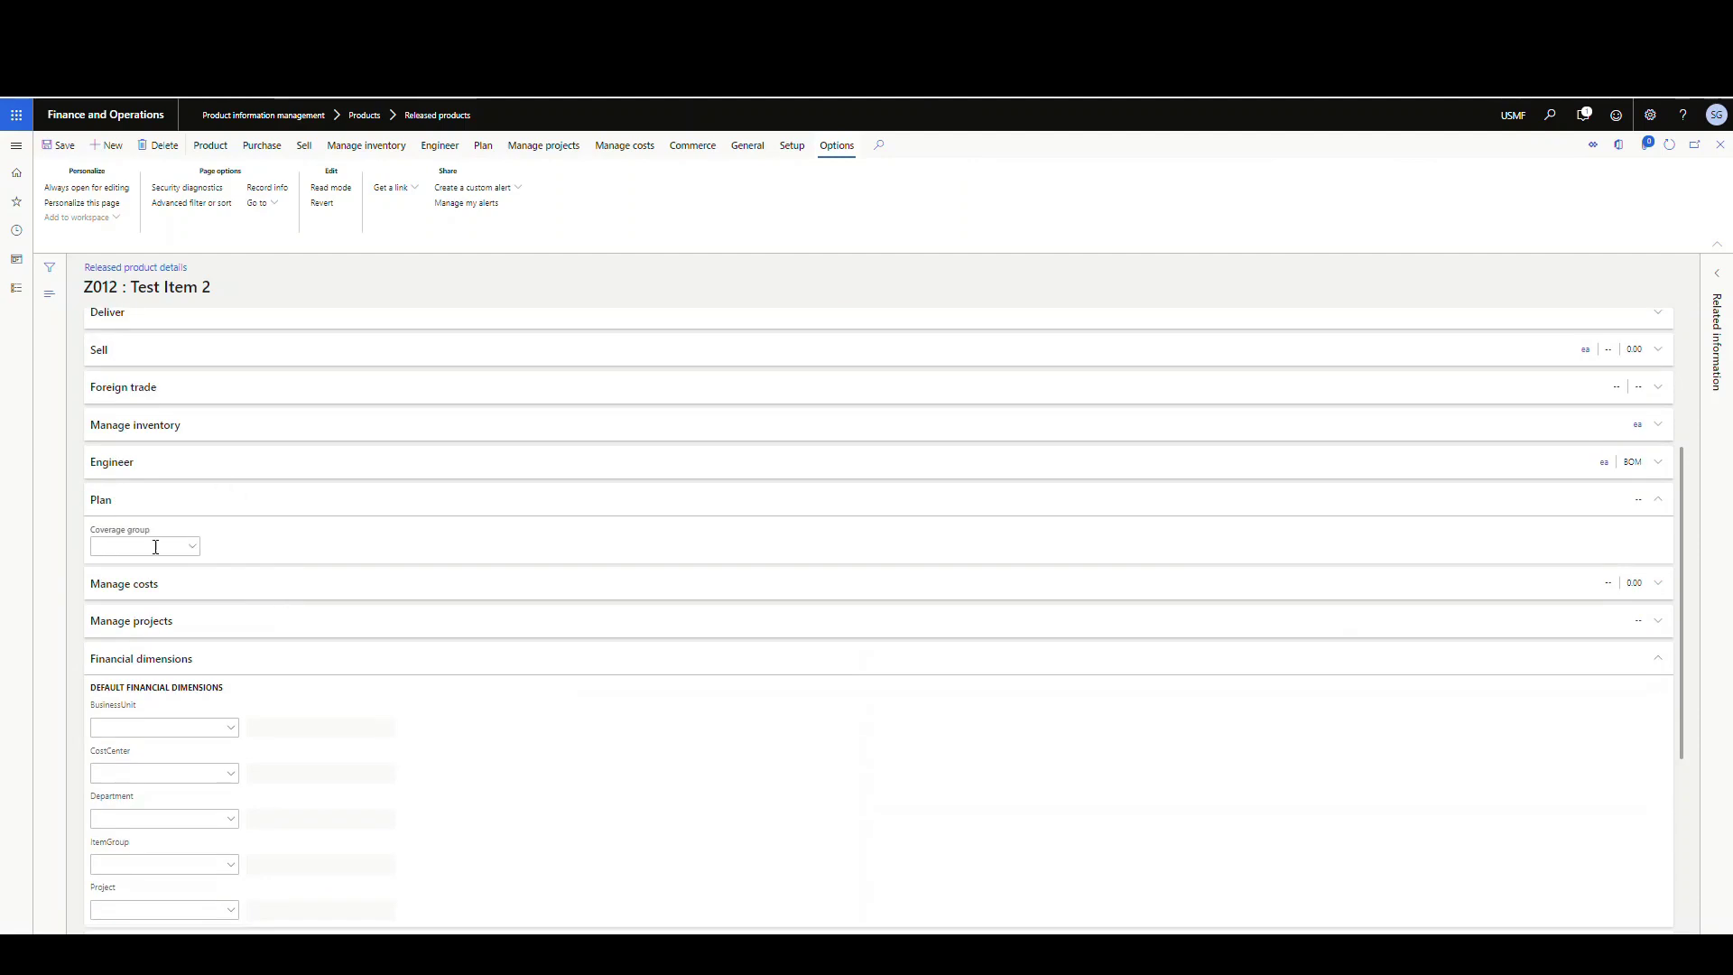
{"action": "scroll", "coordinate": [304, 618], "scroll_direction": "down", "scroll_amount": 3}
{"action": "scroll", "coordinate": [304, 617], "scroll_direction": "down", "scroll_amount": 1}
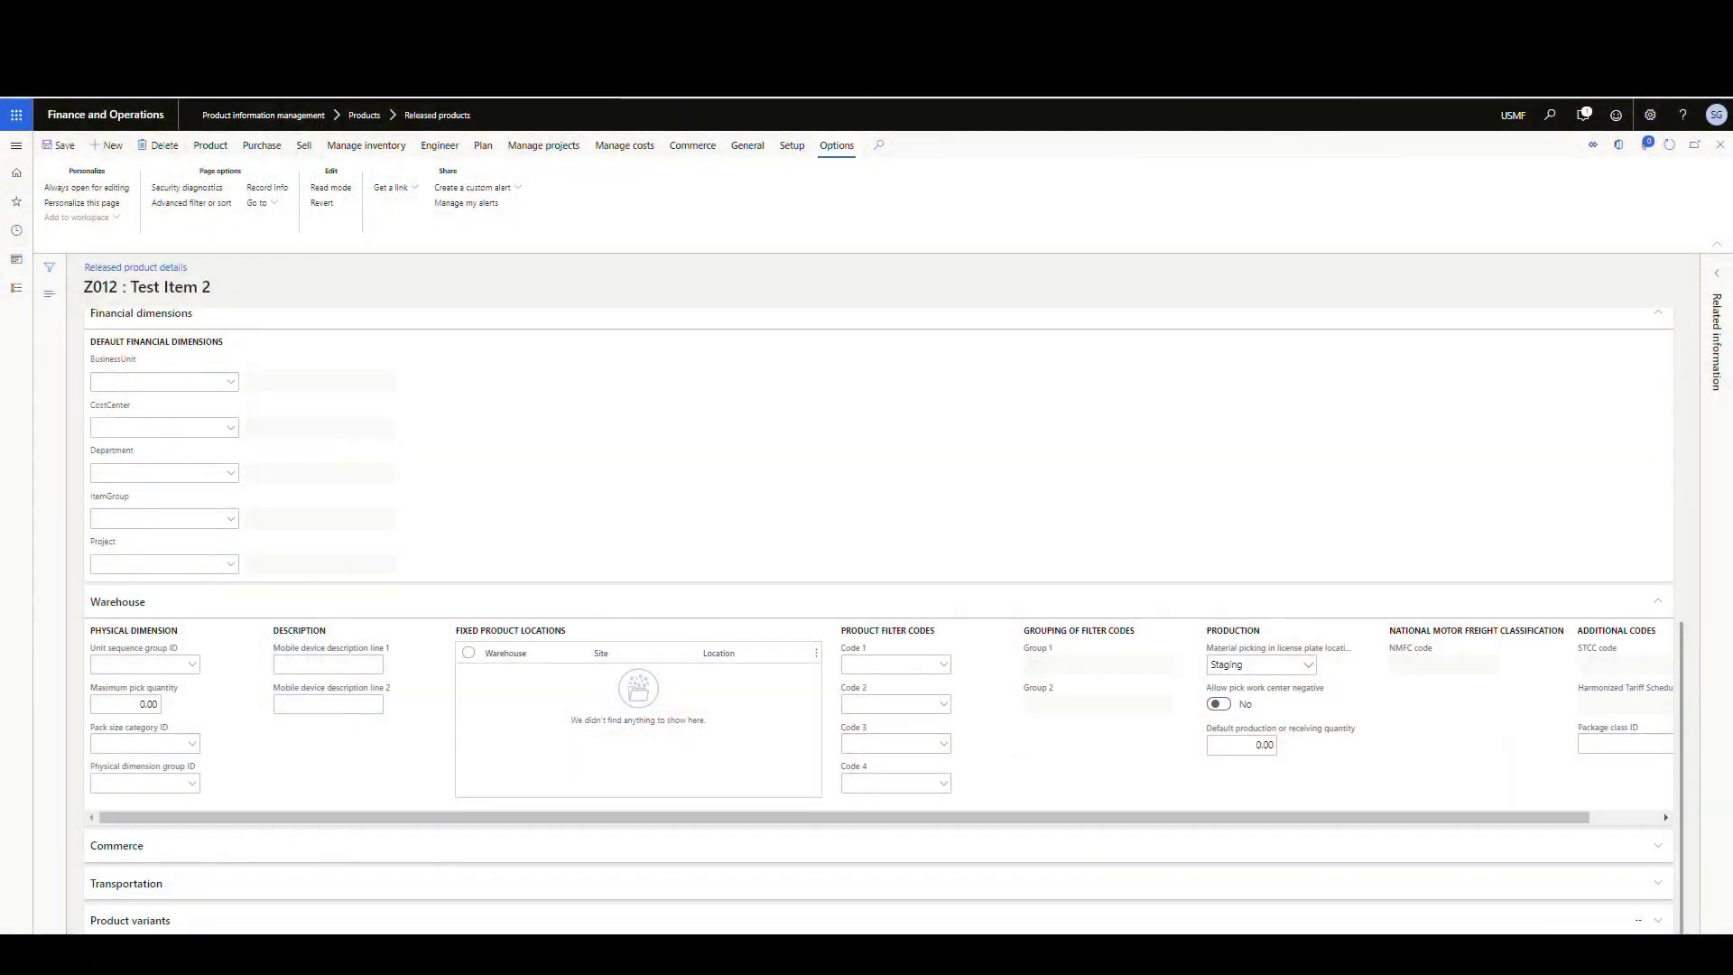
- Switch to Power Apps, open the details of the Update Released Product flow and refresh its 28-day run history
{"action": "mouse_move", "coordinate": [199, 955]}
{"action": "left_click", "coordinate": [101, 880]}
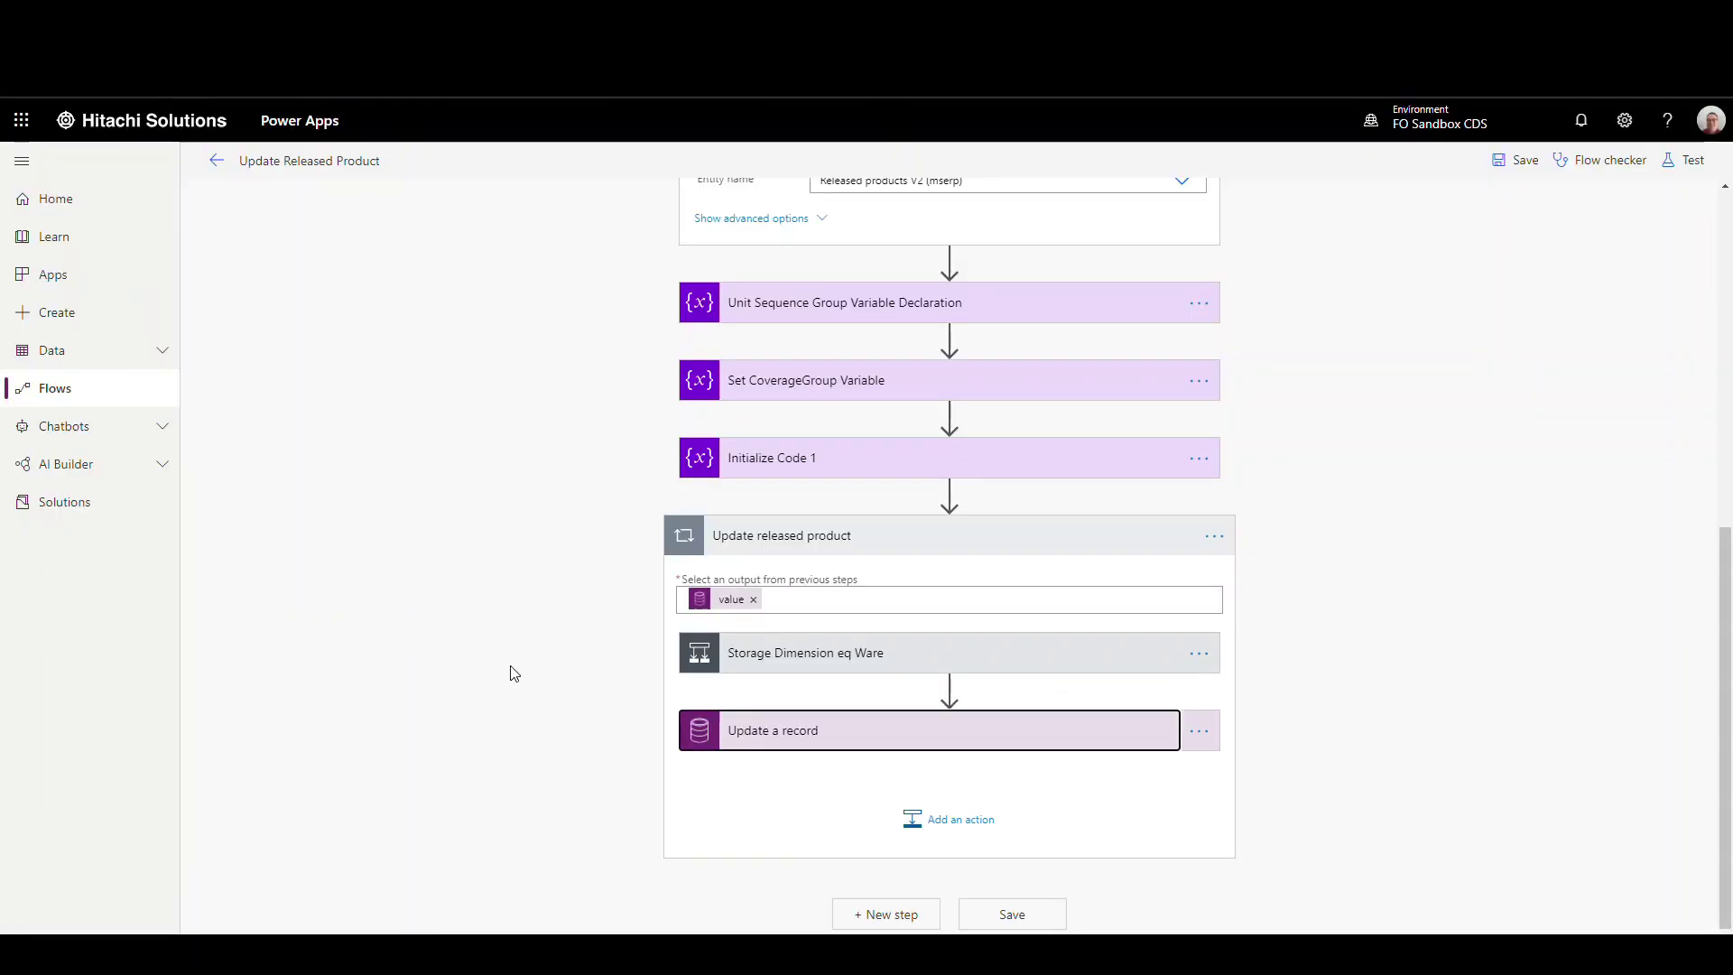
{"action": "left_click", "coordinate": [215, 163]}
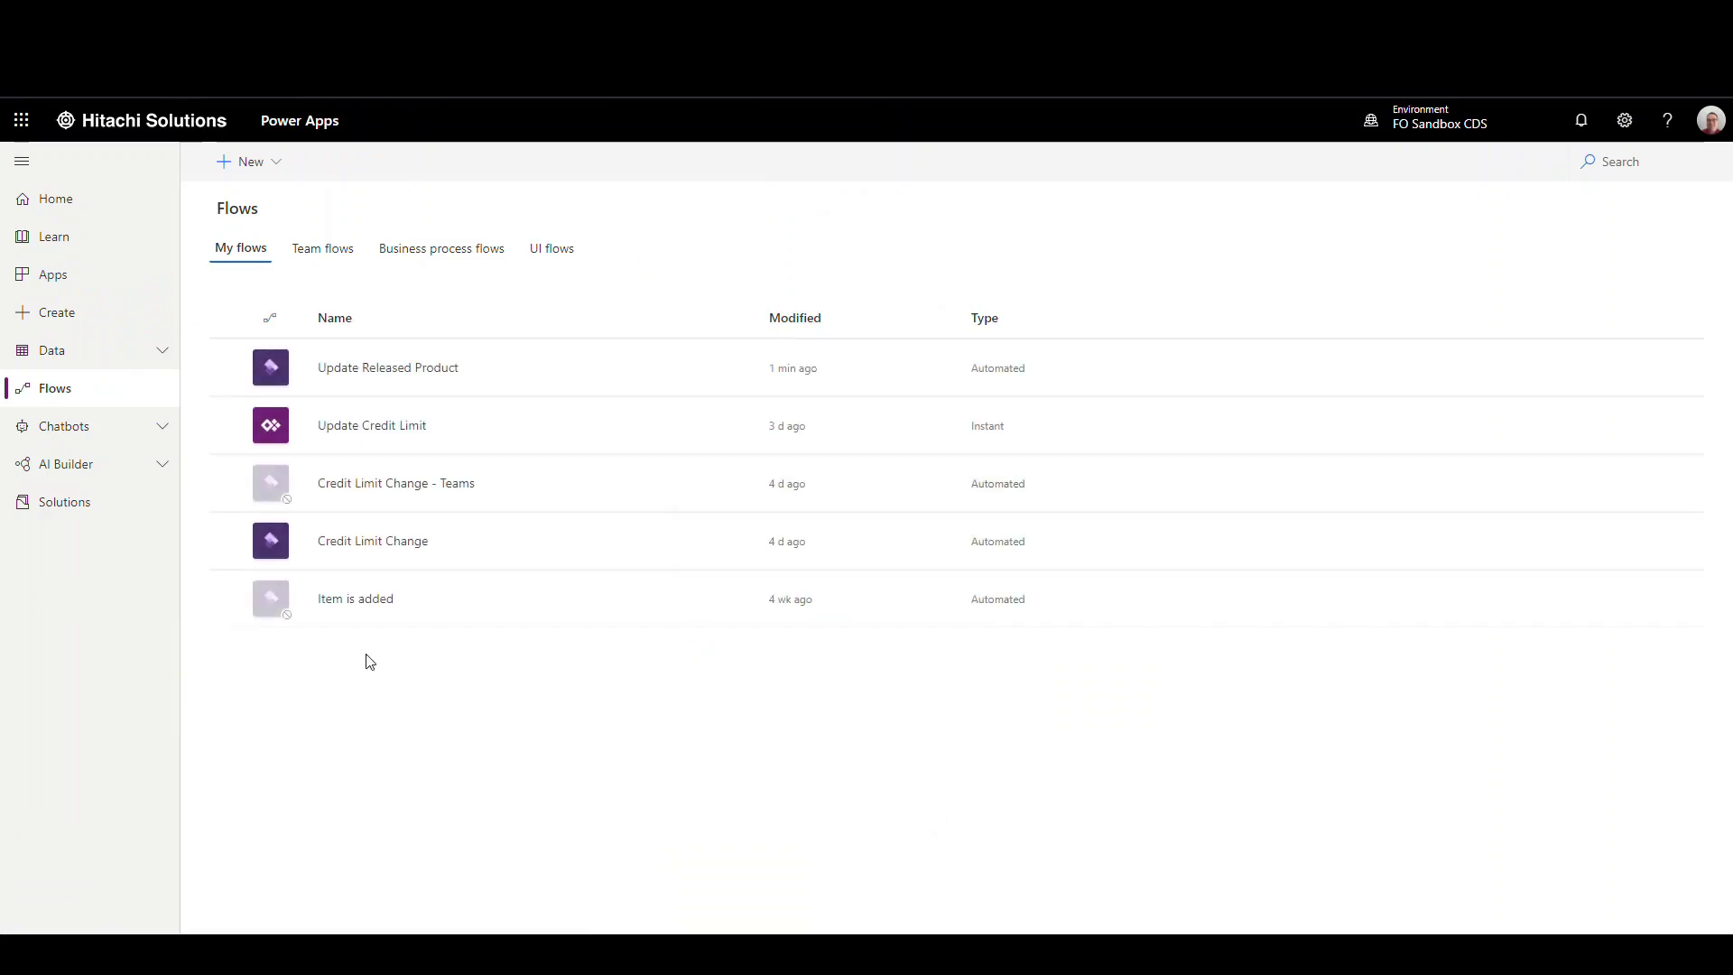
{"action": "left_click", "coordinate": [390, 370]}
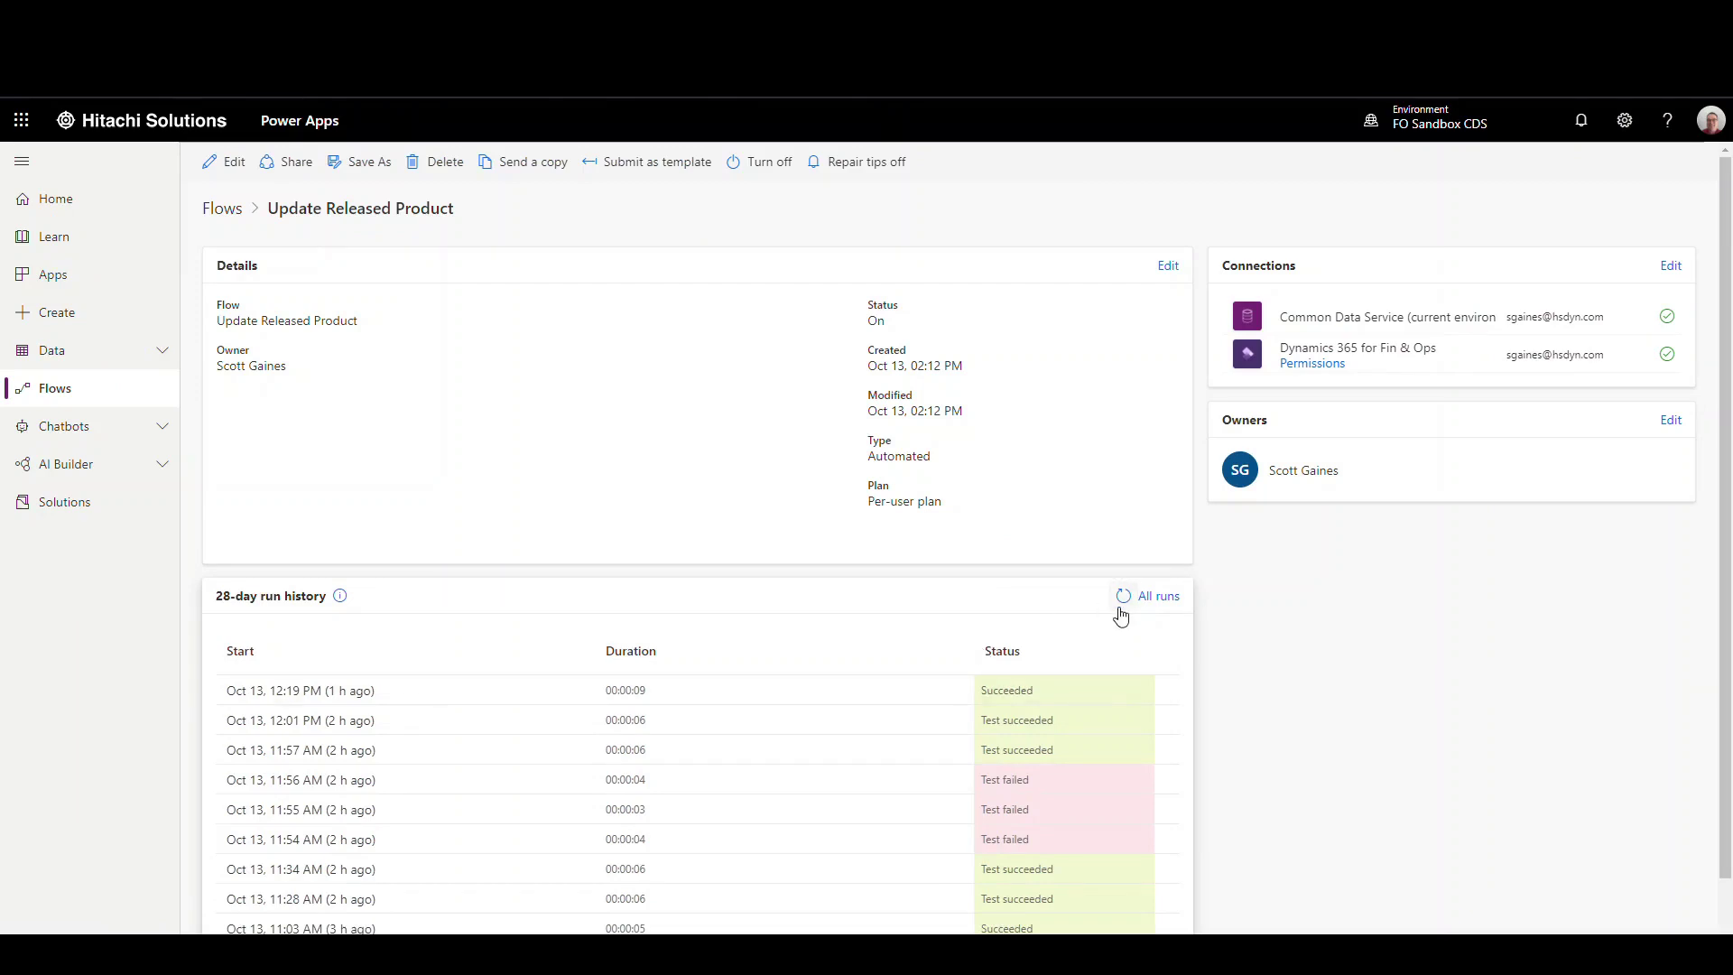
{"action": "left_click", "coordinate": [1123, 603]}
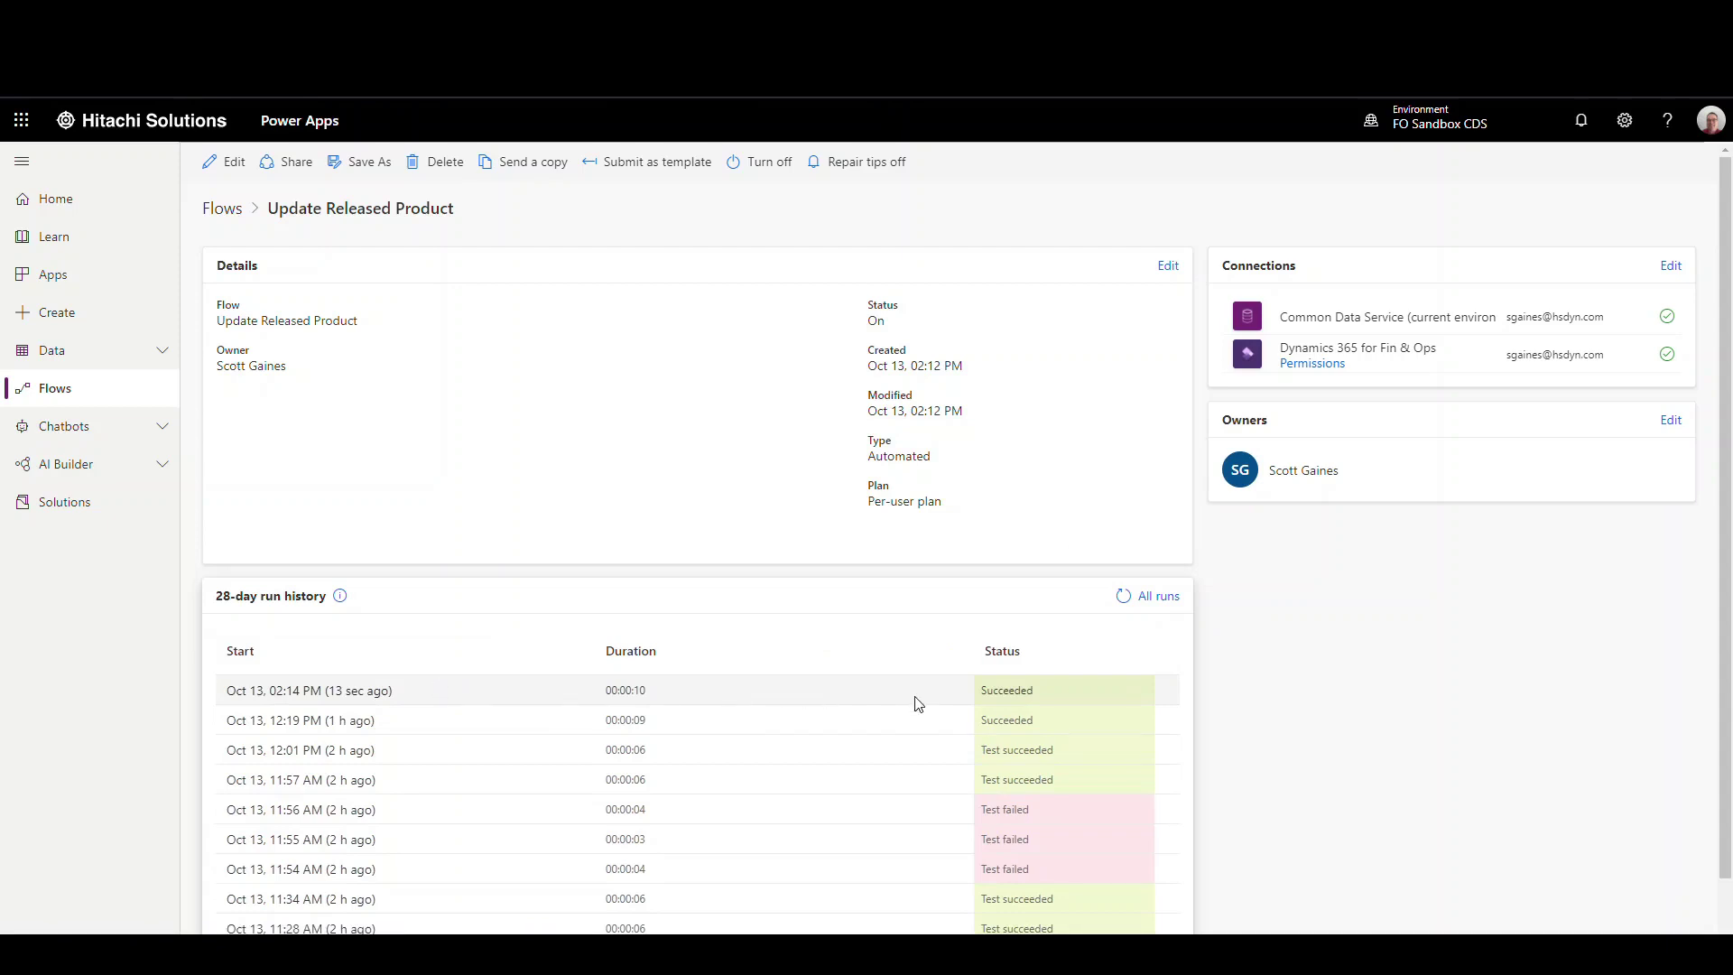
- Switch back to product Z012 in Finance and Operations, review its Plan and Warehouse sections, and refresh the record
{"action": "mouse_move", "coordinate": [199, 955]}
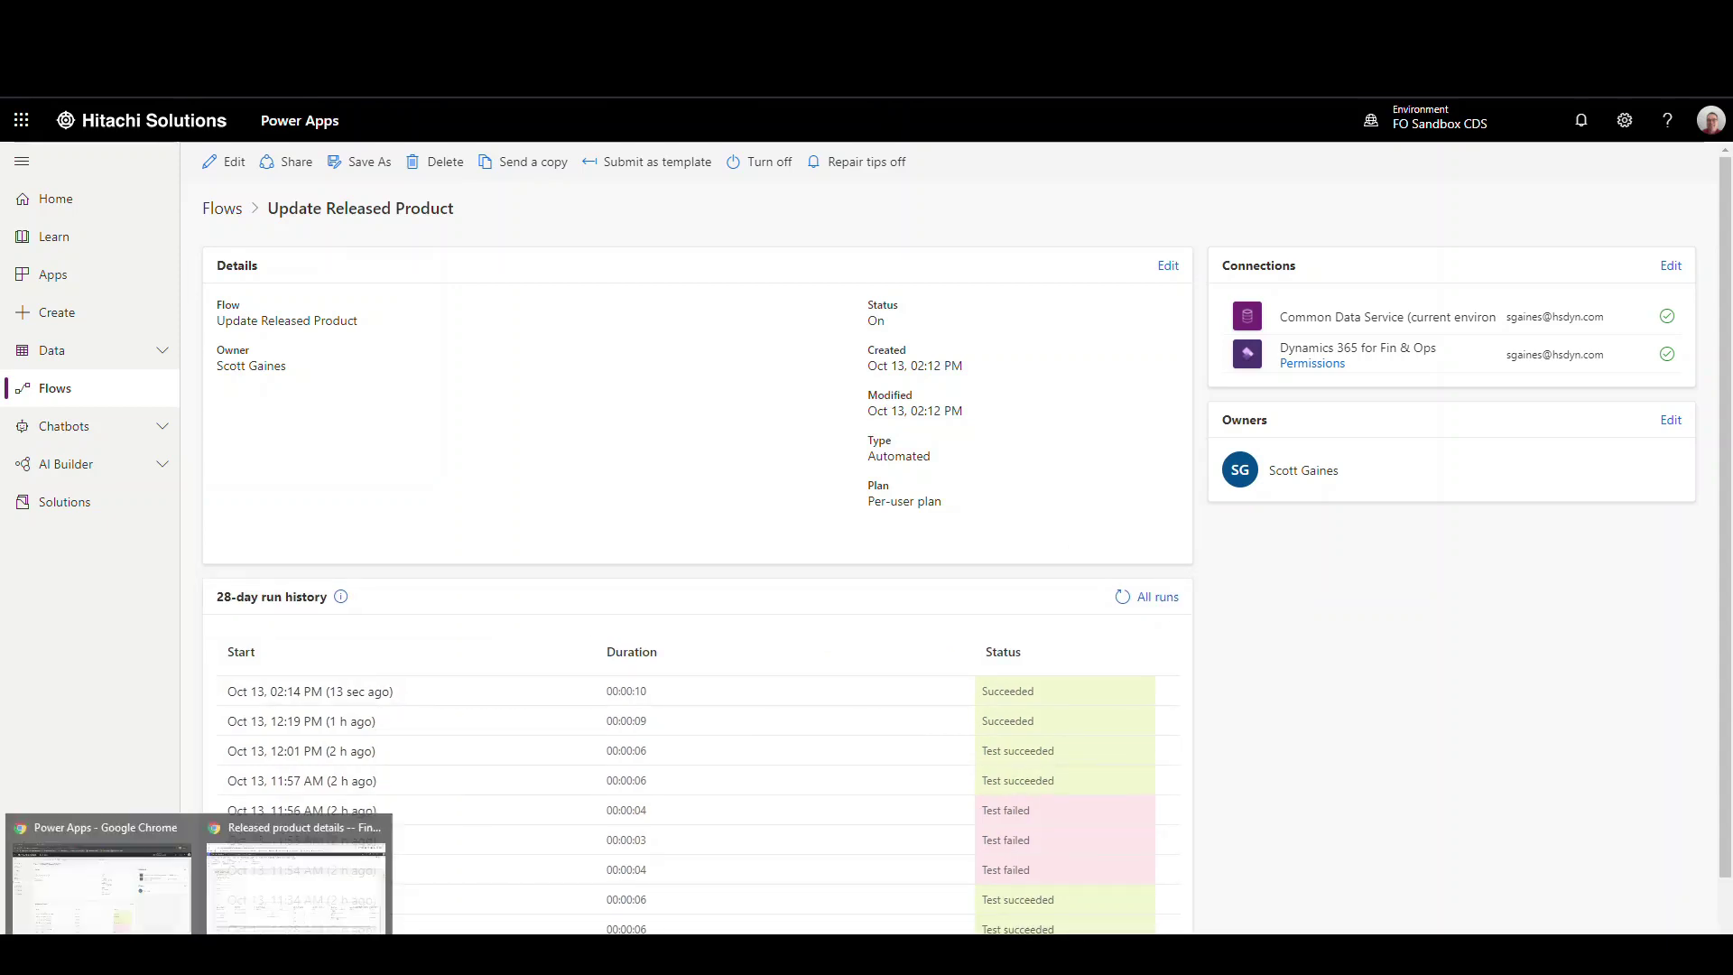
{"action": "left_click", "coordinate": [295, 907]}
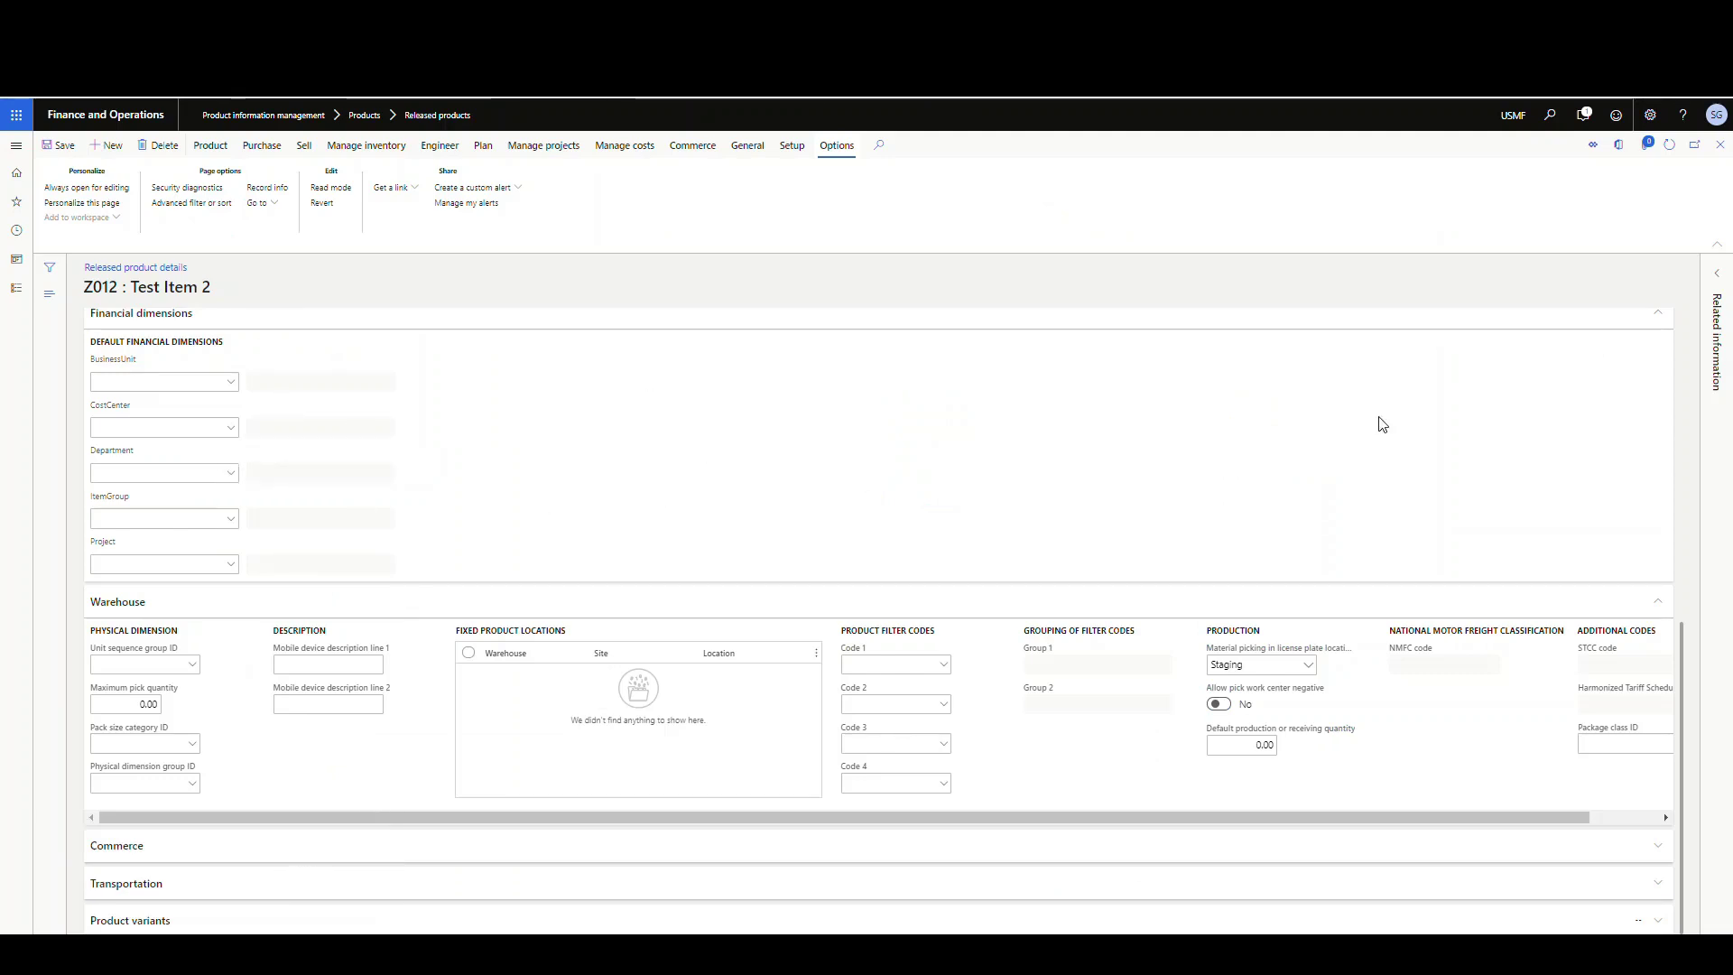
{"action": "scroll", "coordinate": [578, 539], "scroll_direction": "up", "scroll_amount": 10}
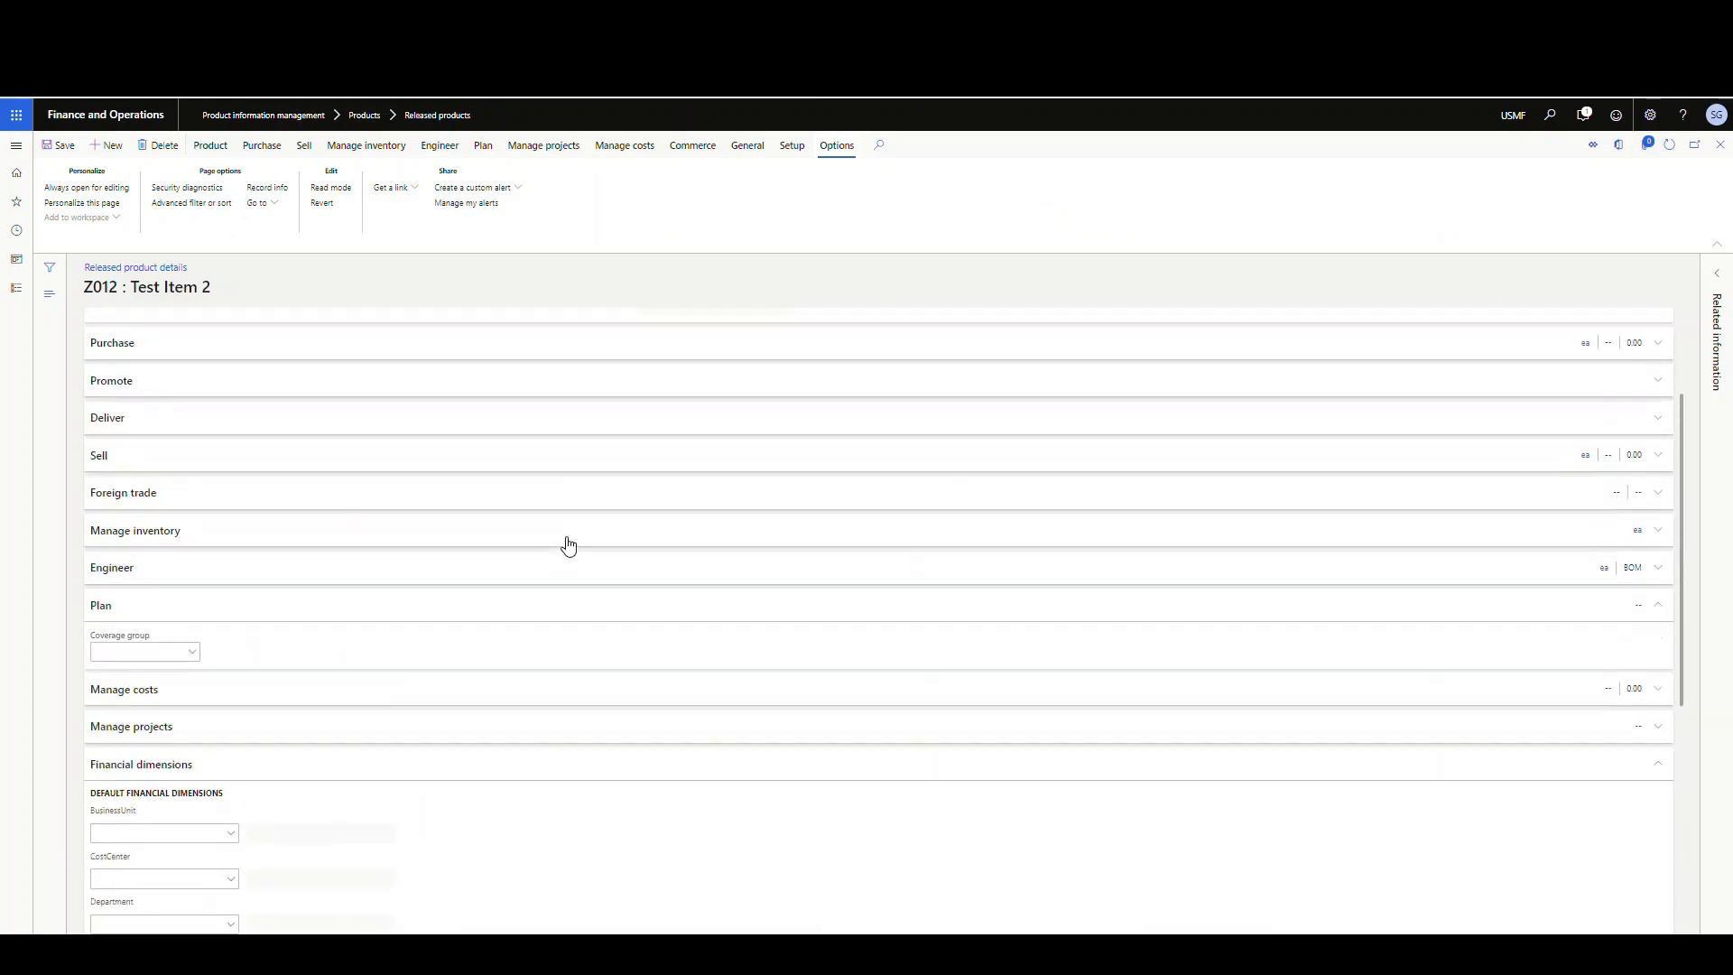
{"action": "scroll", "coordinate": [670, 546], "scroll_direction": "down", "scroll_amount": 2}
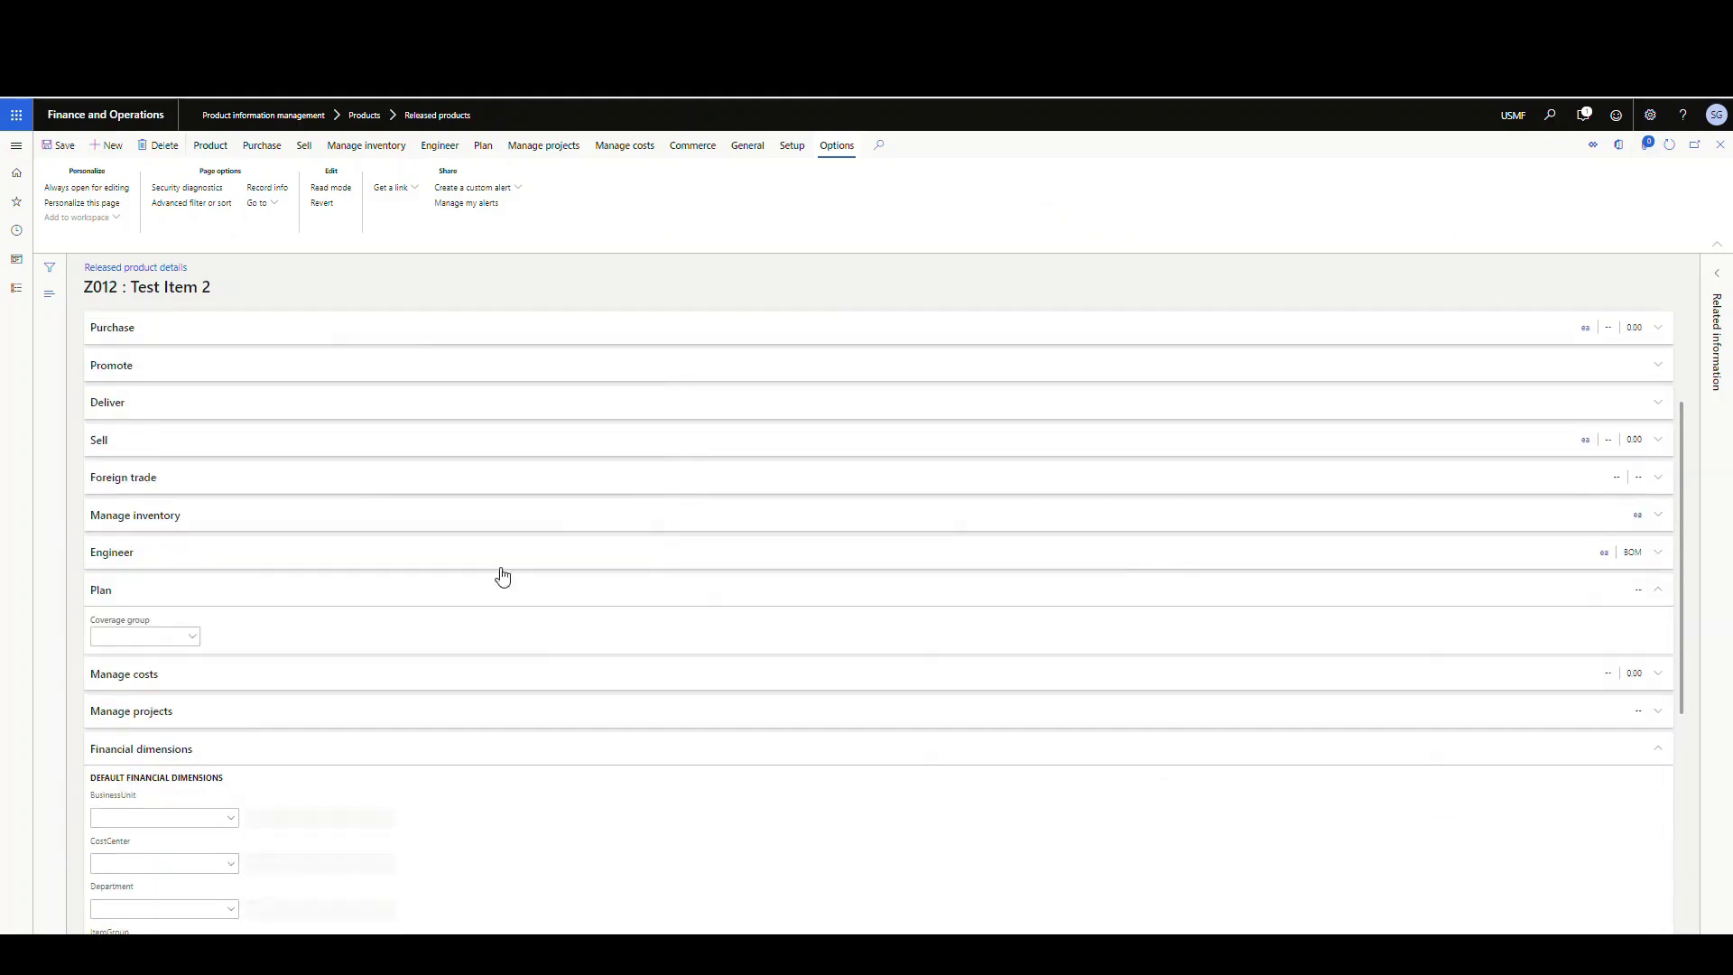
{"action": "scroll", "coordinate": [349, 693], "scroll_direction": "down", "scroll_amount": 5}
{"action": "scroll", "coordinate": [349, 694], "scroll_direction": "down", "scroll_amount": 1}
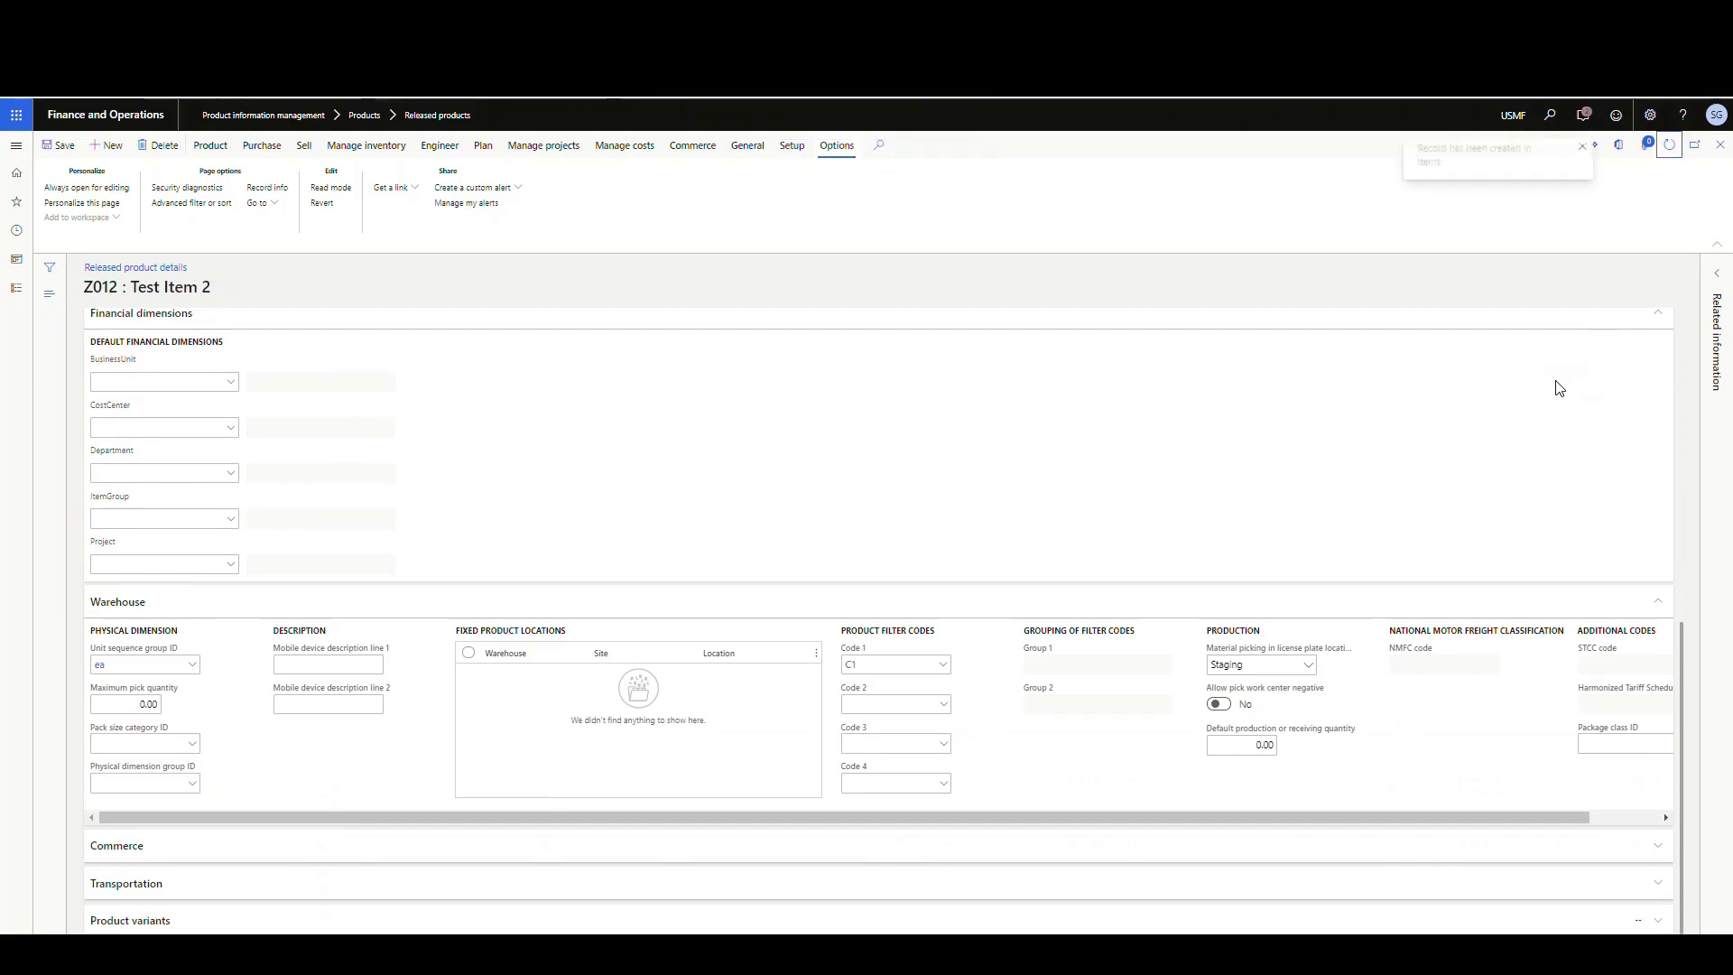
- Check the Coverage group in the Plan section of the refreshed product
{"action": "scroll", "coordinate": [691, 424], "scroll_direction": "up", "scroll_amount": 5}
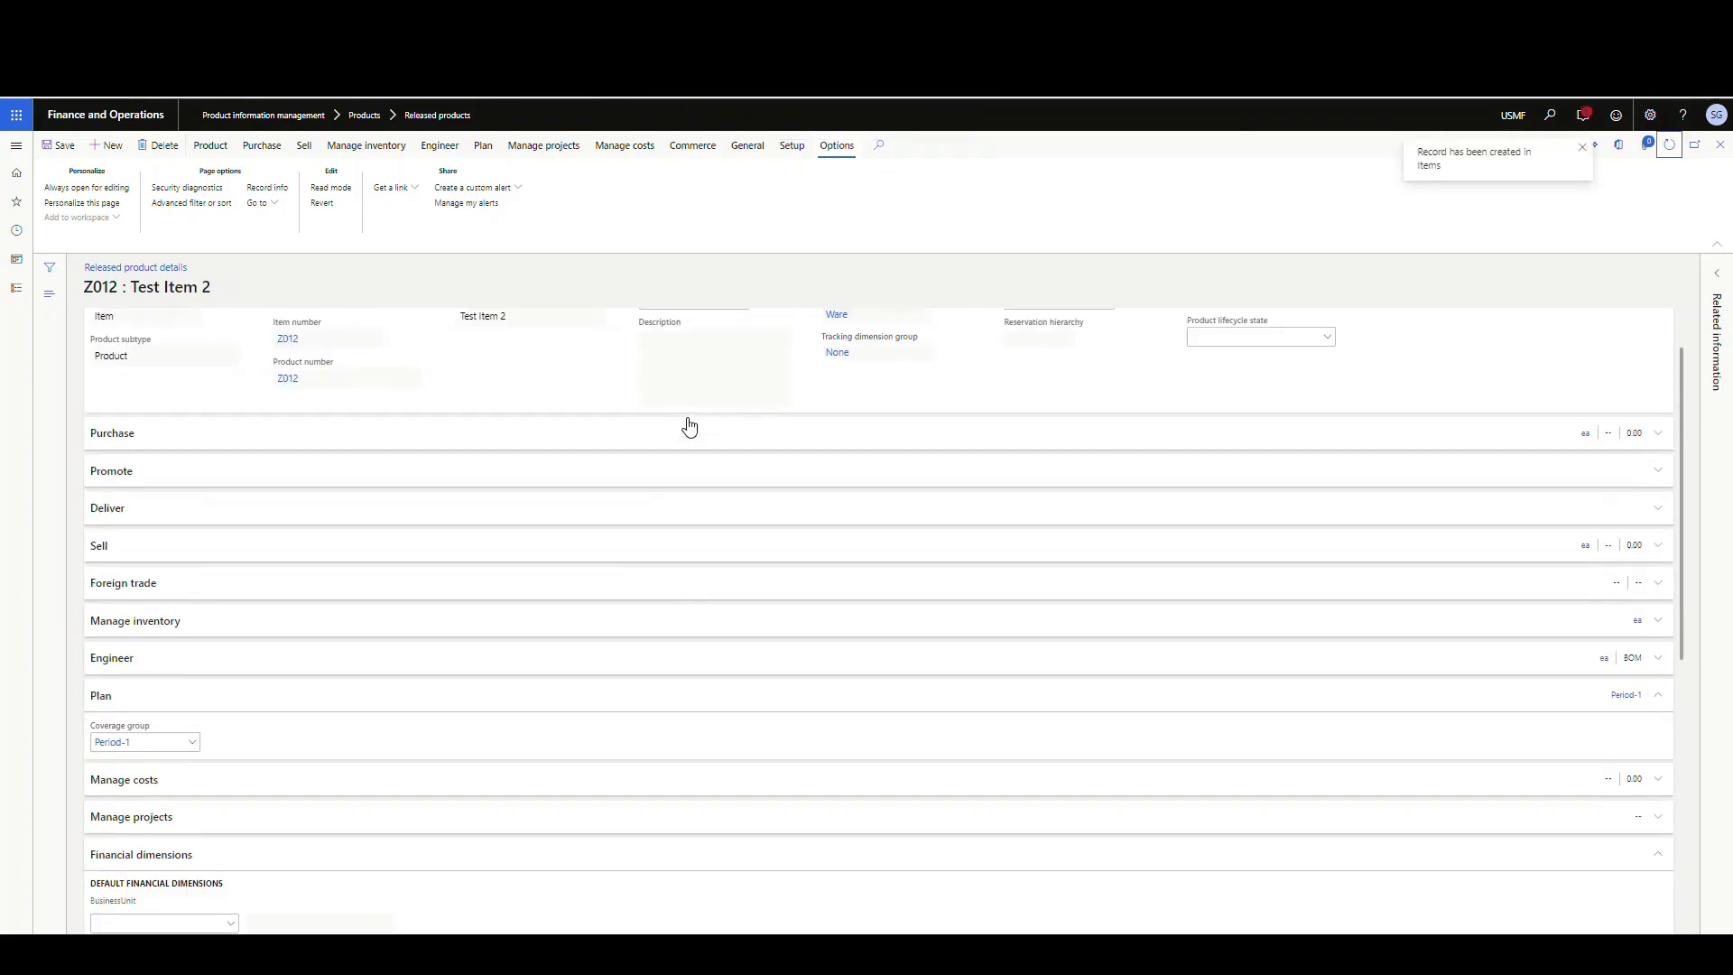
{"action": "scroll", "coordinate": [361, 542], "scroll_direction": "down", "scroll_amount": 1}
{"action": "scroll", "coordinate": [167, 632], "scroll_direction": "down", "scroll_amount": 5}
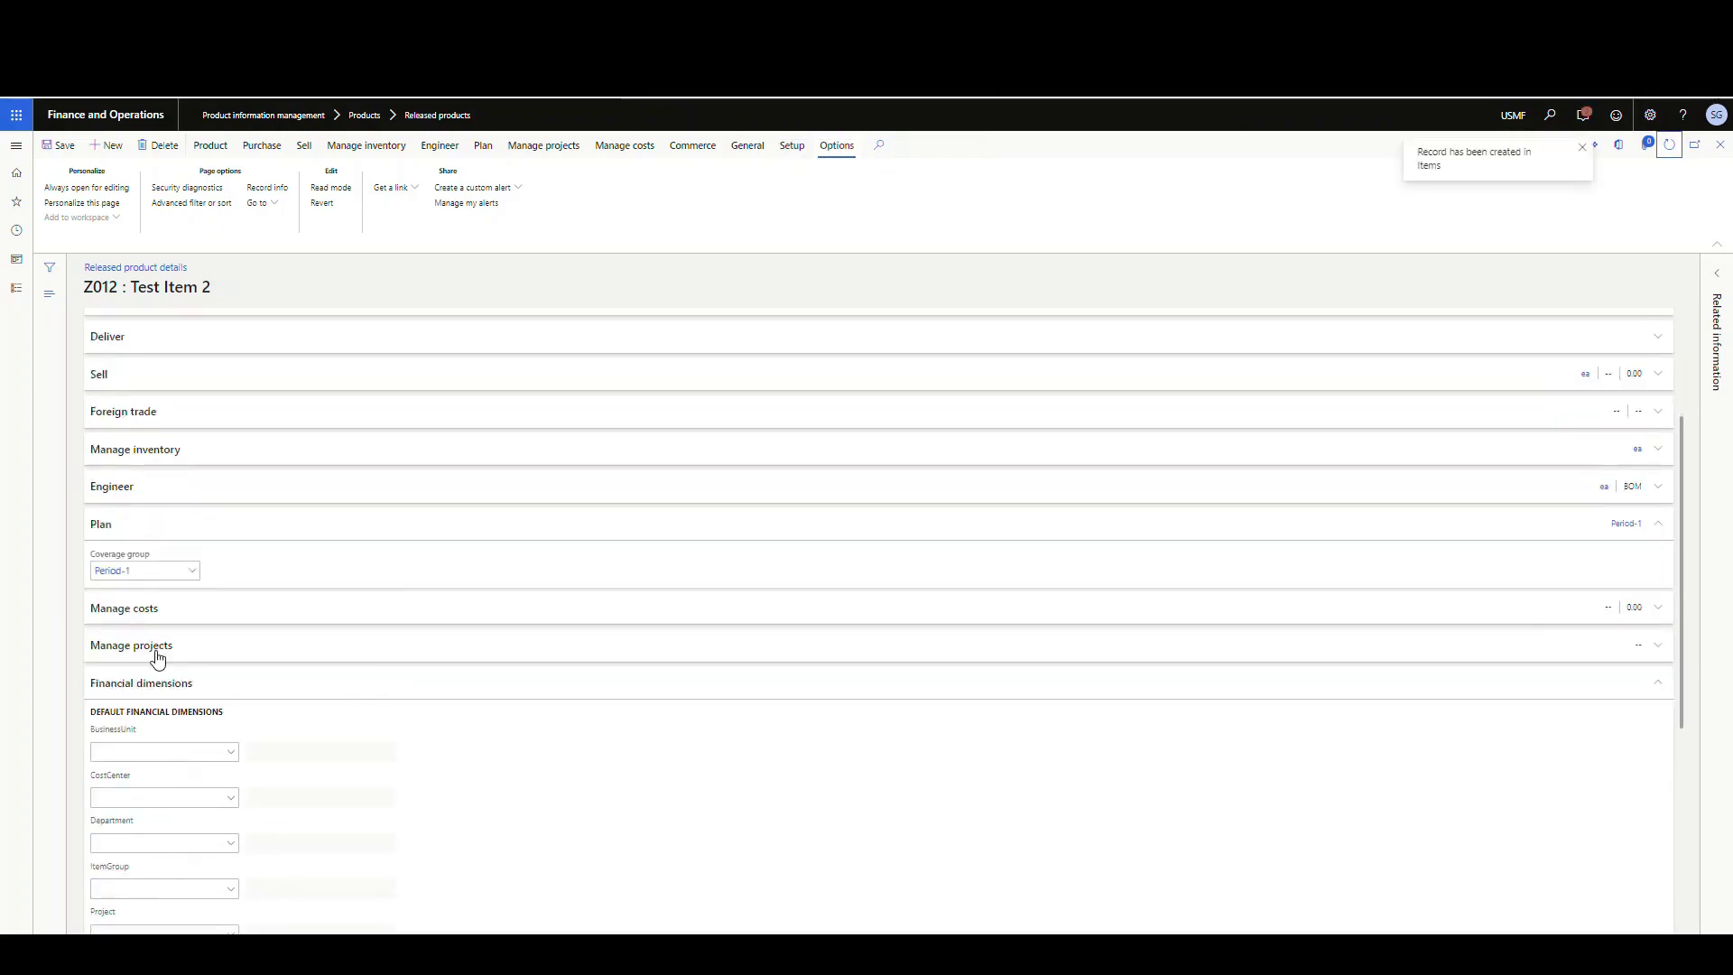